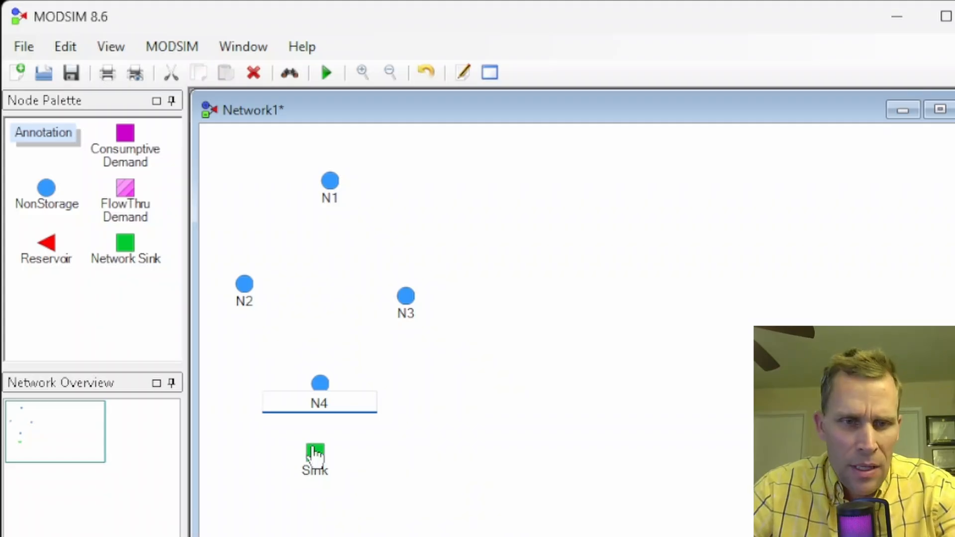
Step: Move the N4 and N3 labels to the side of their nodes
click(348, 453)
drag(318, 407, 332, 407)
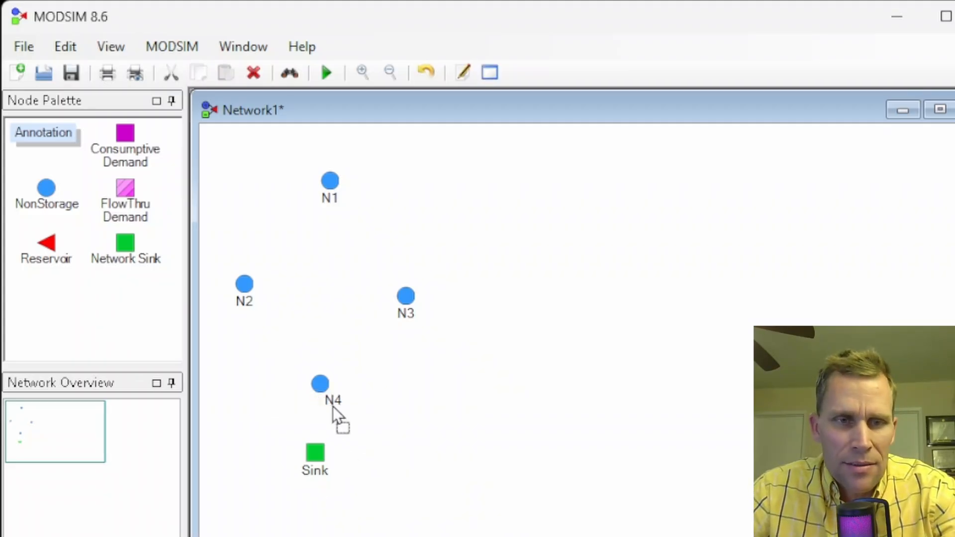
drag(416, 309, 431, 310)
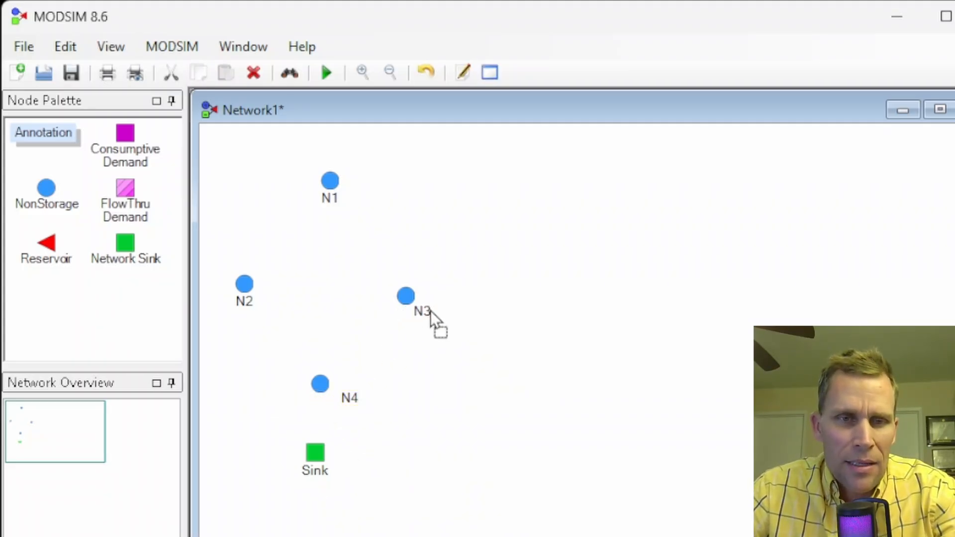
Step: Draw links from N1 to N2, N1 to N3 and N2 to N3, bending the N2-to-N3 link upward at its midpoint
drag(335, 202, 404, 297)
drag(326, 199, 401, 299)
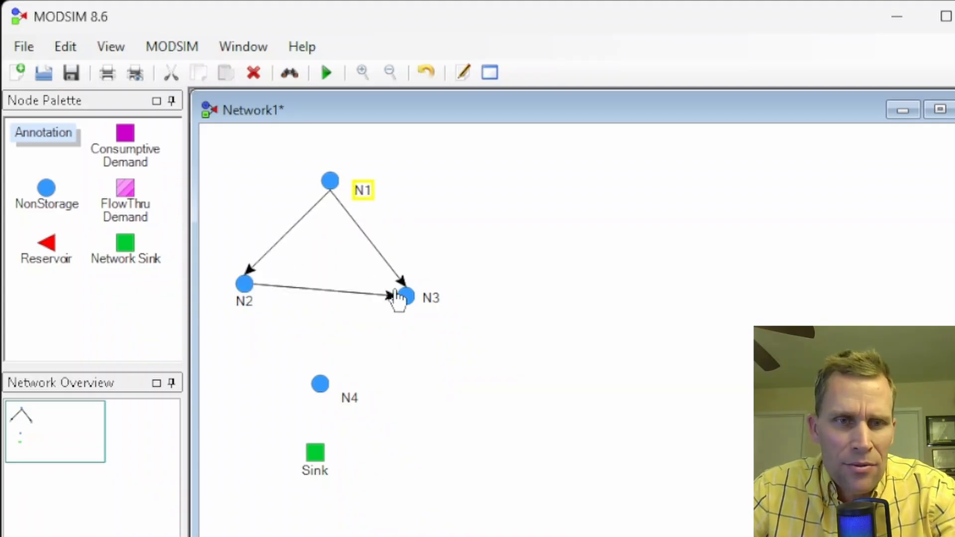
click(325, 289)
drag(324, 290, 324, 266)
Step: Draw a return link from N3 to N2 and bend its midpoint downward
drag(404, 306, 249, 315)
drag(398, 307, 248, 304)
drag(330, 293, 316, 307)
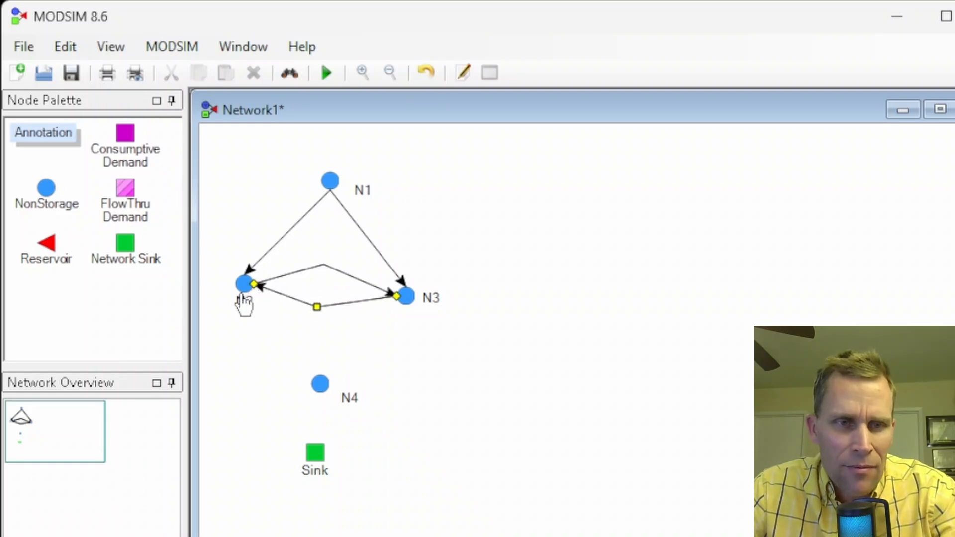
Step: Link N2 and N3 to N4, and N4 to the Sink
mouse_move(241, 297)
mouse_down()
mouse_move(223, 298)
mouse_move(302, 377)
mouse_up()
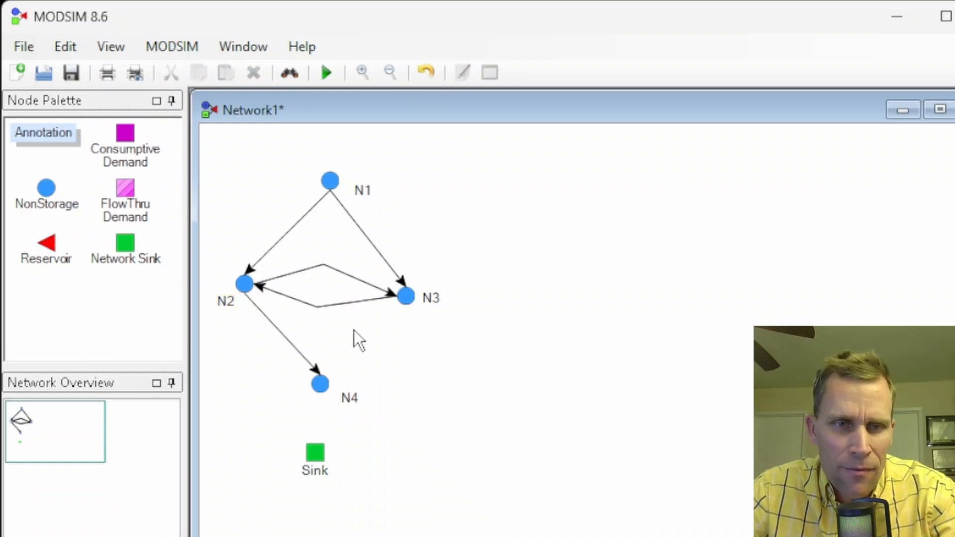
mouse_move(407, 304)
mouse_down()
mouse_move(373, 352)
mouse_move(330, 377)
mouse_move(318, 454)
mouse_up()
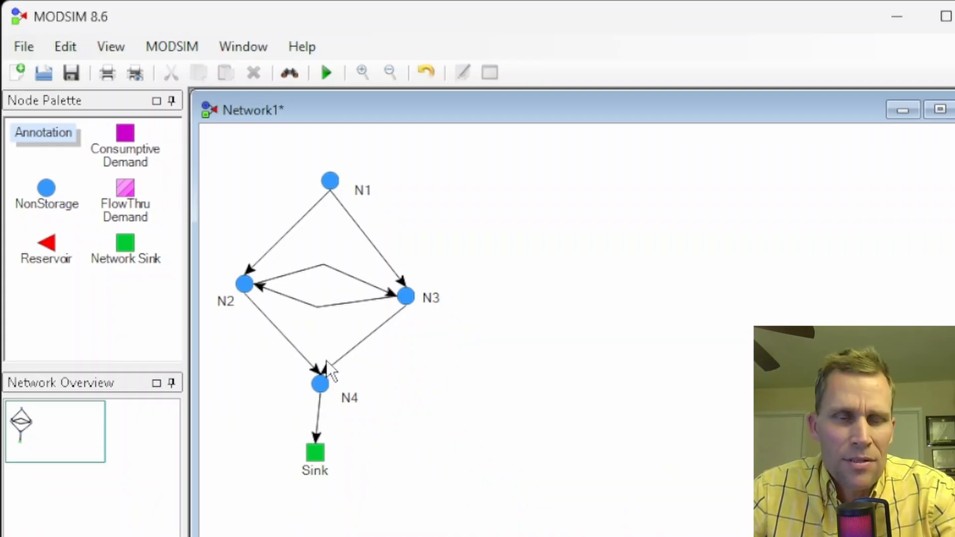
Step: Select the whole network and shift it slightly upward on the canvas
scroll(316, 344, up, 2)
drag(559, 536, 213, 149)
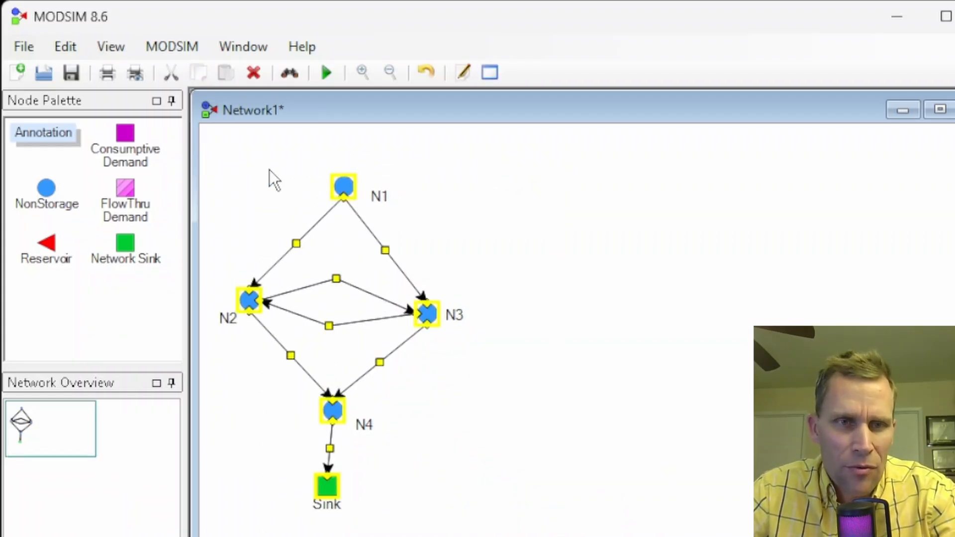
drag(346, 190, 339, 157)
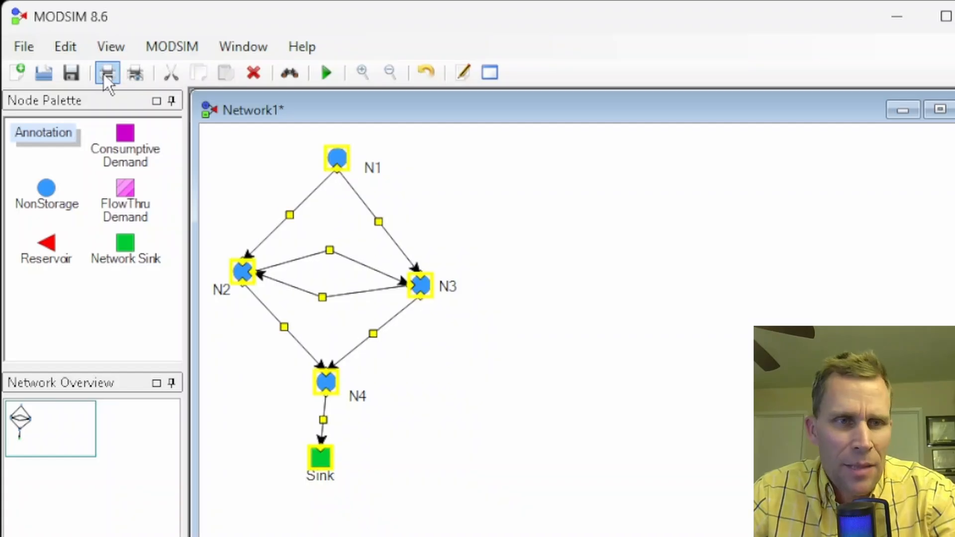
Step: Save the network as Exercise7 in the project folder, as a MODSIM 8.6 XY file
click(73, 73)
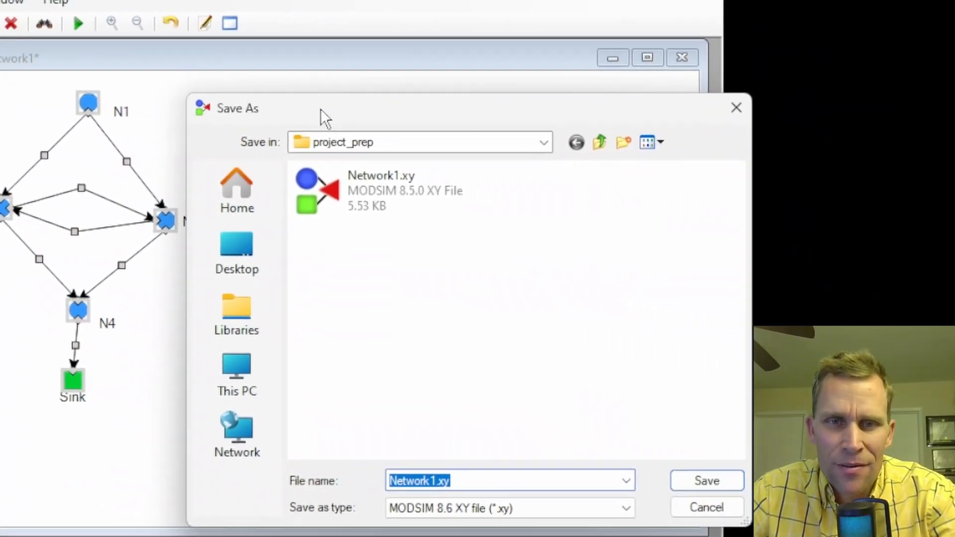
text(Exercise7)
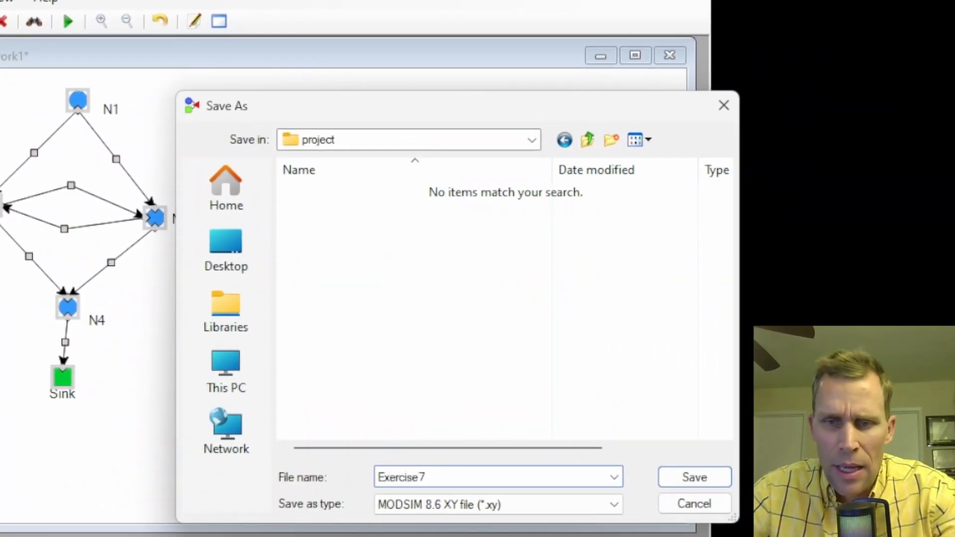
click(673, 481)
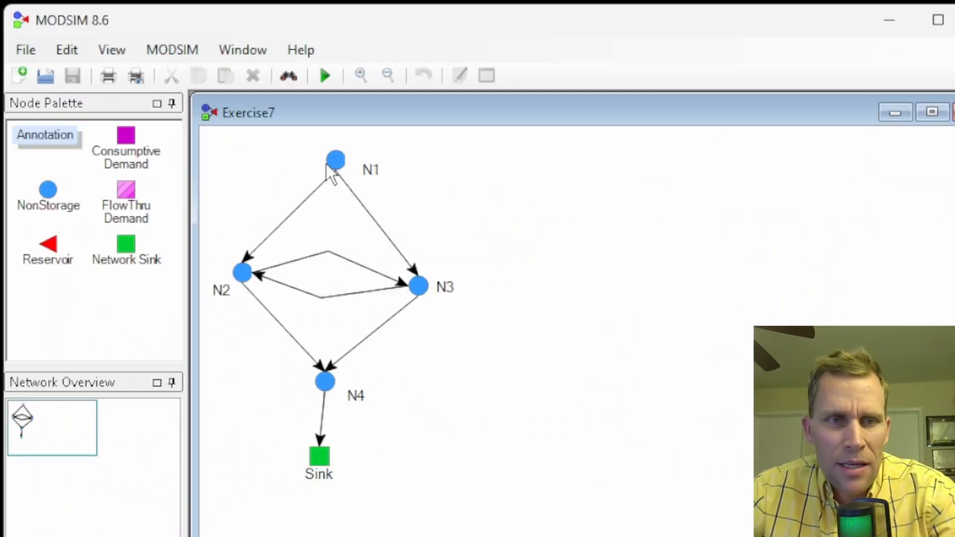
Step: Set the N1-to-N2 link's cost to 5 and its maximum flow rate to 10
right_click(286, 221)
click(342, 404)
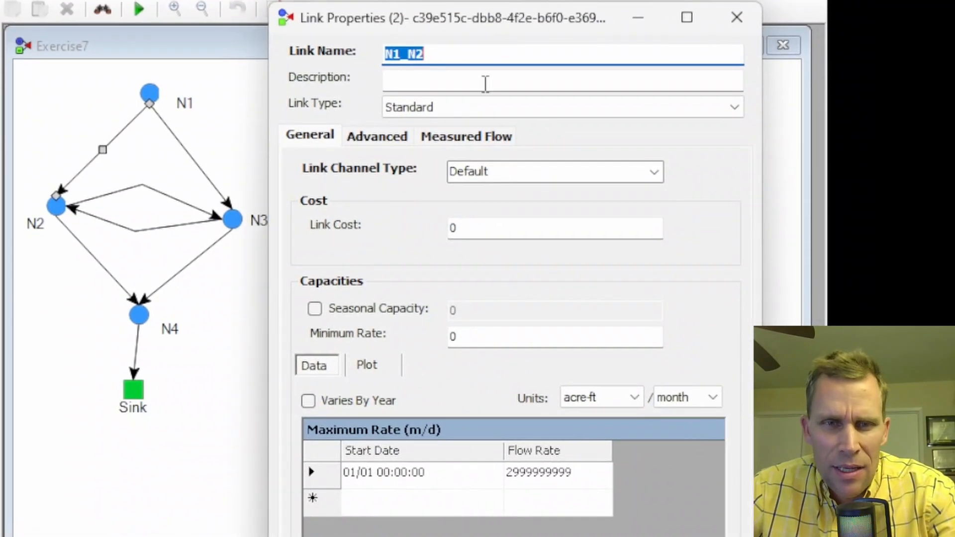
click(489, 224)
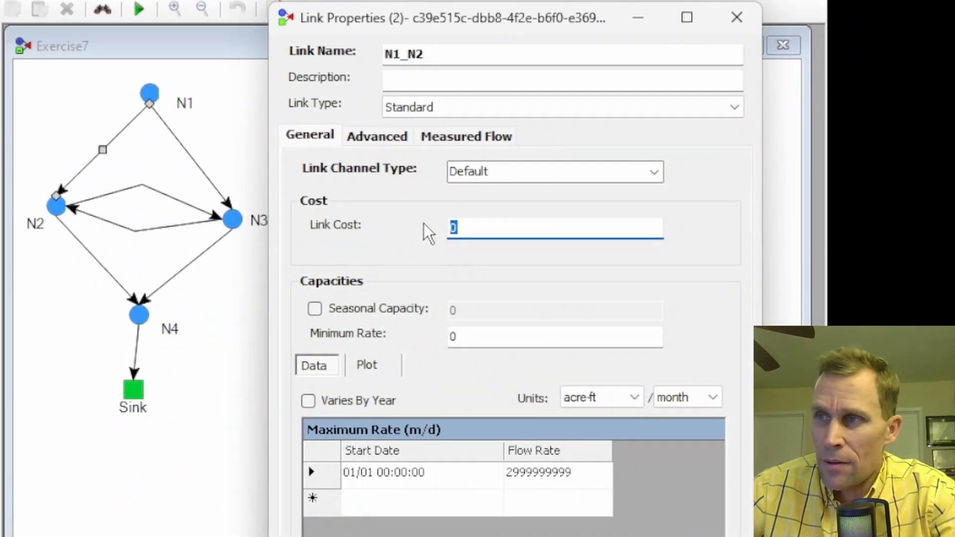
text(5)
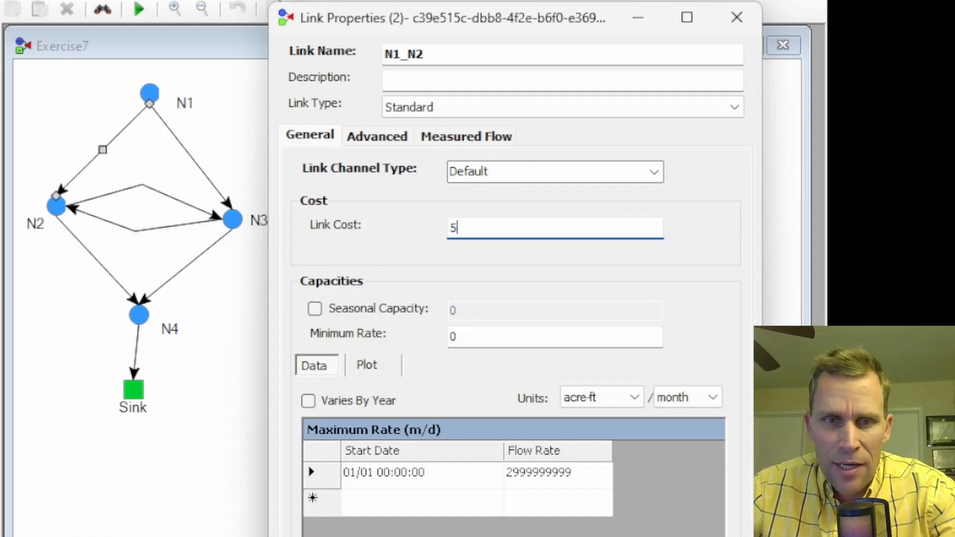
click(559, 475)
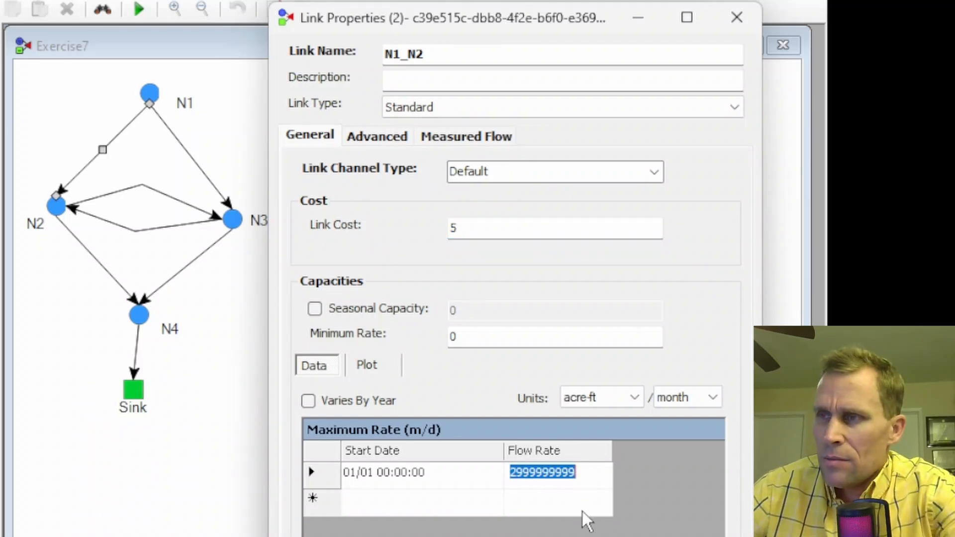
text(10)
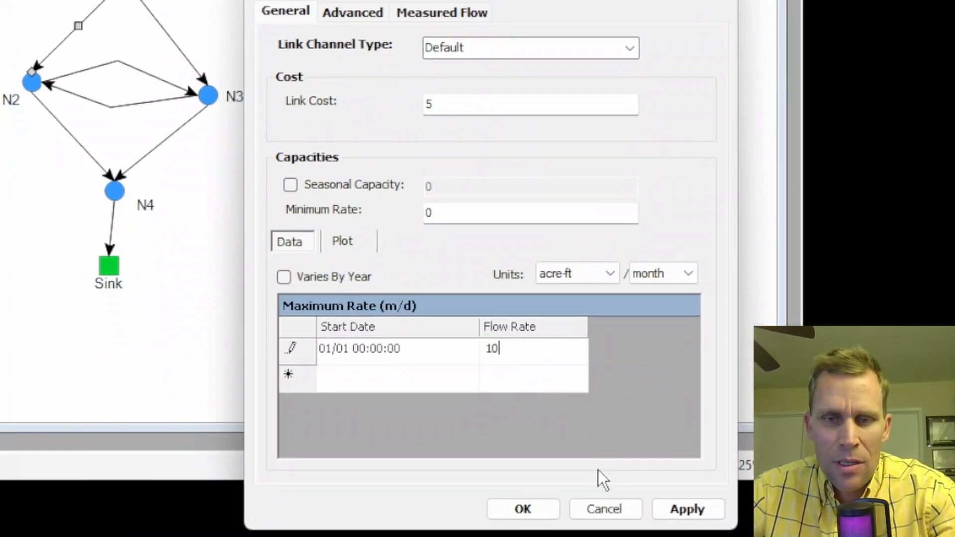
click(687, 510)
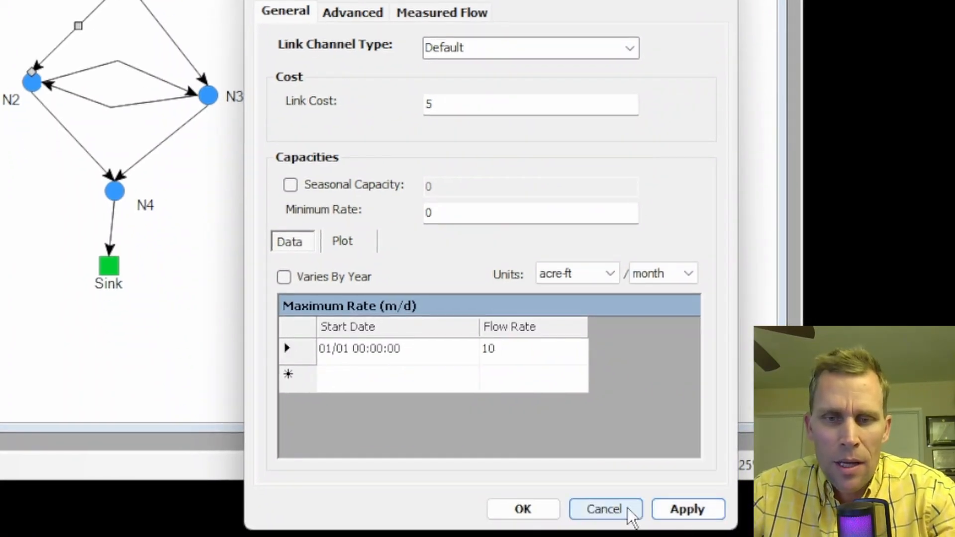
click(523, 510)
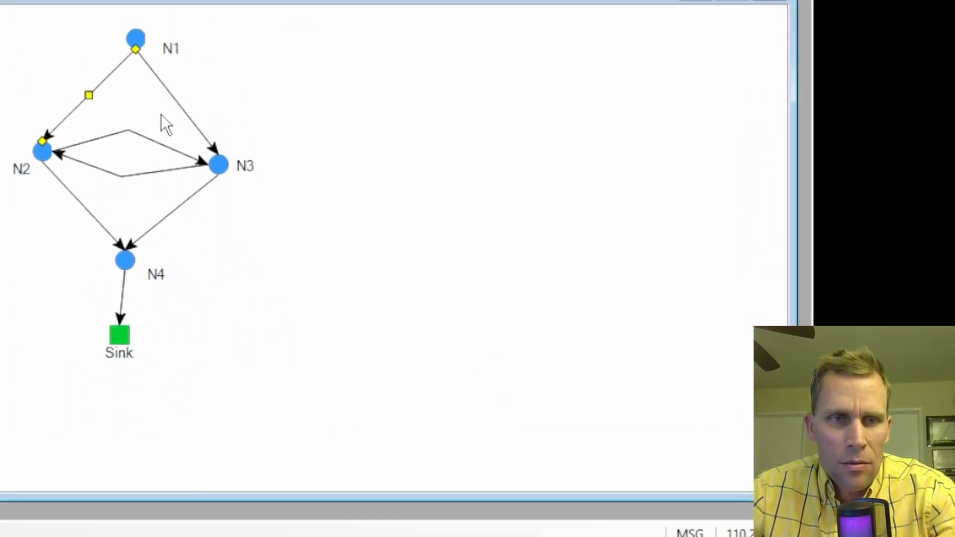
right_click(181, 184)
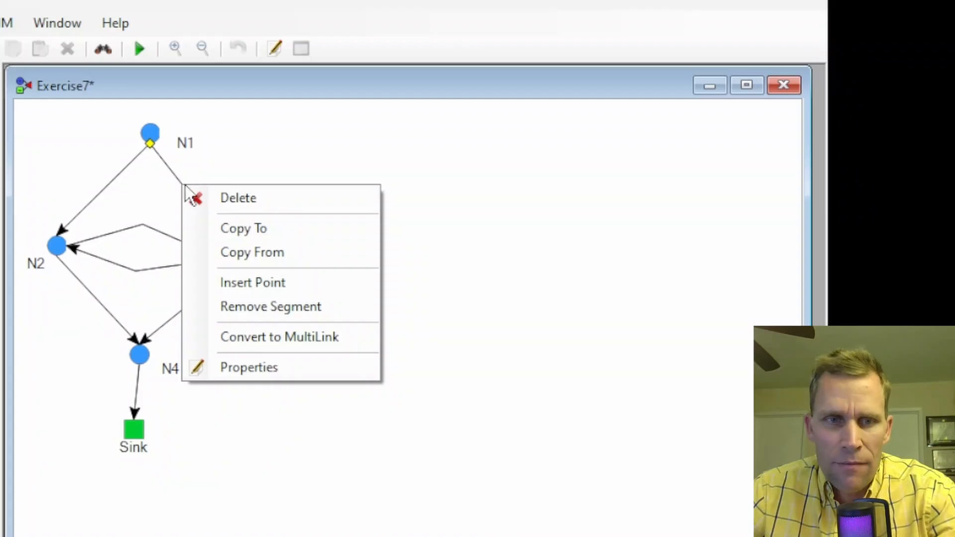
click(213, 282)
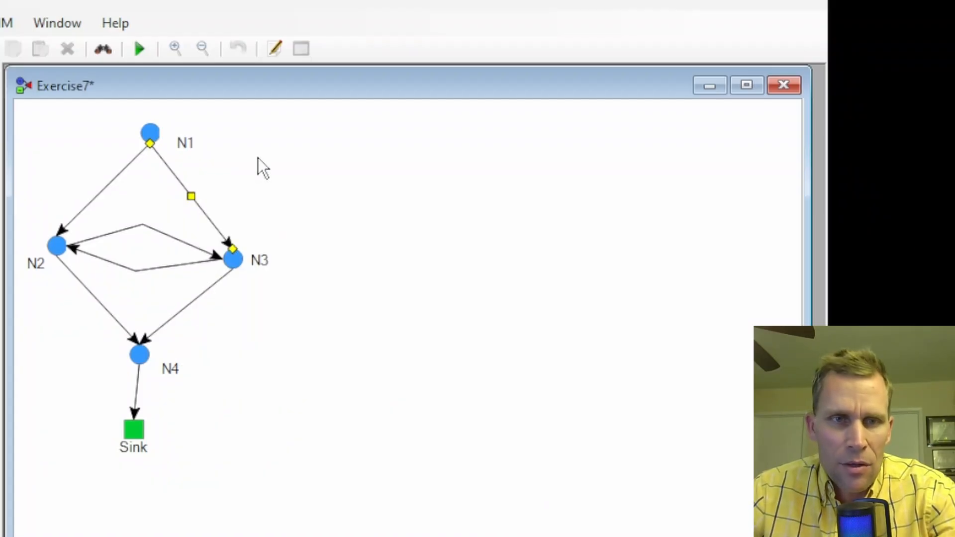
click(258, 157)
Step: Set the maximum flow rate of the link from N4 to the Sink to 100
right_click(138, 391)
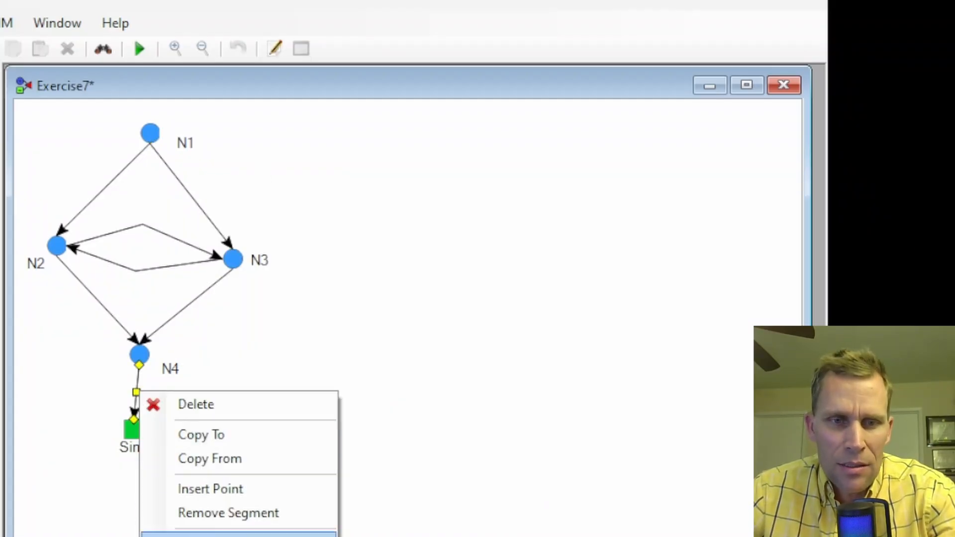
click(211, 488)
double_click(133, 429)
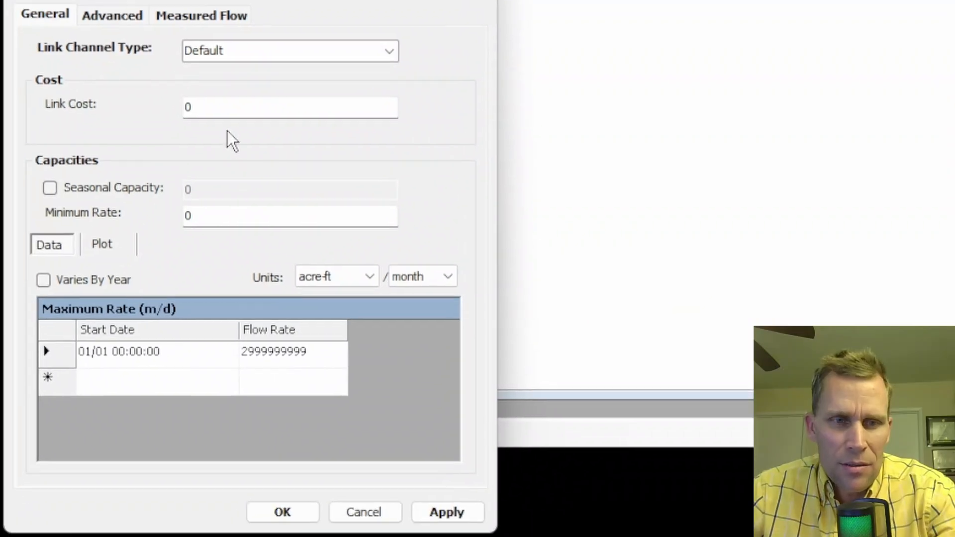
click(324, 348)
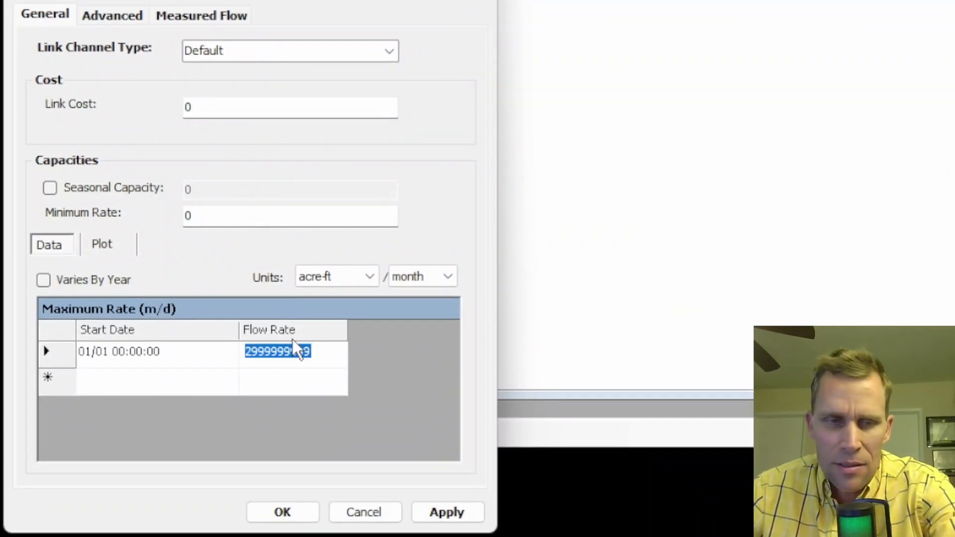
text(100)
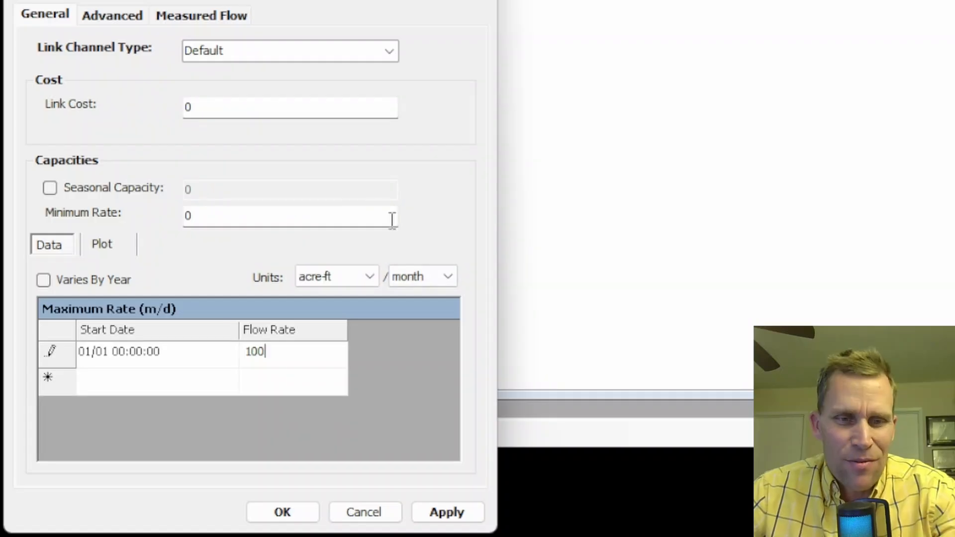
click(422, 515)
click(314, 515)
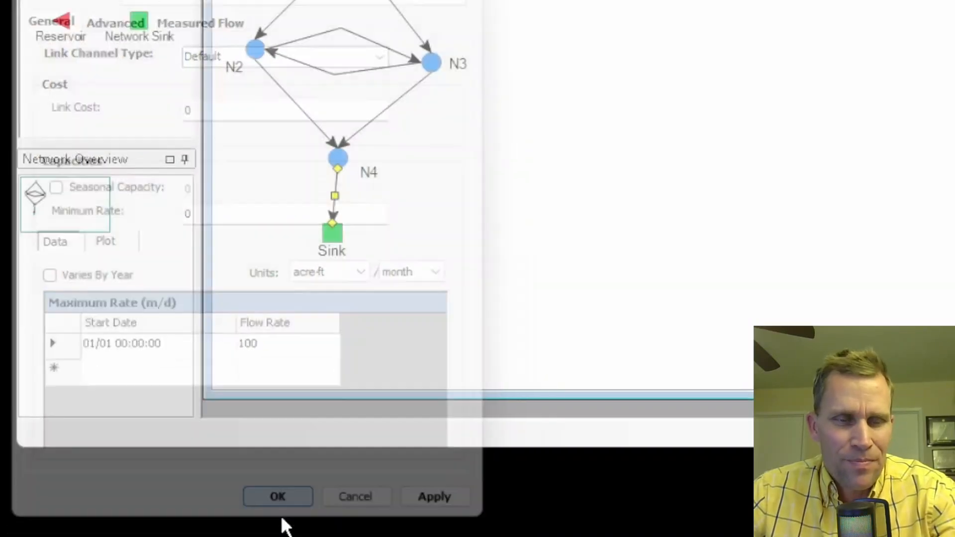
Step: Set the N1-to-N3 link's cost to 8 and its maximum flow rate to 50
right_click(391, 238)
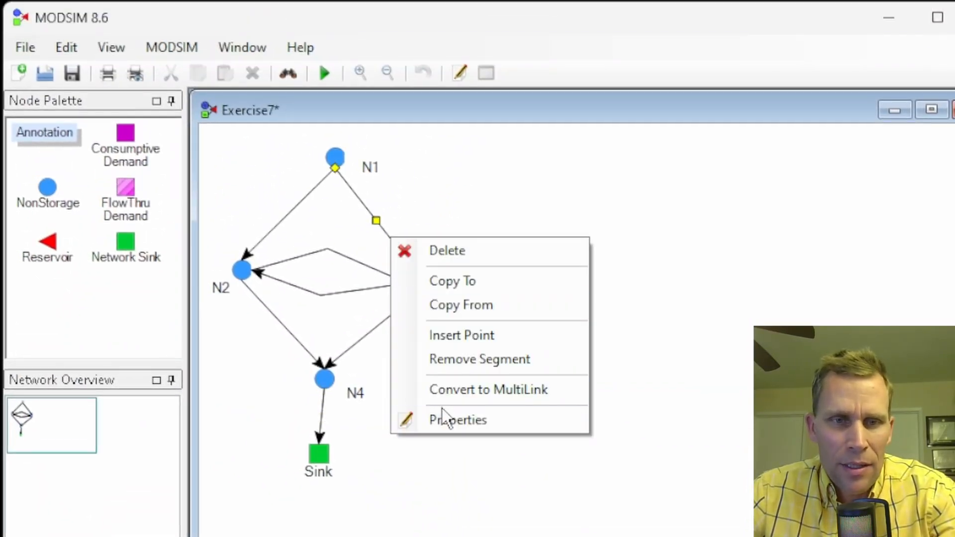
click(443, 420)
drag(305, 149, 735, 108)
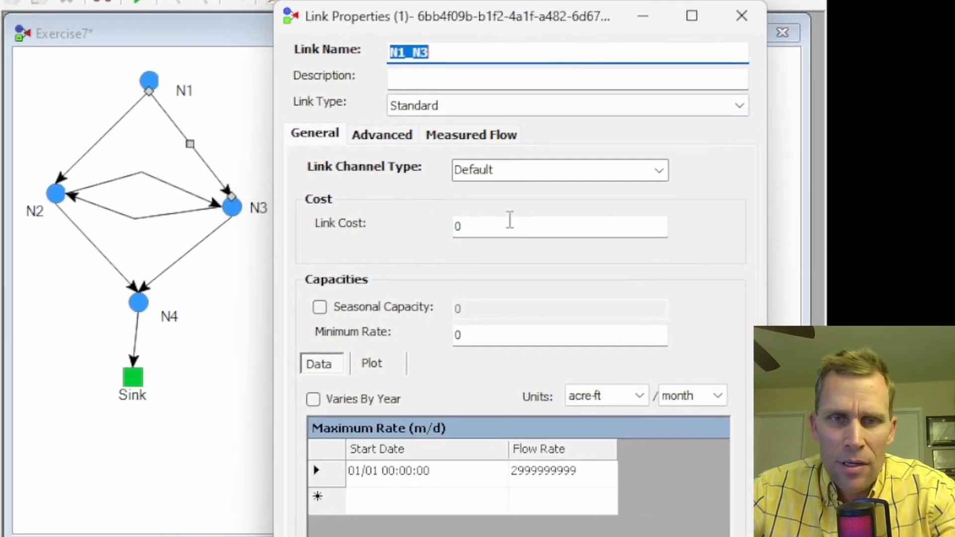
drag(489, 232, 455, 228)
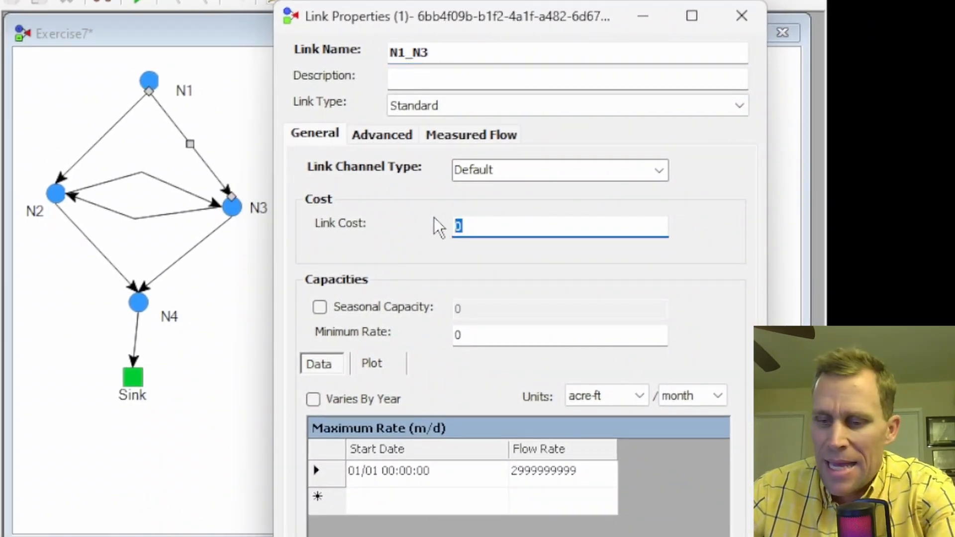
text(8)
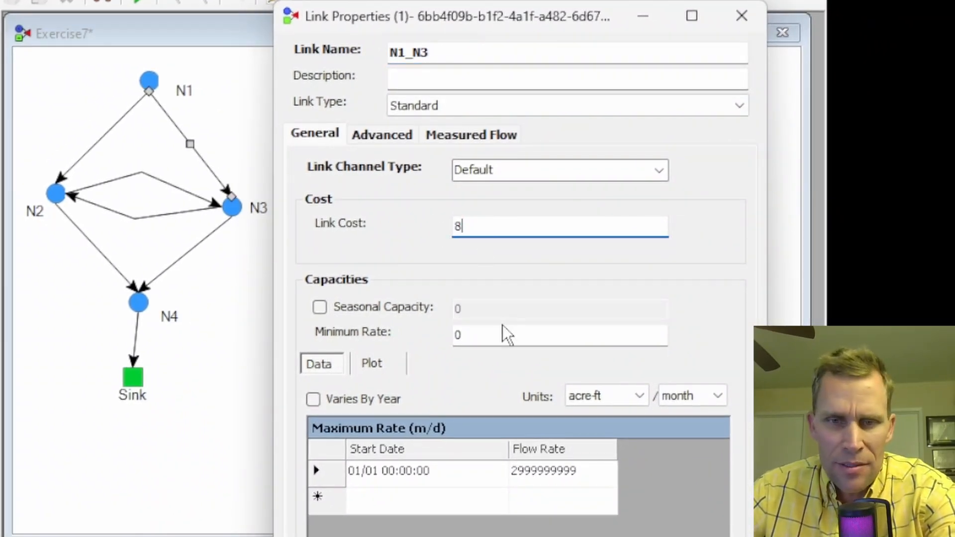
click(542, 471)
text(50)
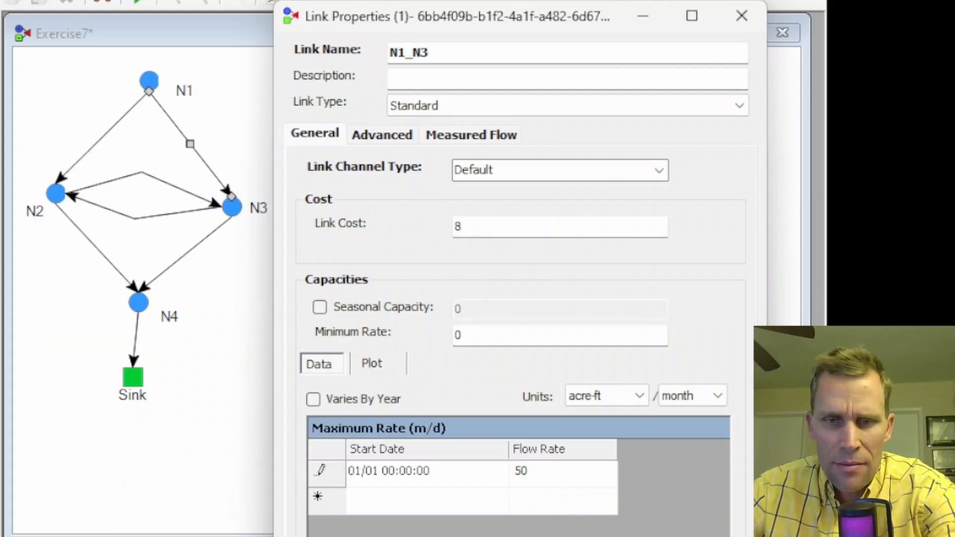
key(Return)
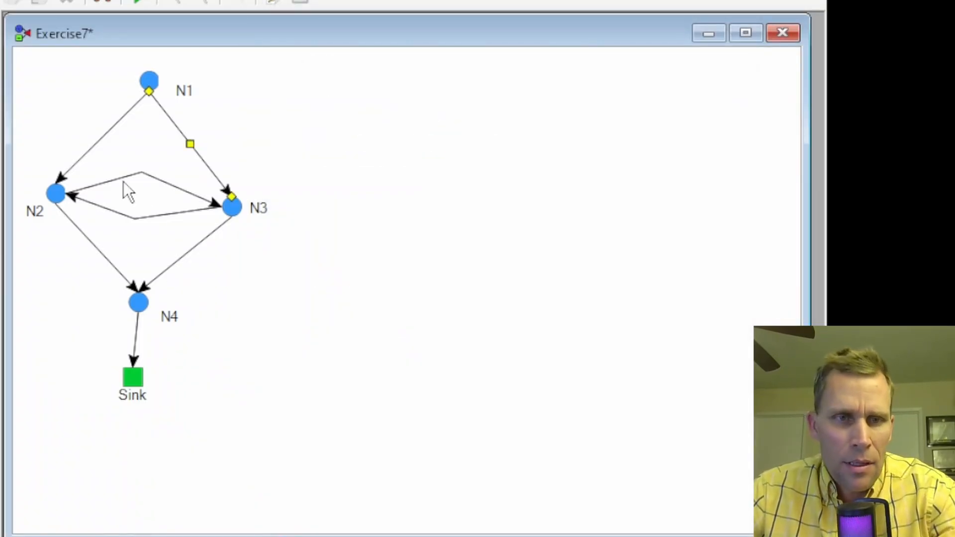
Step: Set the N2-to-N3 link's cost to 2 and its maximum flow rate to 18
right_click(123, 182)
right_click(113, 181)
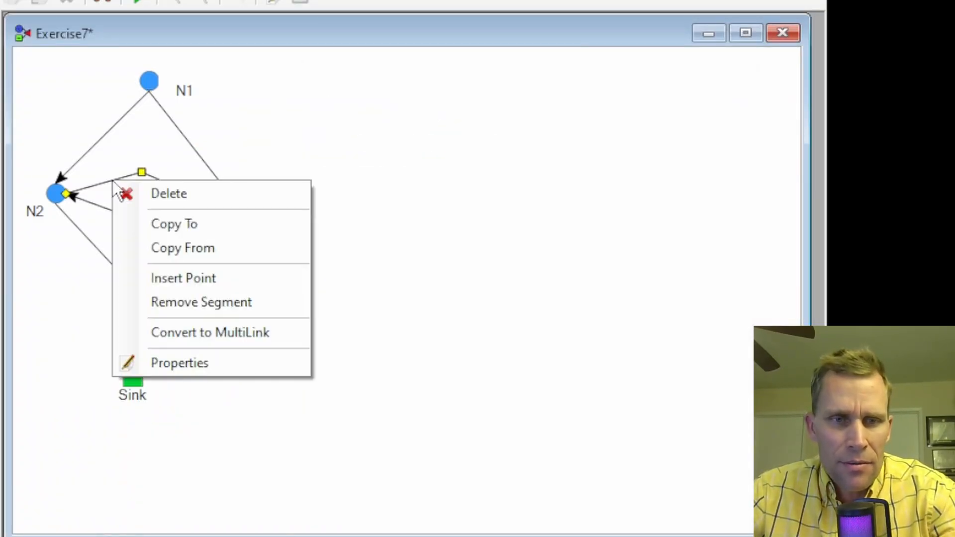
click(164, 362)
drag(97, 43, 552, 0)
drag(465, 205, 415, 206)
text(2)
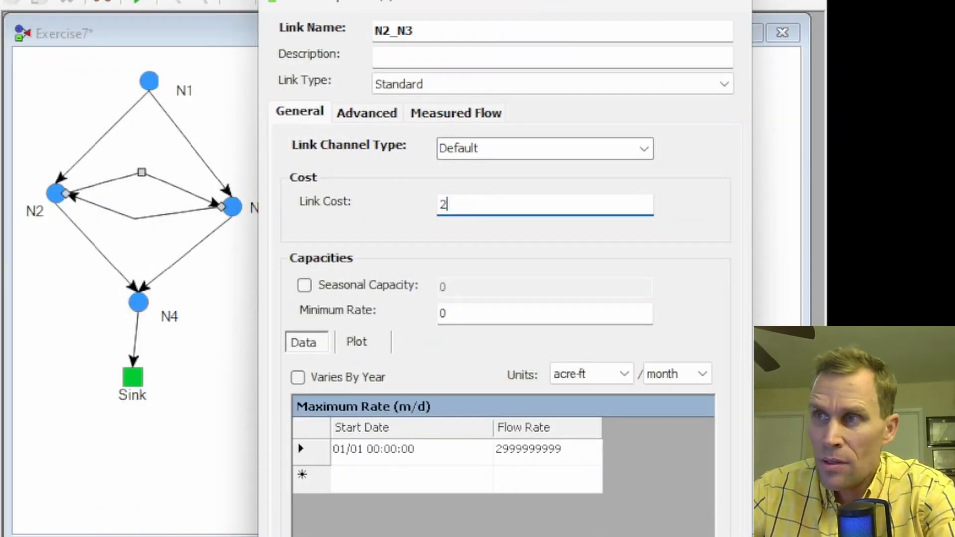
double_click(538, 452)
text(18)
key(Return)
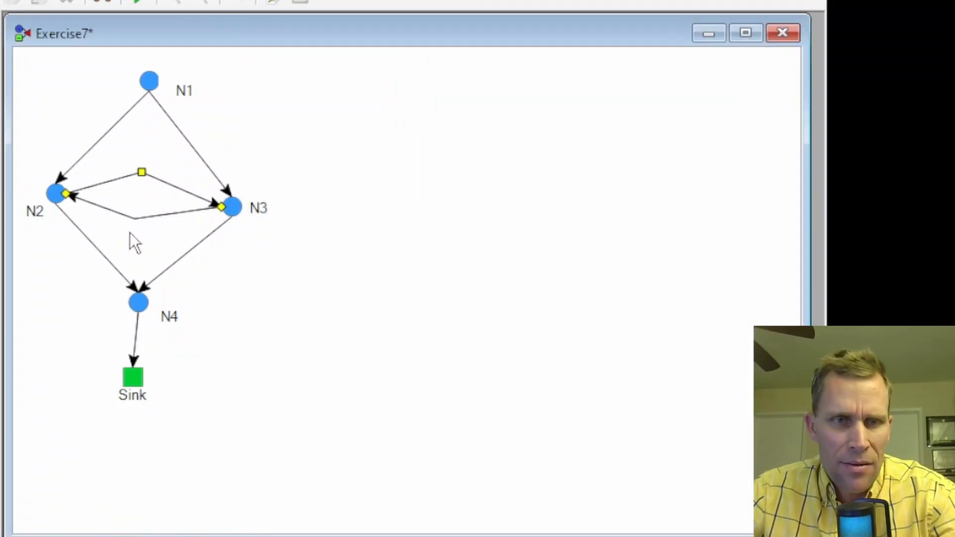
Step: Set the N3-to-N2 link's maximum flow rate to 12
right_click(133, 217)
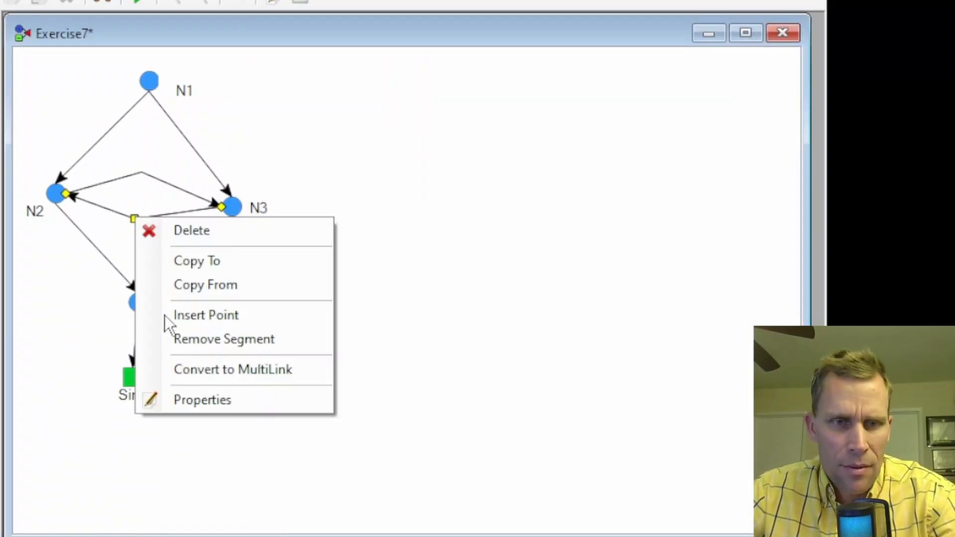
click(203, 398)
drag(141, 38, 645, 5)
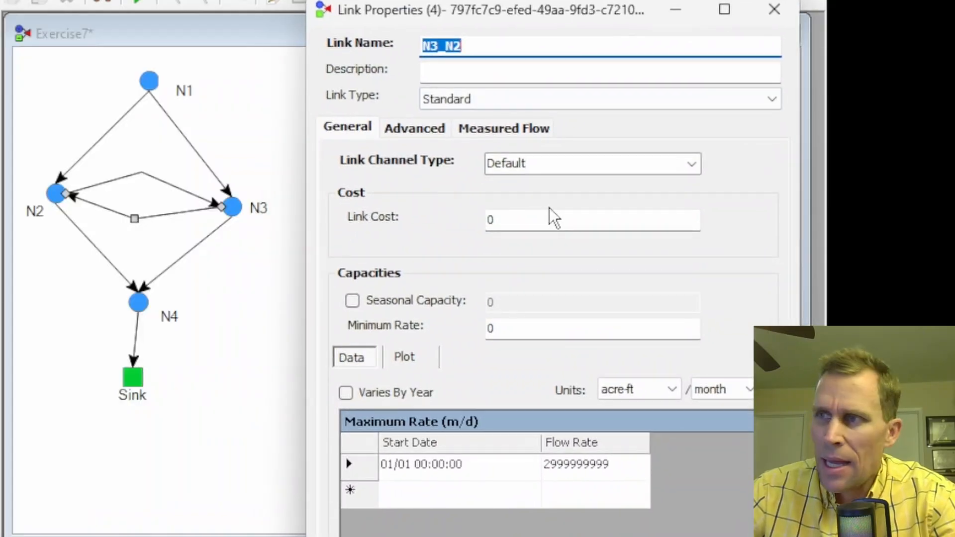
double_click(593, 472)
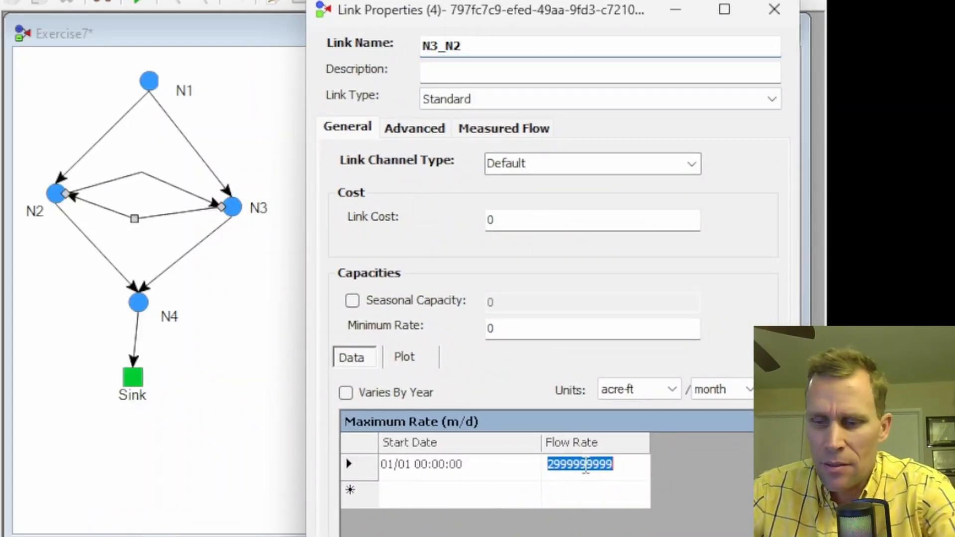
text(12)
click(498, 536)
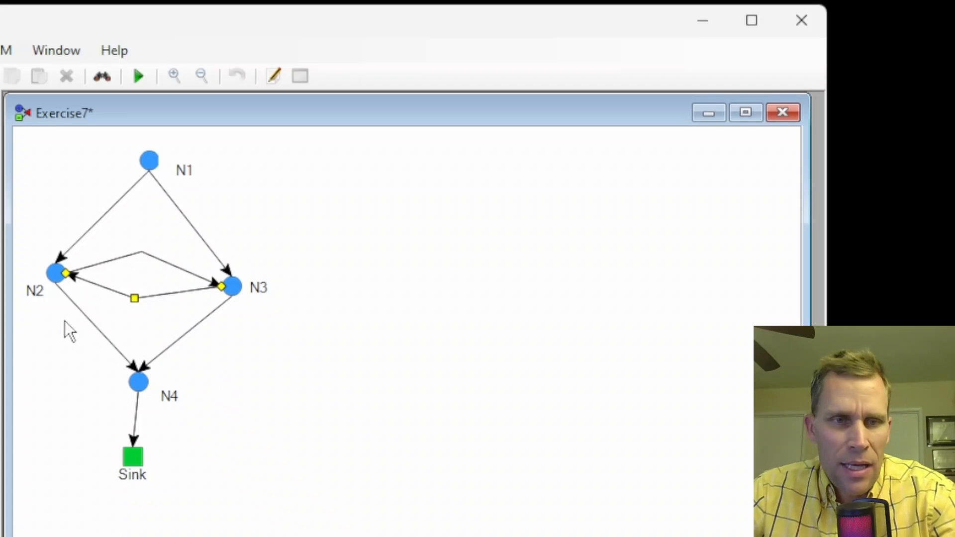
Step: Set the N2-to-N4 link's cost to 7 and its maximum flow rate to 30
click(98, 333)
click(94, 325)
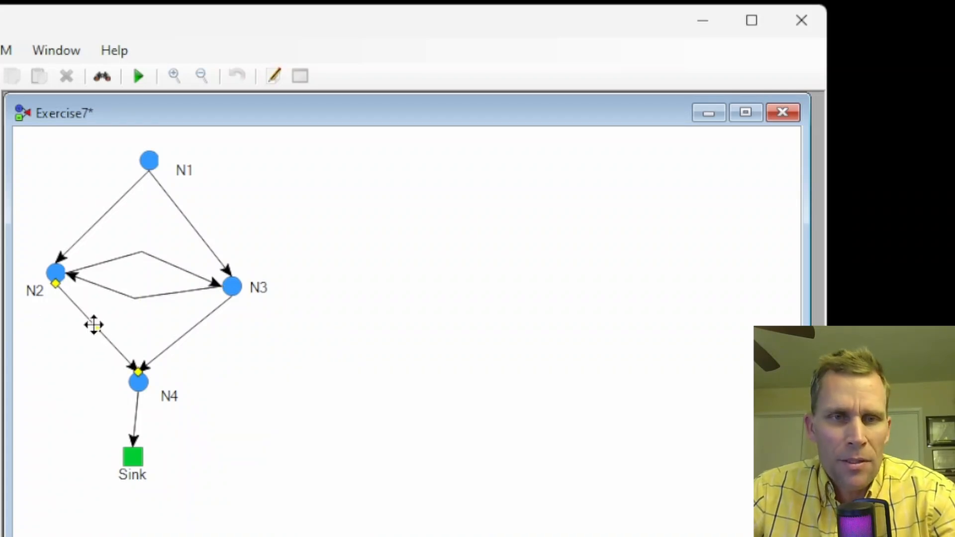
click(275, 75)
drag(142, 118, 622, 87)
click(511, 213)
text(7)
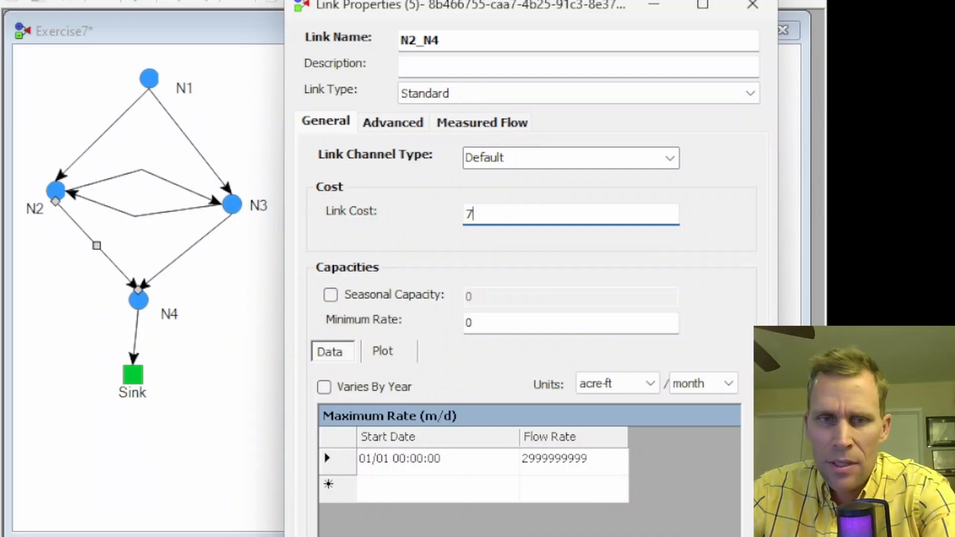
double_click(558, 458)
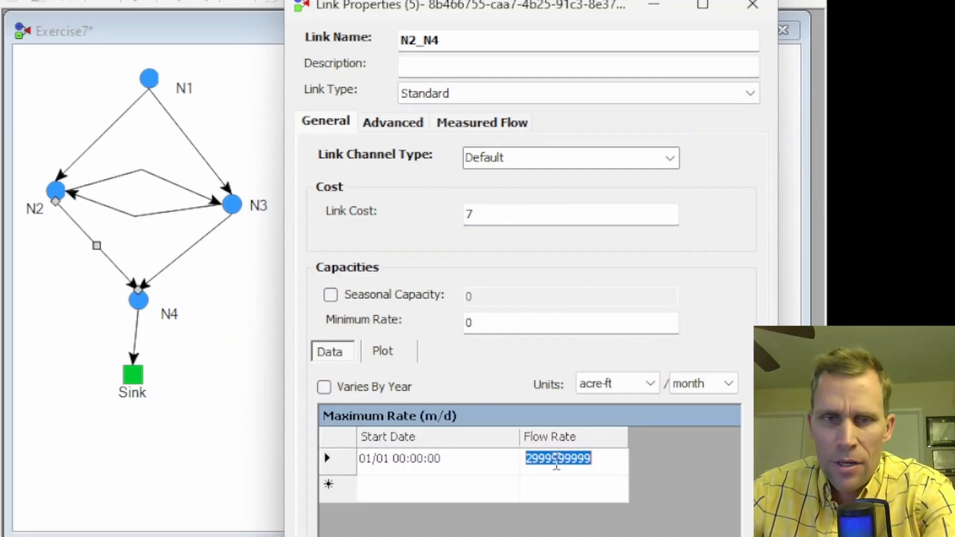
text(30)
key(Return)
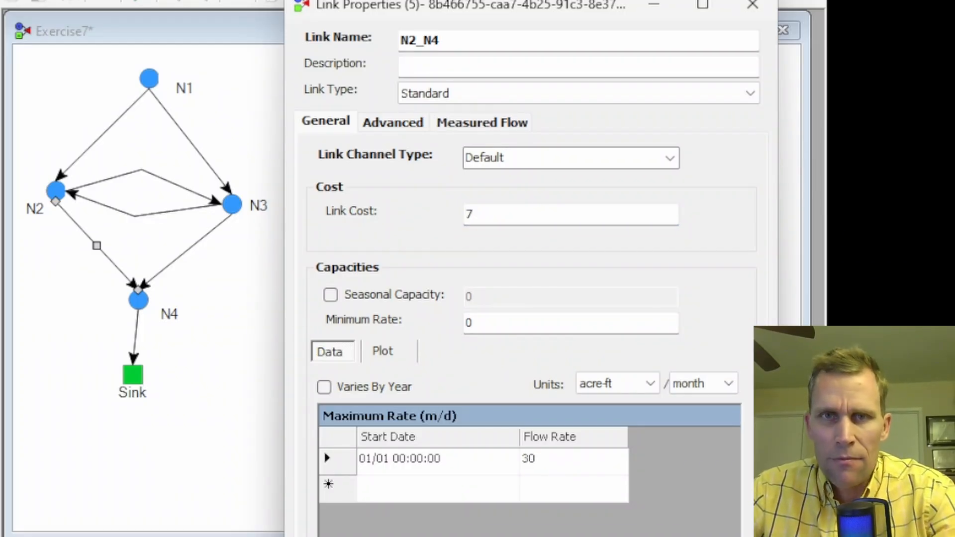
key(Return)
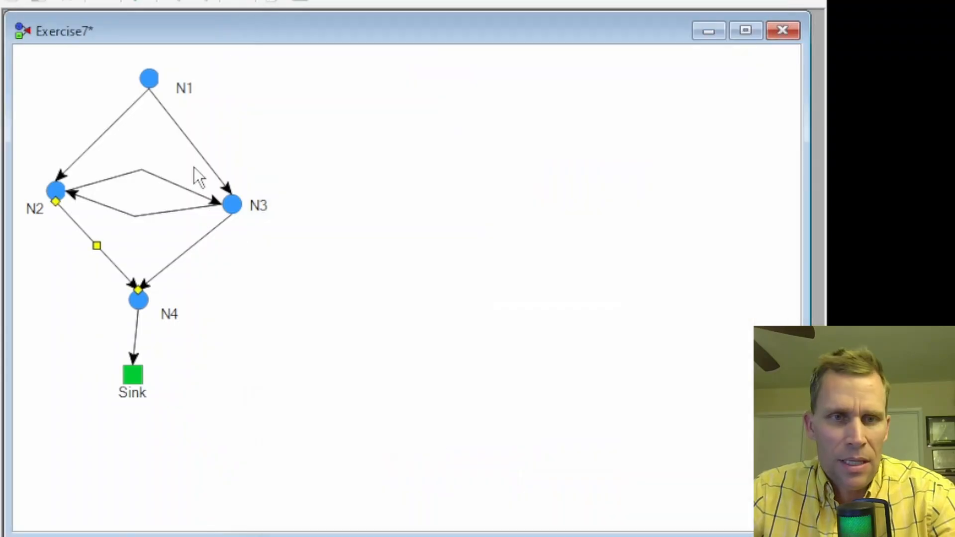
Step: Set the N3-to-N4 link's cost to 3 and its maximum flow rate to 15
double_click(175, 261)
drag(71, 43, 533, 21)
double_click(508, 215)
text(3)
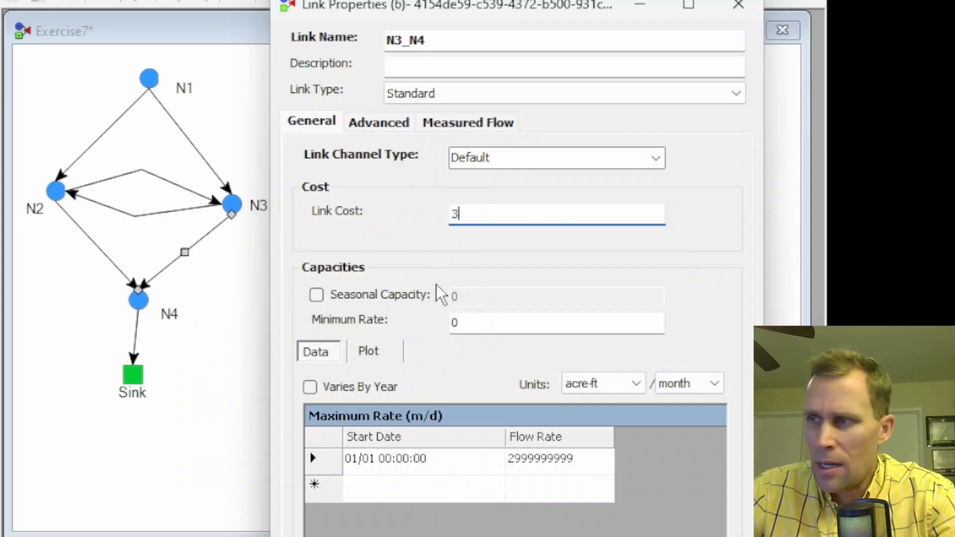
click(562, 460)
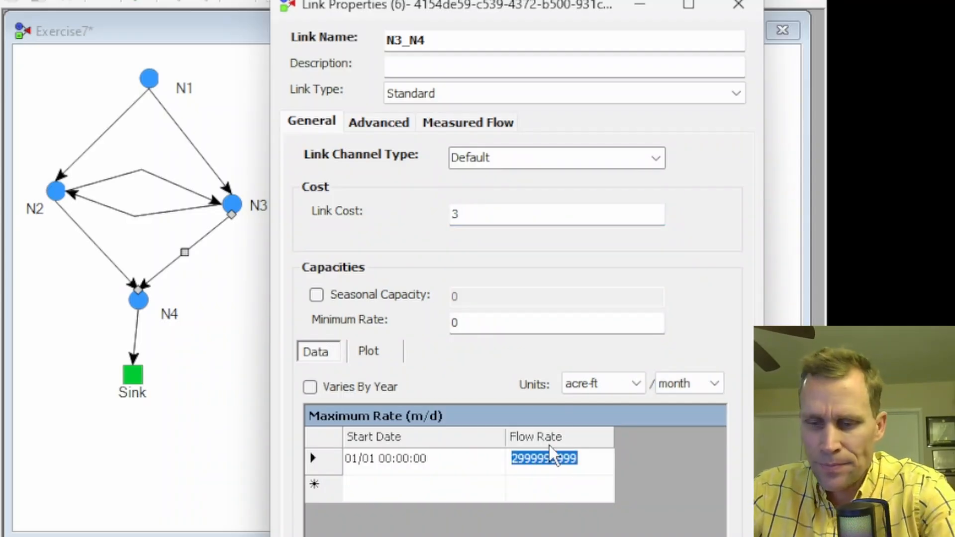
text(15)
click(691, 510)
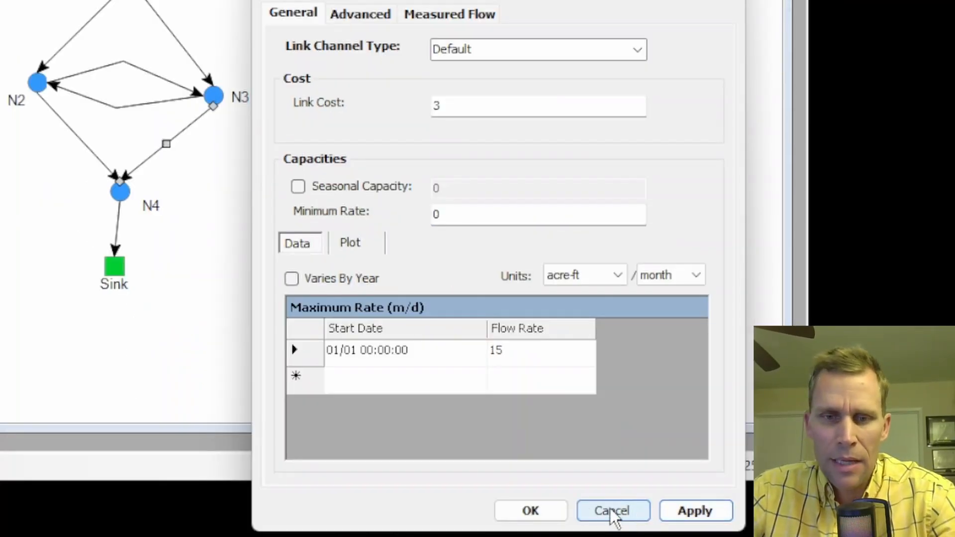
click(547, 512)
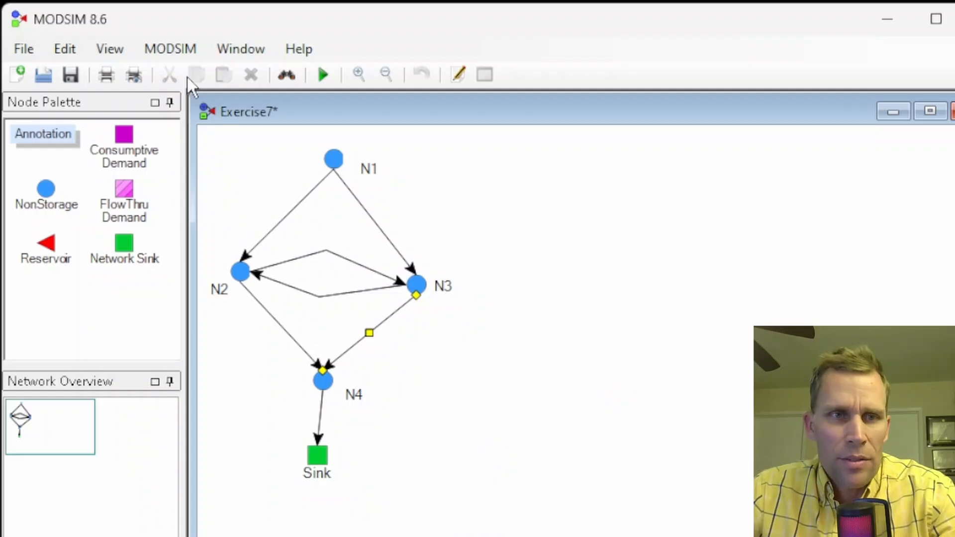
Step: Save the network and set its precision to 2 decimal places in the network settings
click(71, 77)
click(166, 52)
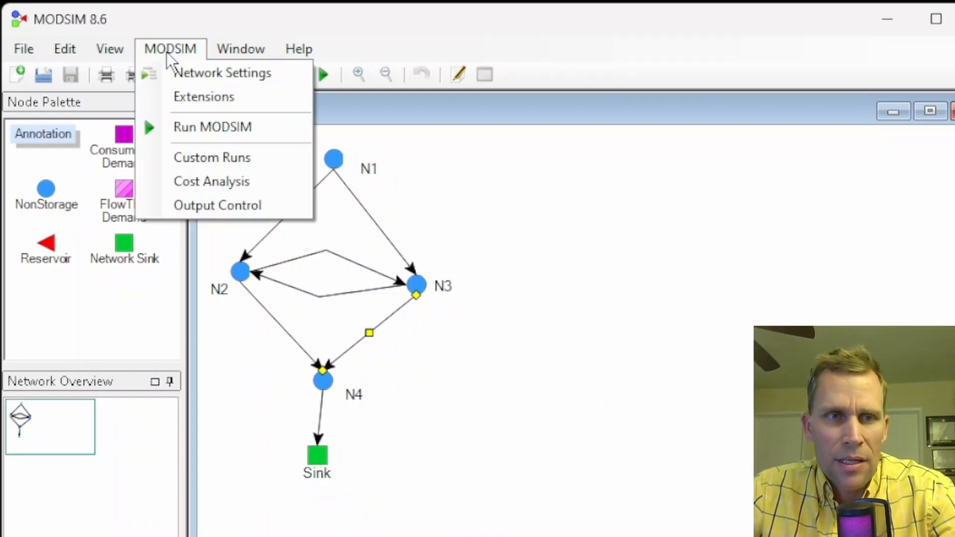
click(188, 76)
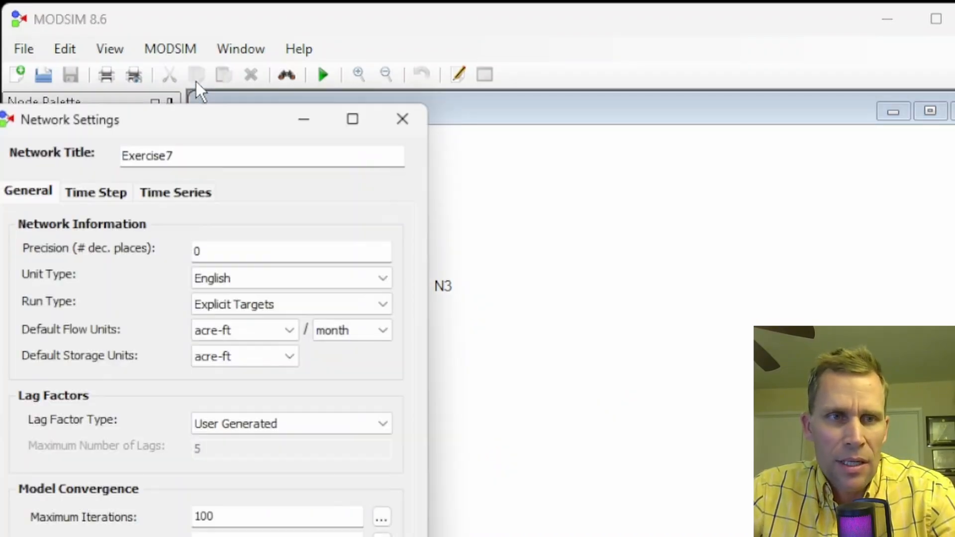
drag(214, 125, 724, 93)
drag(628, 51, 585, 58)
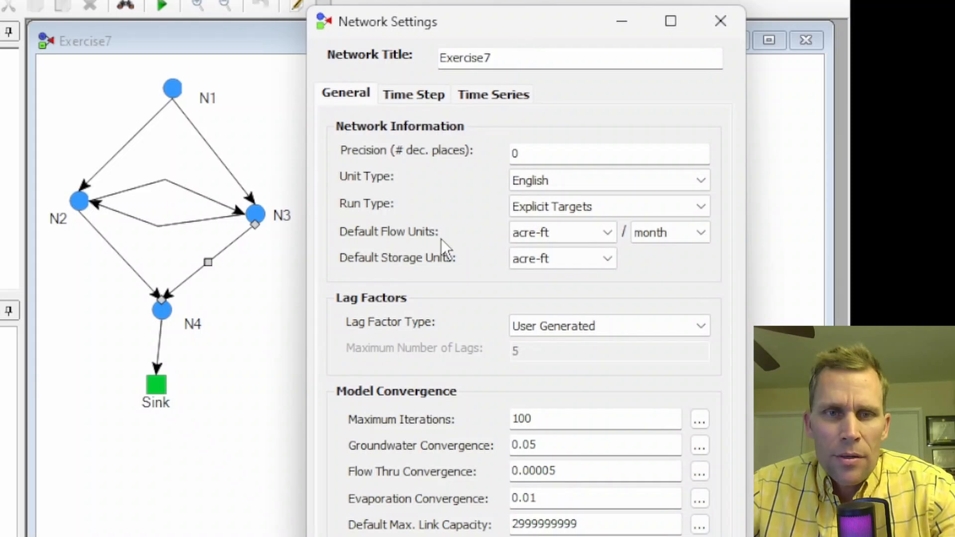
drag(601, 176, 529, 175)
text(2)
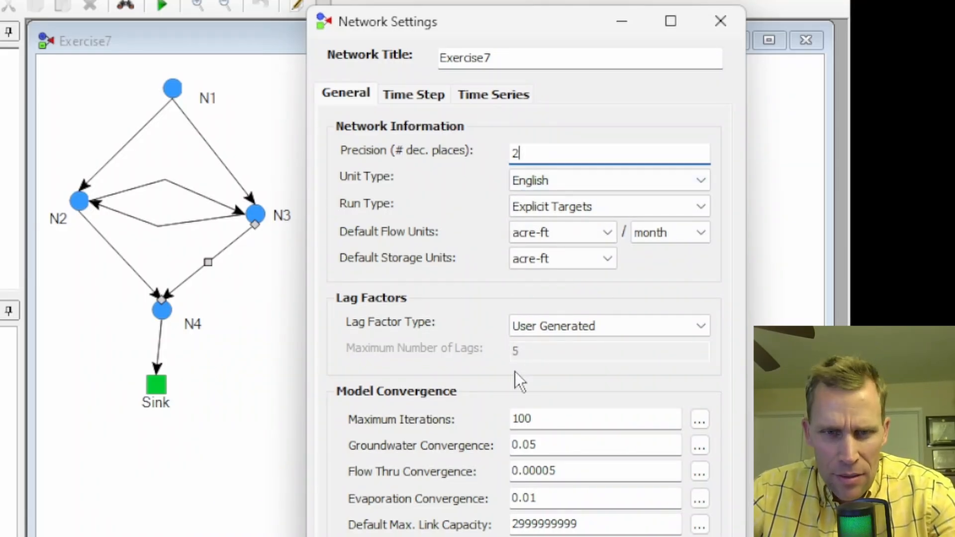
Step: Set both the data end date and the simulation end date to 01/01/1982 and apply the network settings
click(394, 95)
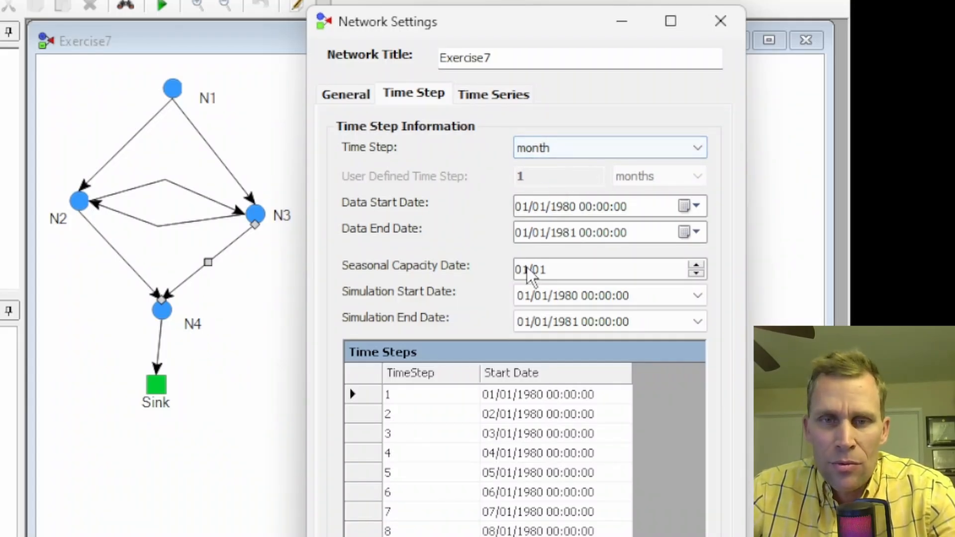
click(570, 238)
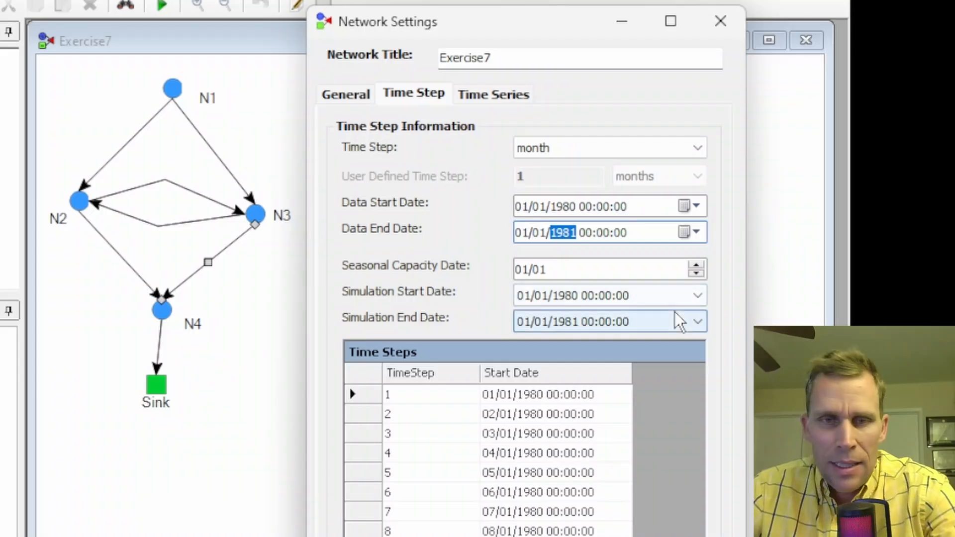
text(1982)
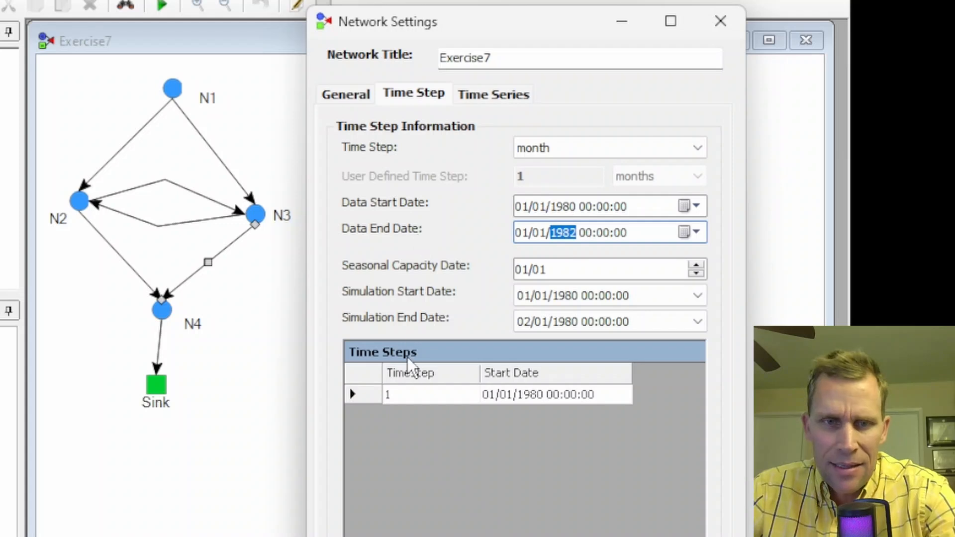
click(699, 322)
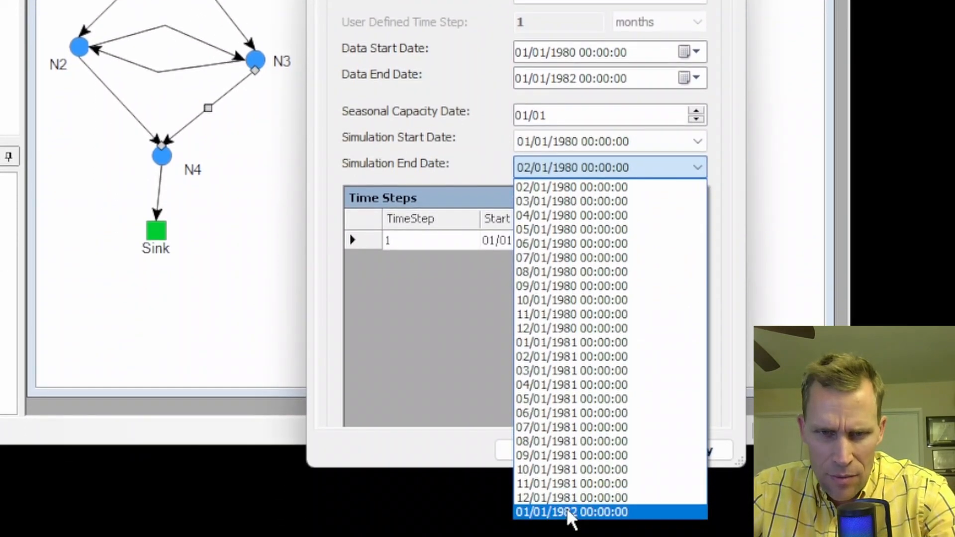
click(569, 512)
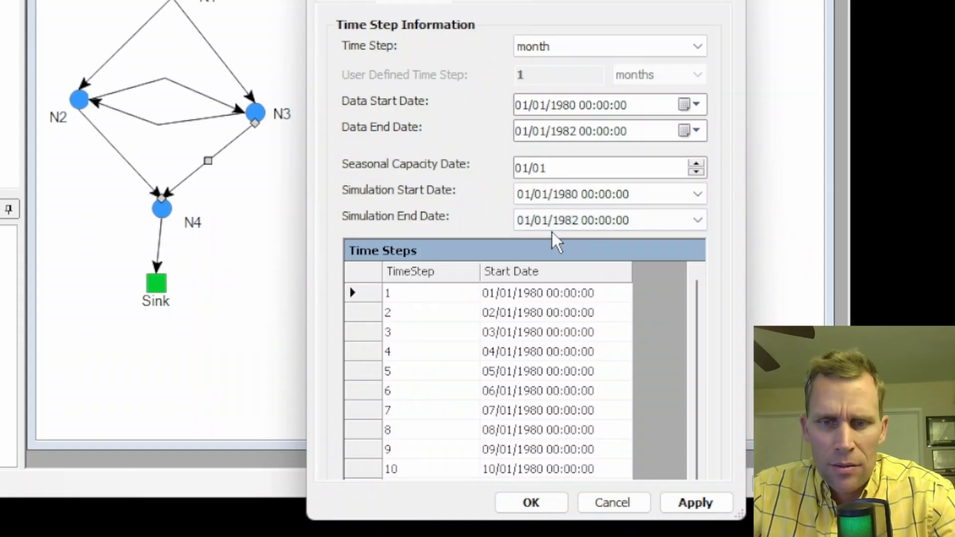
click(679, 509)
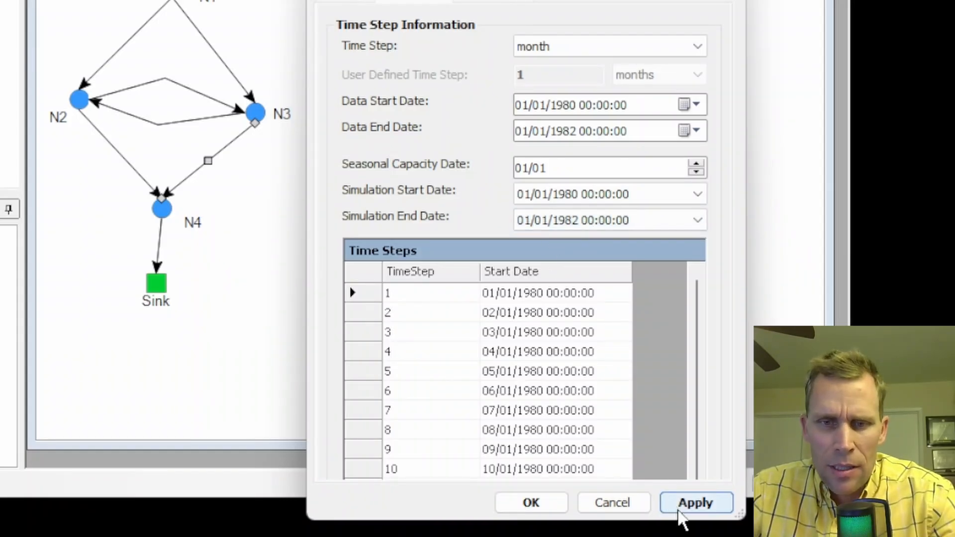
click(555, 503)
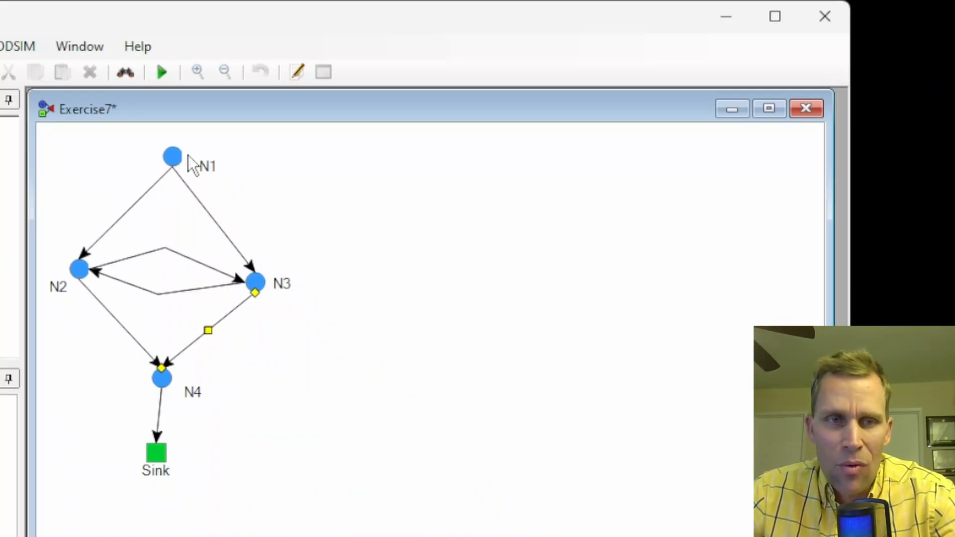
Step: Move N1's label closer to its node and make the node's inflow data vary by year, clearing the existing table
drag(207, 165, 201, 163)
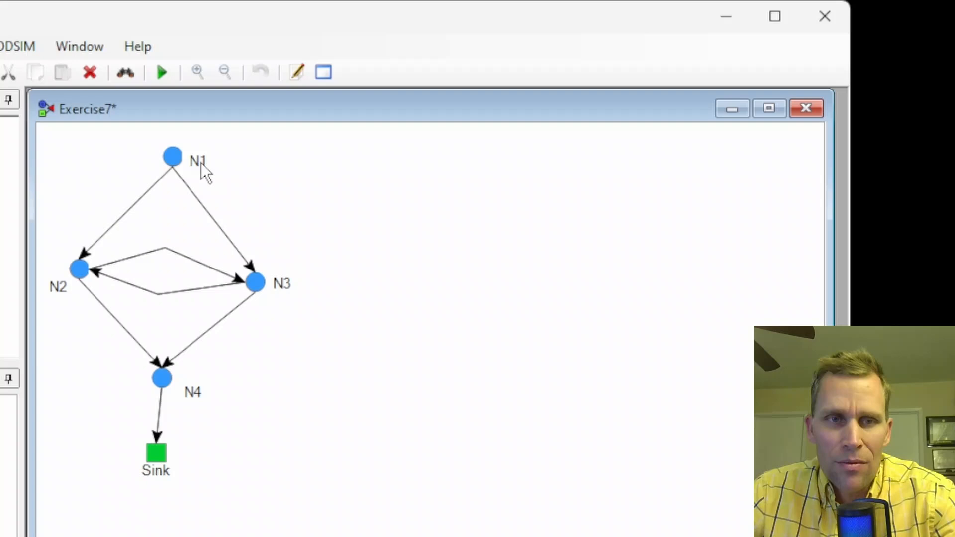
right_click(176, 163)
click(236, 335)
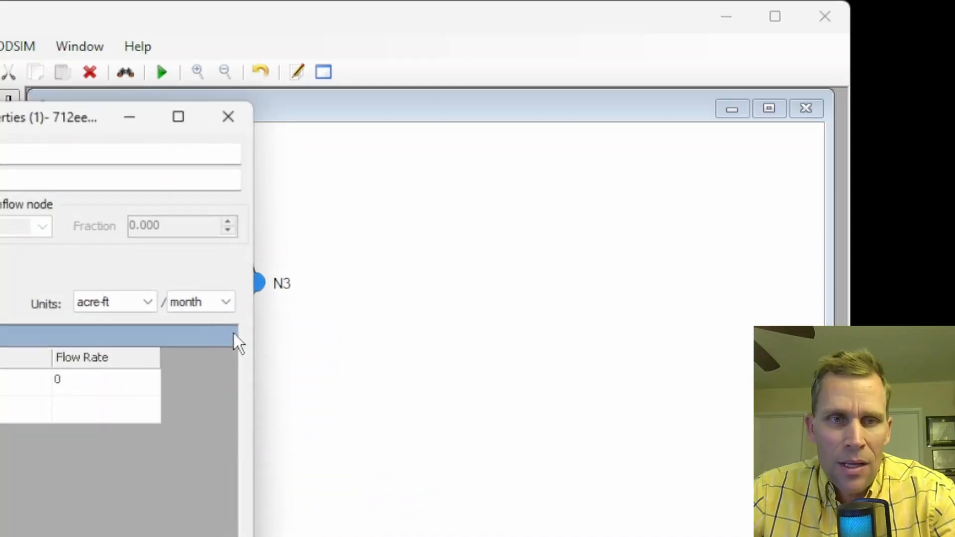
drag(17, 126, 487, 110)
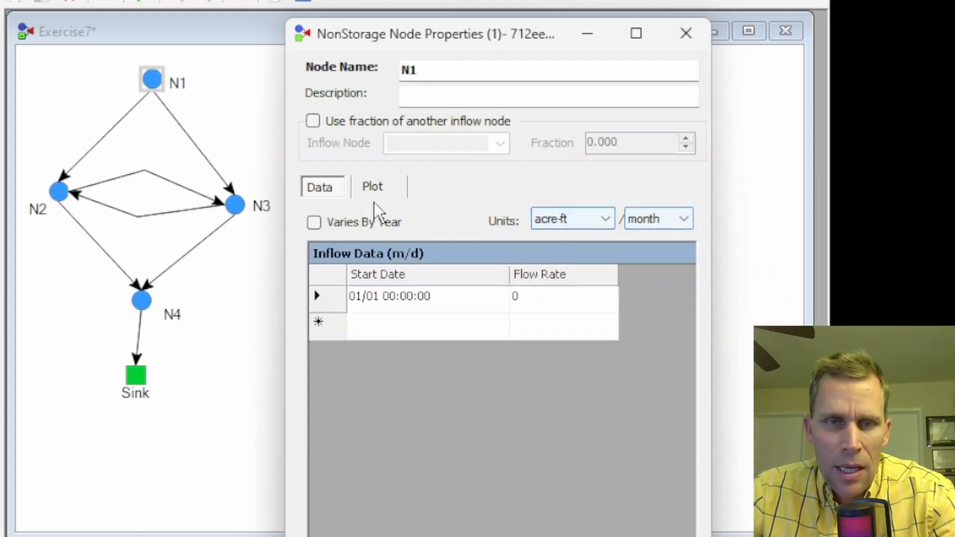
click(315, 223)
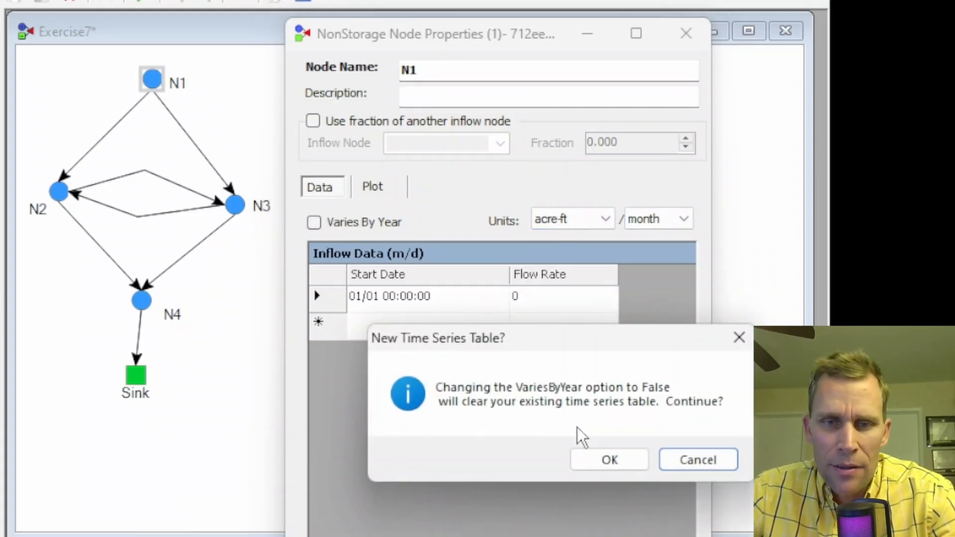
click(602, 454)
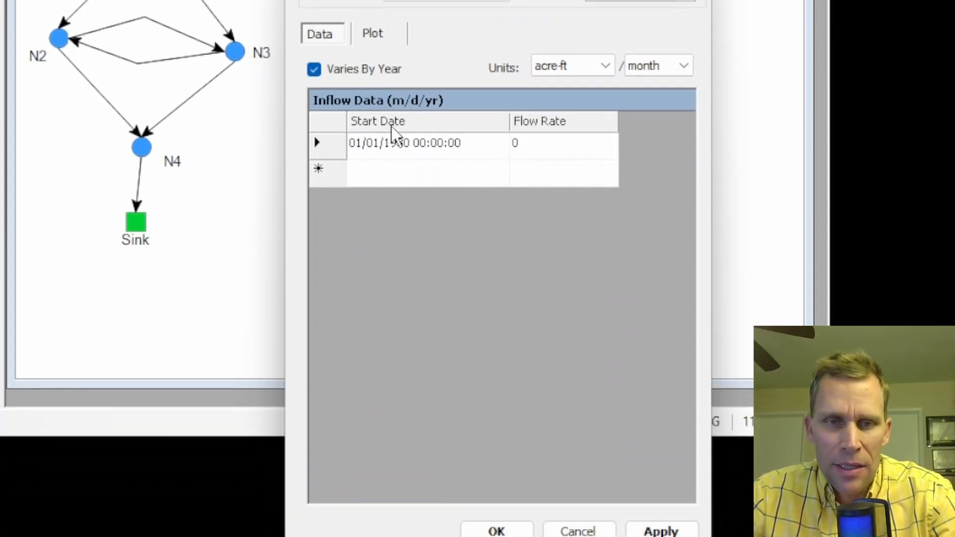
Step: Paste the copied time series into N1's inflow data, with monthly flow rates of 1 to 24 from 01/01/1980 through 12/01/1981
right_click(394, 221)
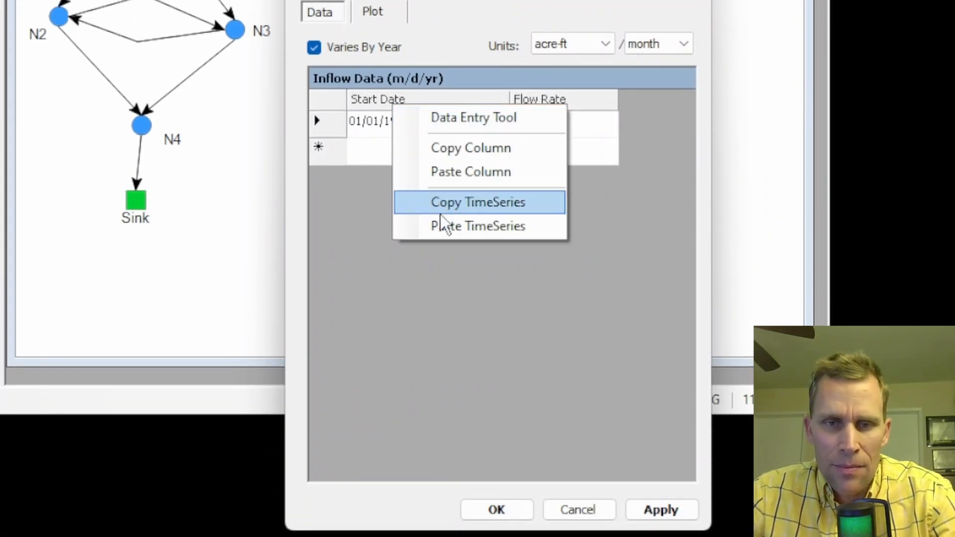
click(447, 226)
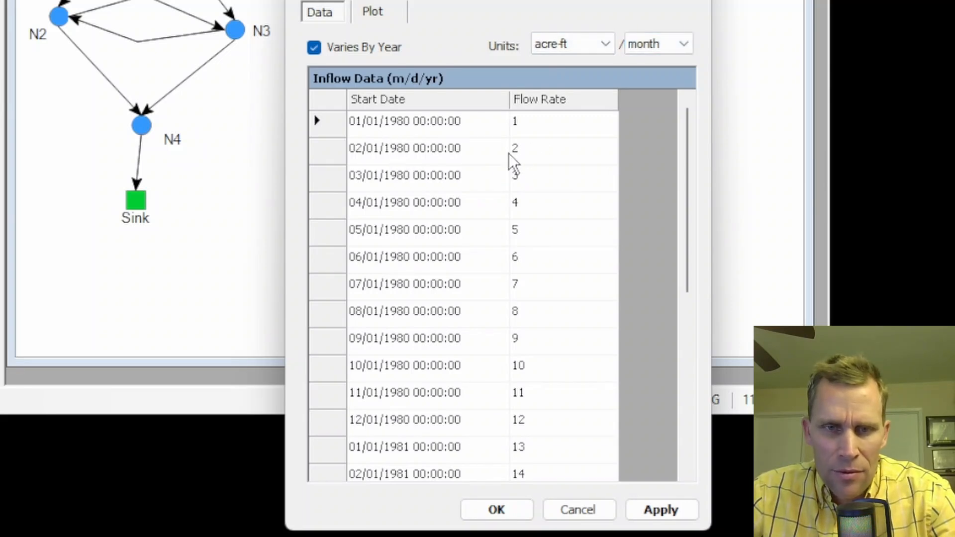
drag(687, 189, 700, 384)
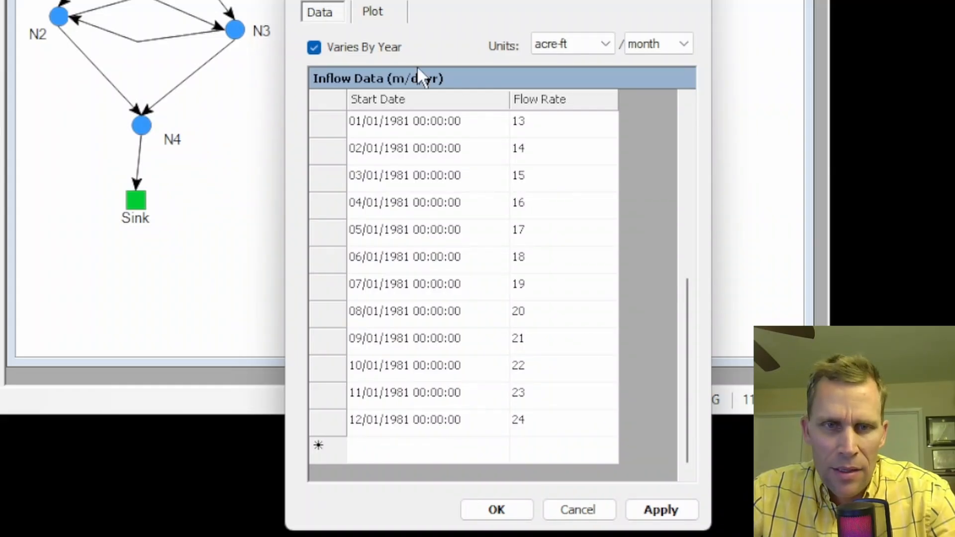
Step: Plot N1's inflow time series in bar style and accept the node's properties
click(375, 12)
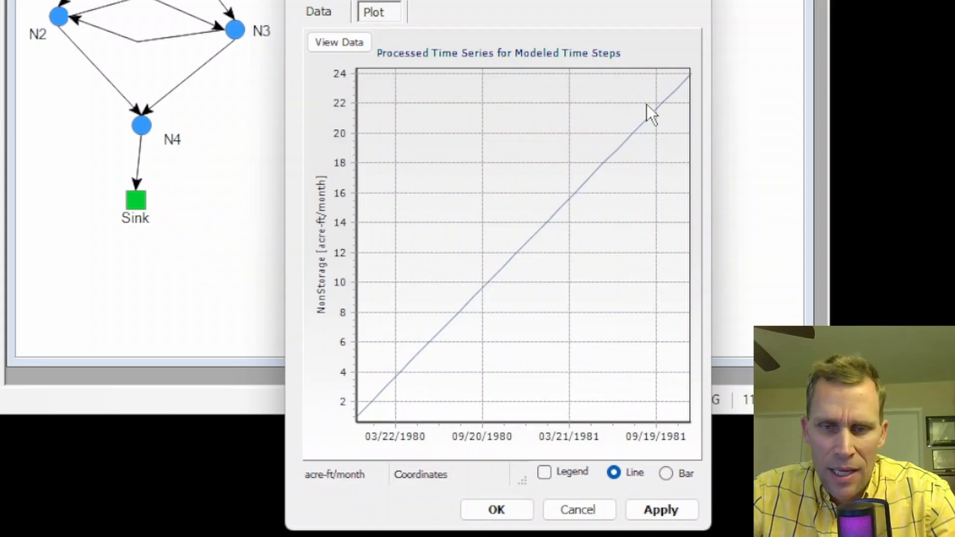
click(665, 474)
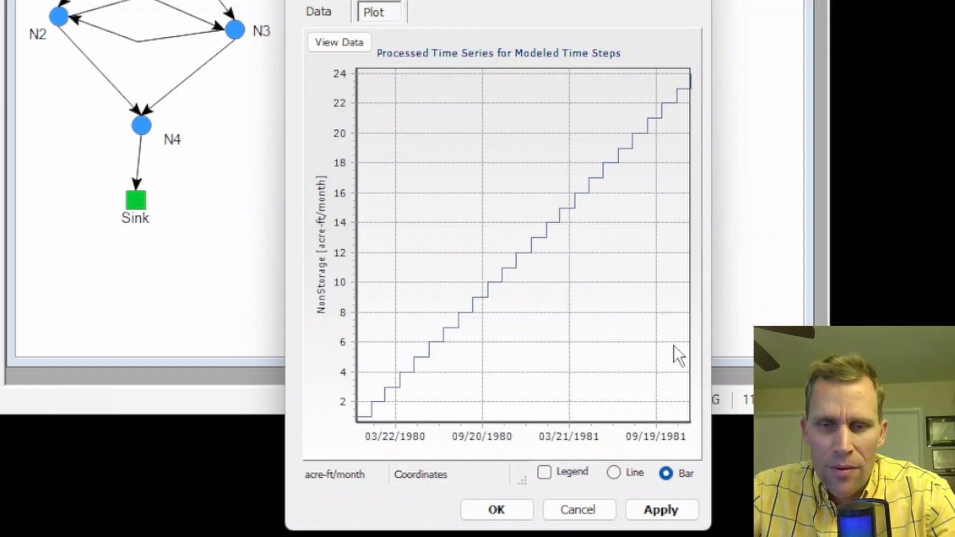
click(500, 511)
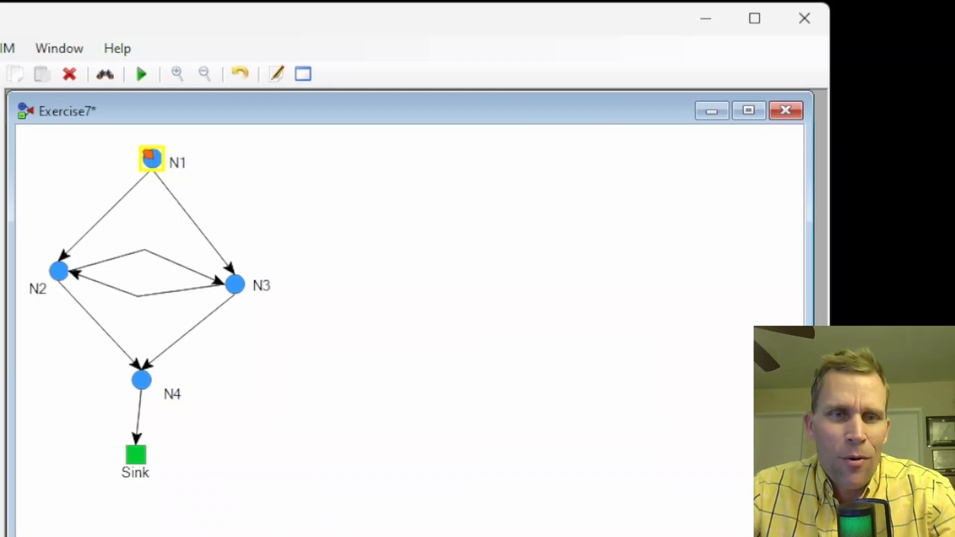
Step: Plot the simulated flow of the N1-to-N2 link in the output display and widen the plot area
drag(954, 254, 542, 0)
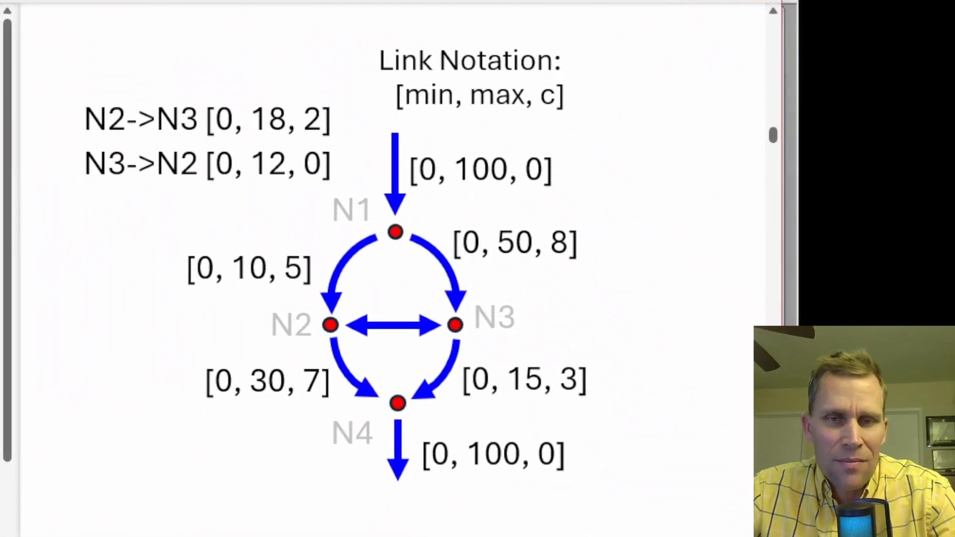
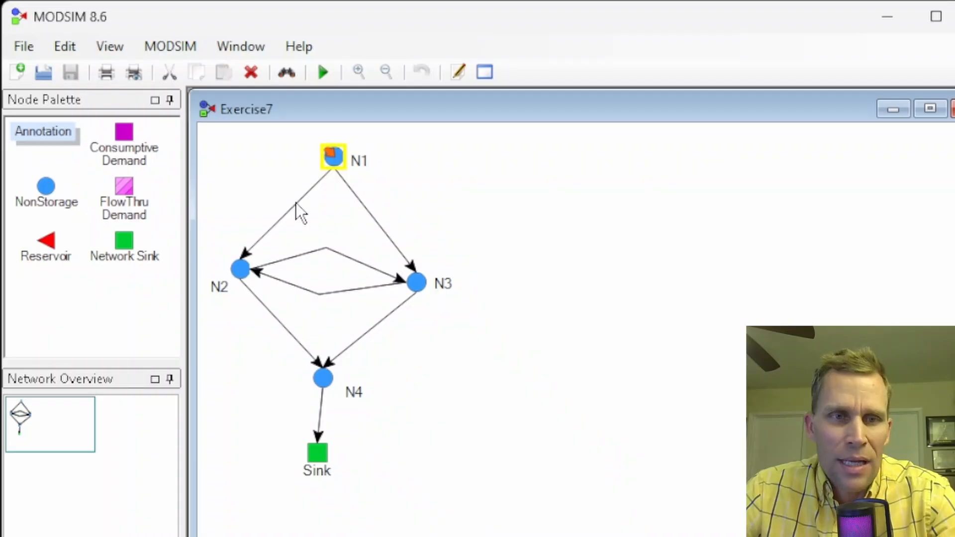
double_click(296, 202)
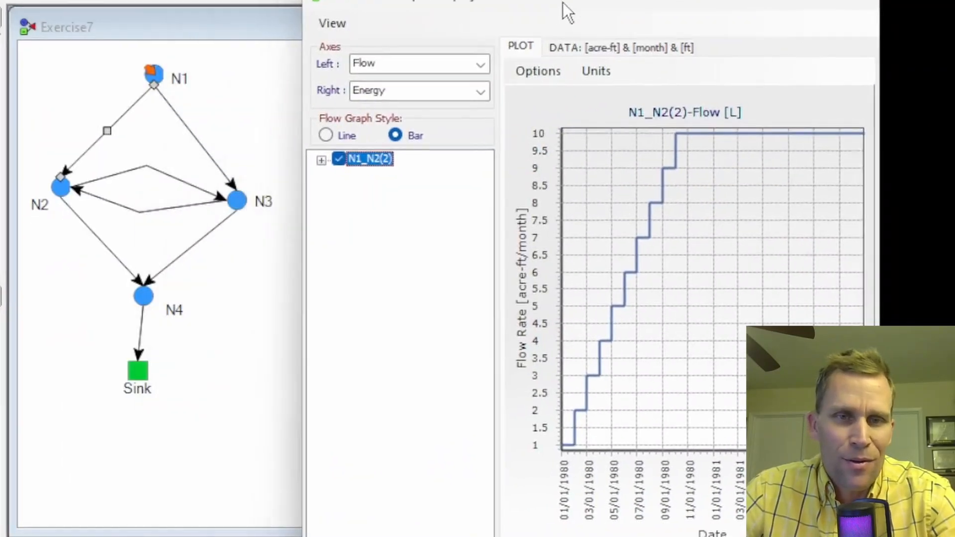
drag(125, 58, 94, 58)
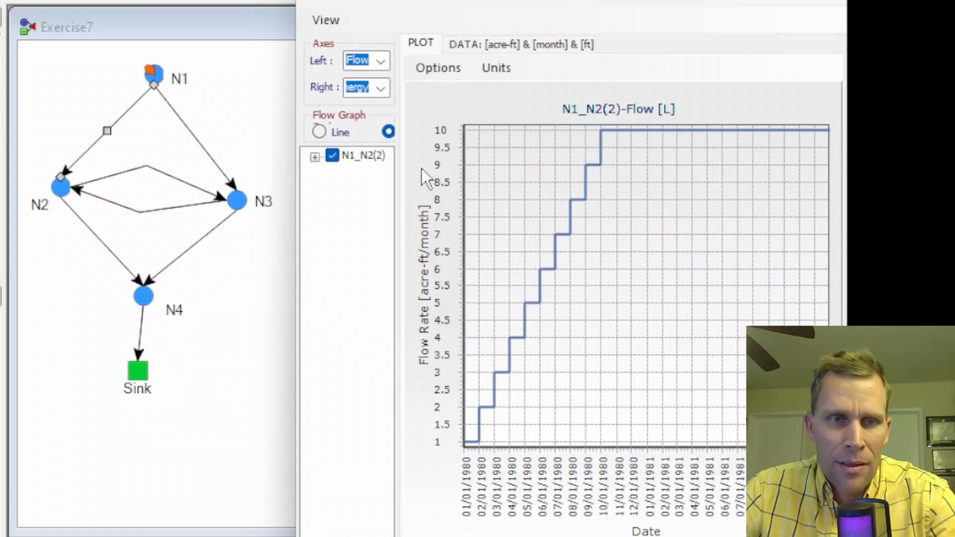
Step: Add the flows of the N2-to-N3 and N3-to-N4 links to the output plot and place the display beside the network
click(106, 182)
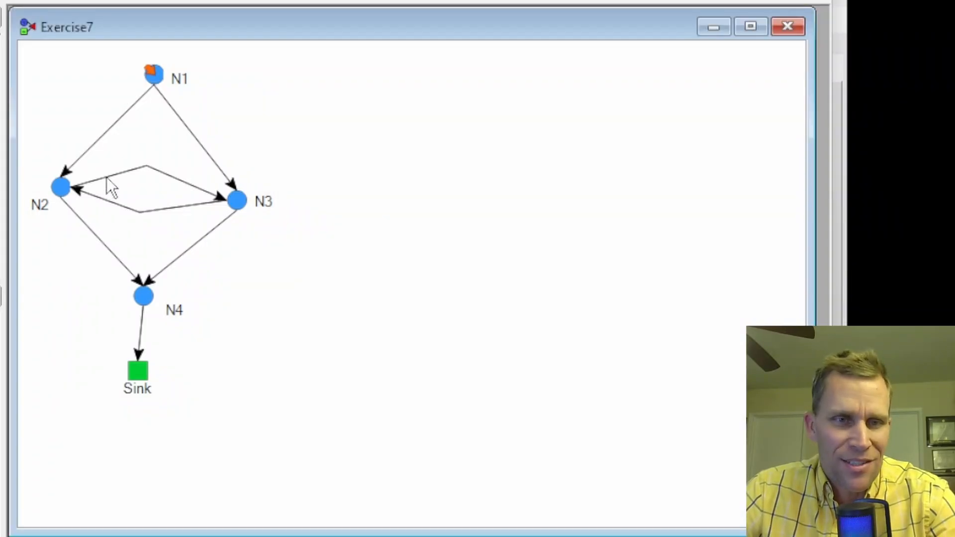
right_click(106, 178)
click(162, 390)
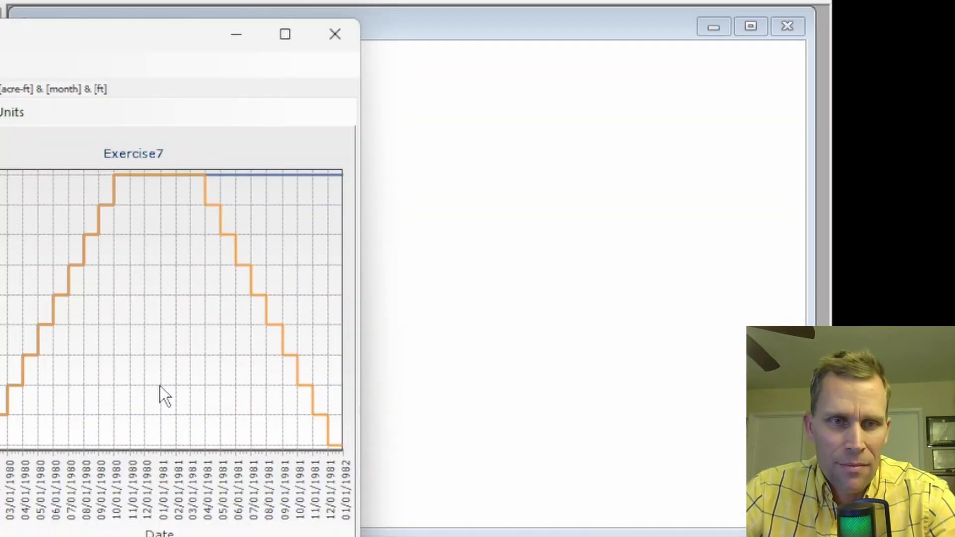
drag(157, 40, 622, 18)
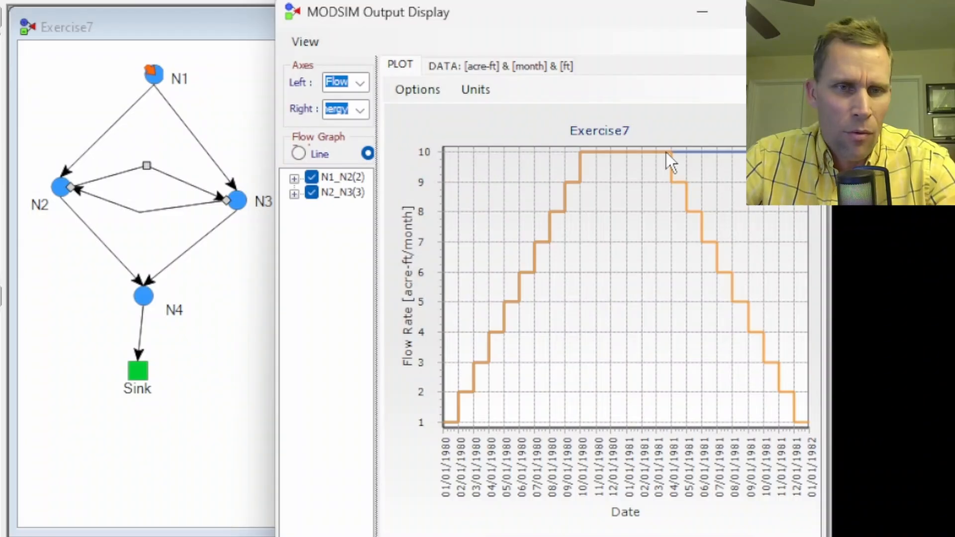
drag(476, 16, 508, 18)
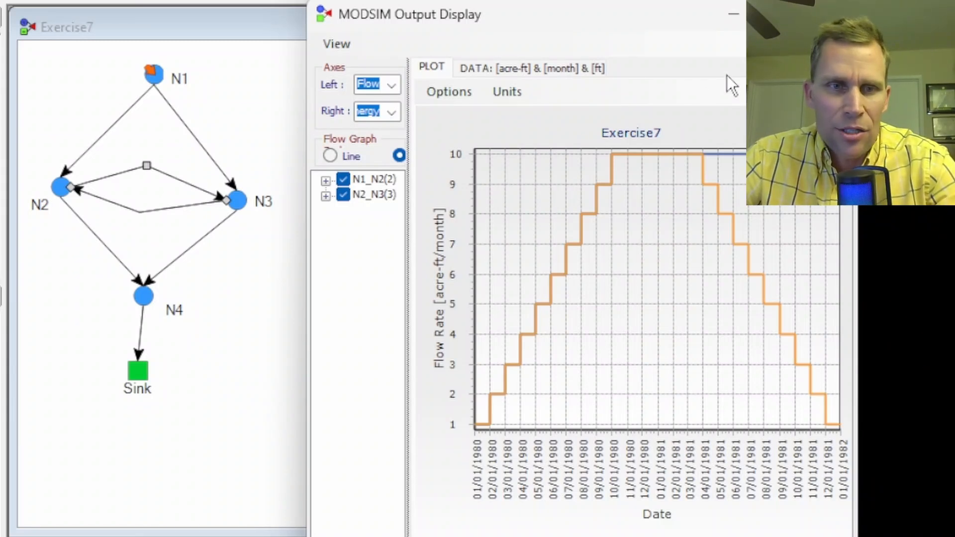
click(196, 247)
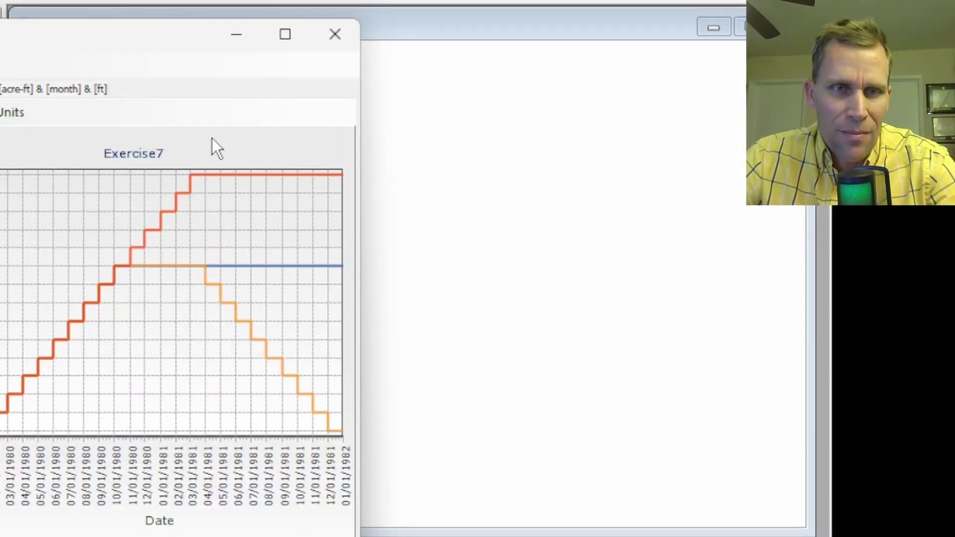
drag(189, 40, 635, 21)
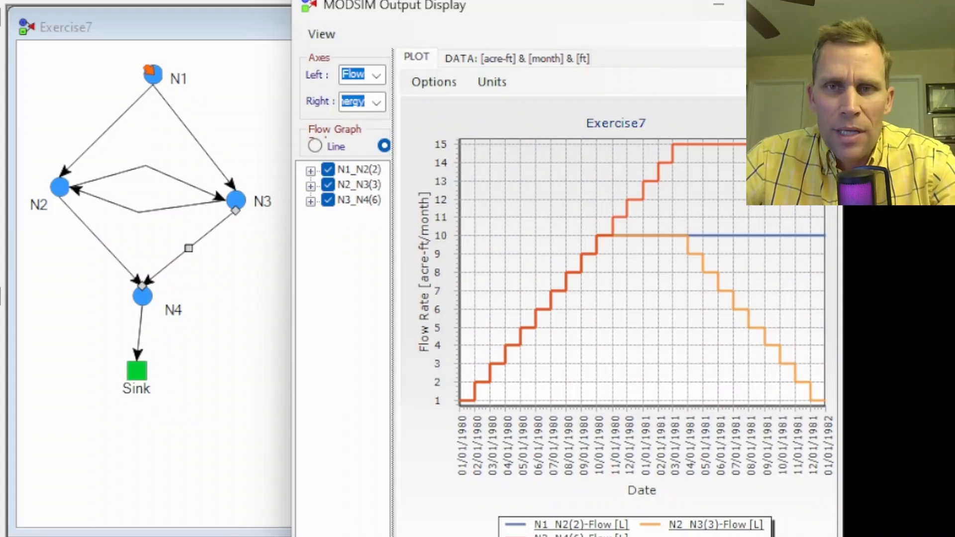
Step: Close the output display, clear the link selection and check whether Graphing Mode is enabled
click(817, 5)
click(332, 128)
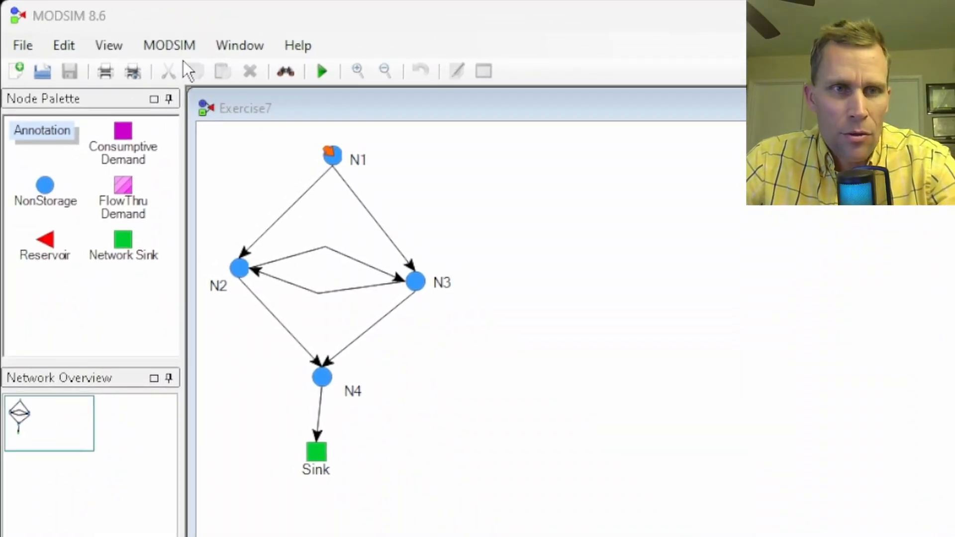
click(173, 42)
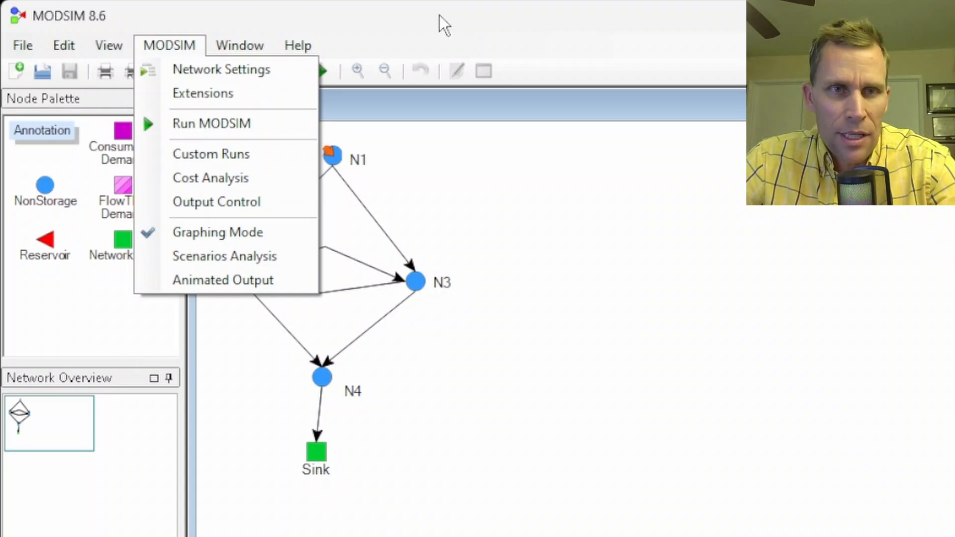
click(440, 30)
Step: Plot the flows of all six links together: N1 to N2, N1 to N3, N2 to N3, N3 to N2, N2 to N4 and N3 to N4
double_click(279, 222)
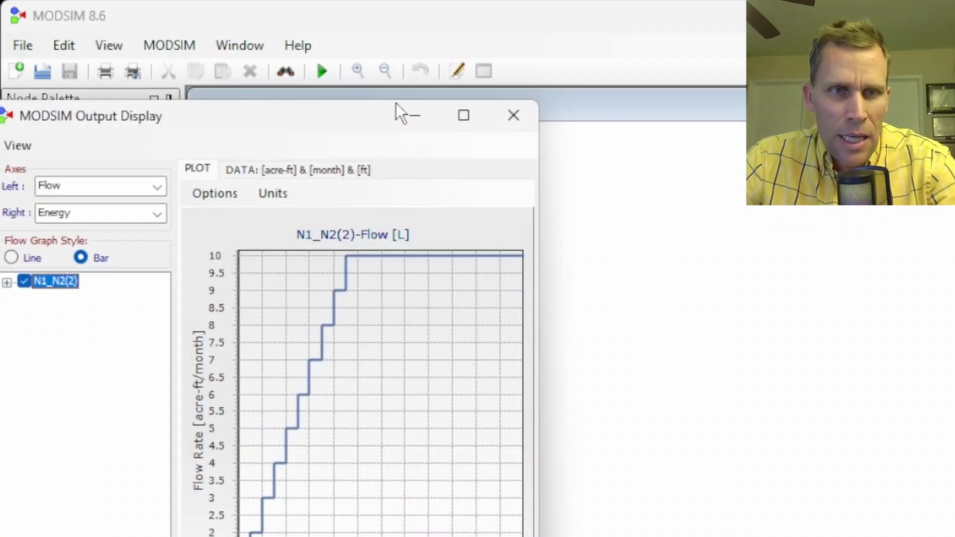
click(427, 115)
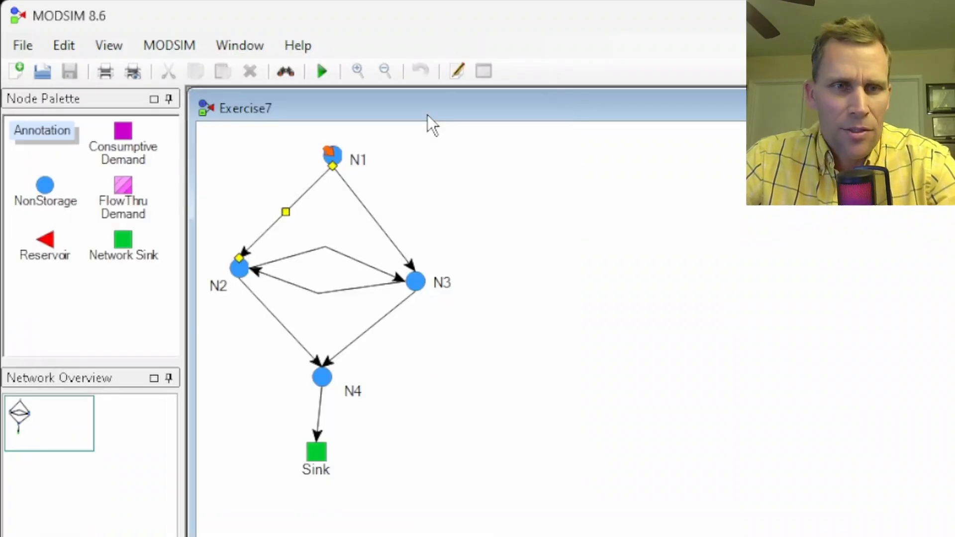
double_click(356, 193)
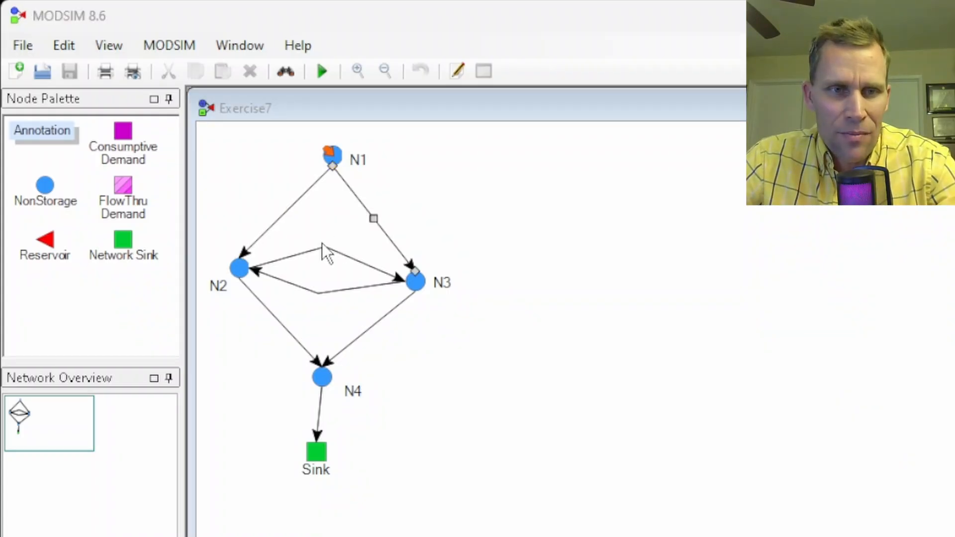
click(309, 250)
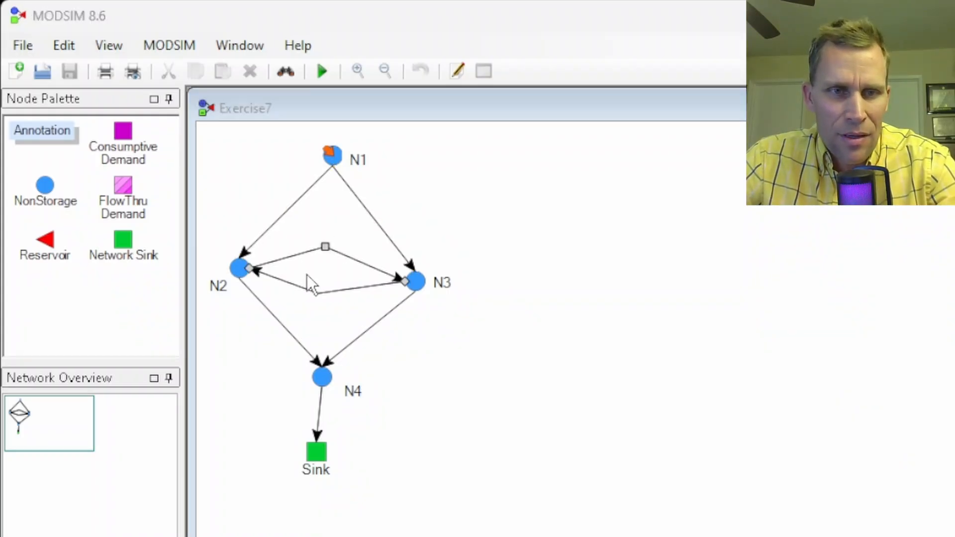
click(302, 287)
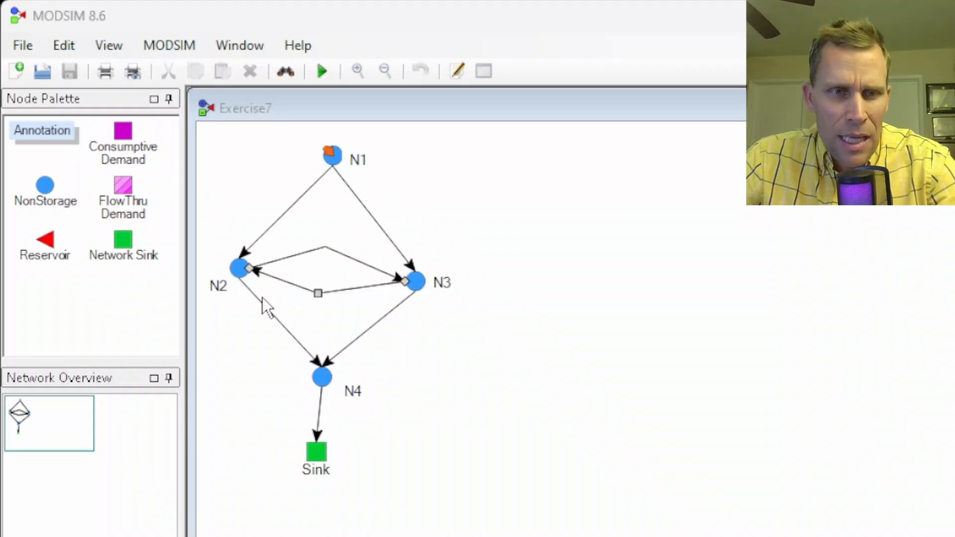
click(266, 306)
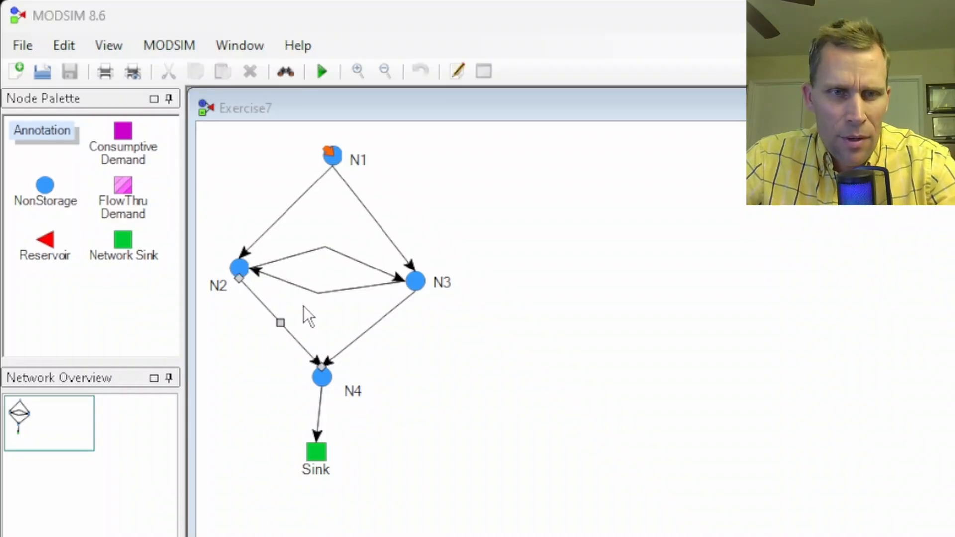
click(373, 330)
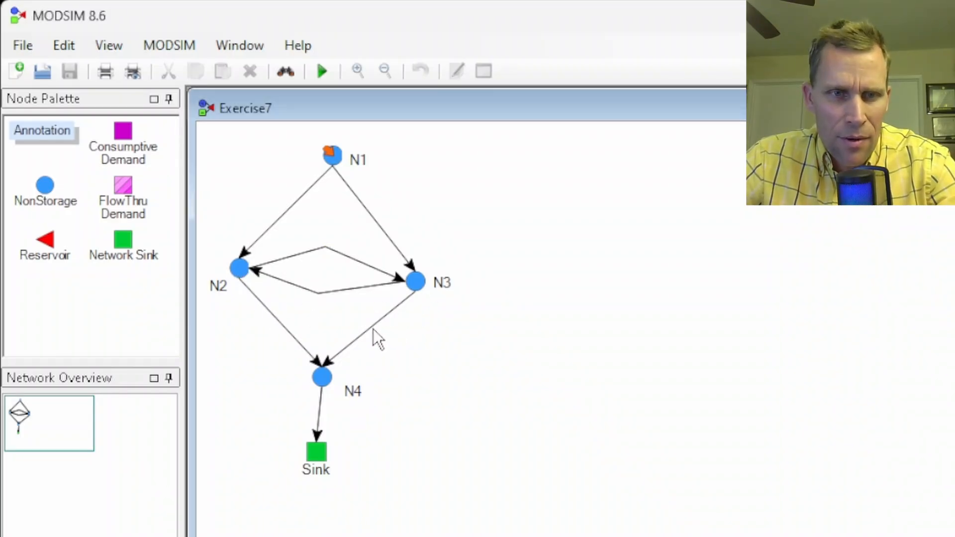
click(371, 328)
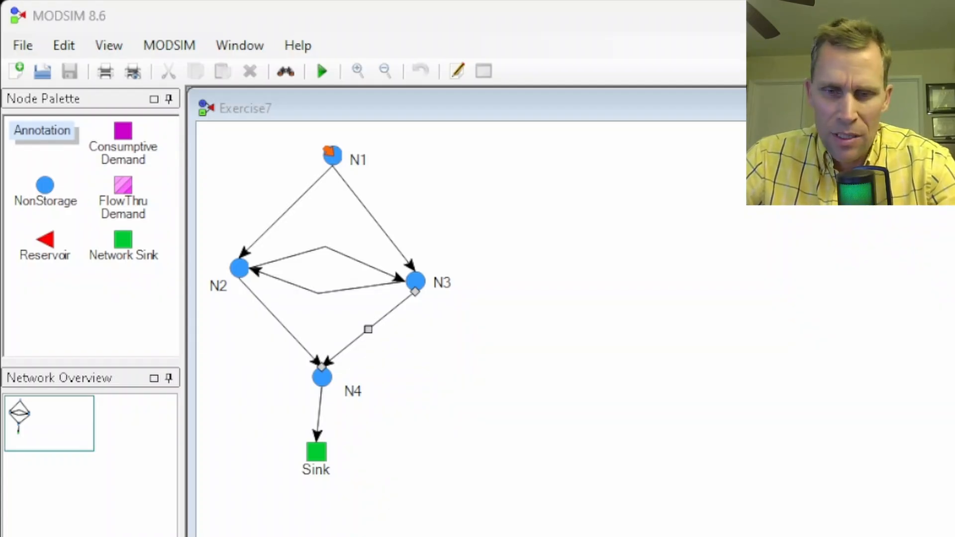
click(416, 536)
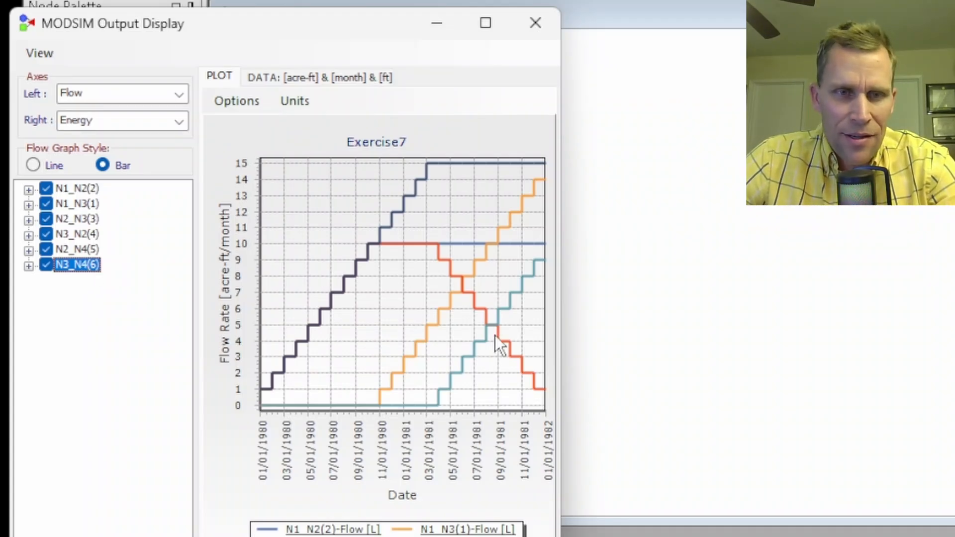
drag(263, 28, 524, 0)
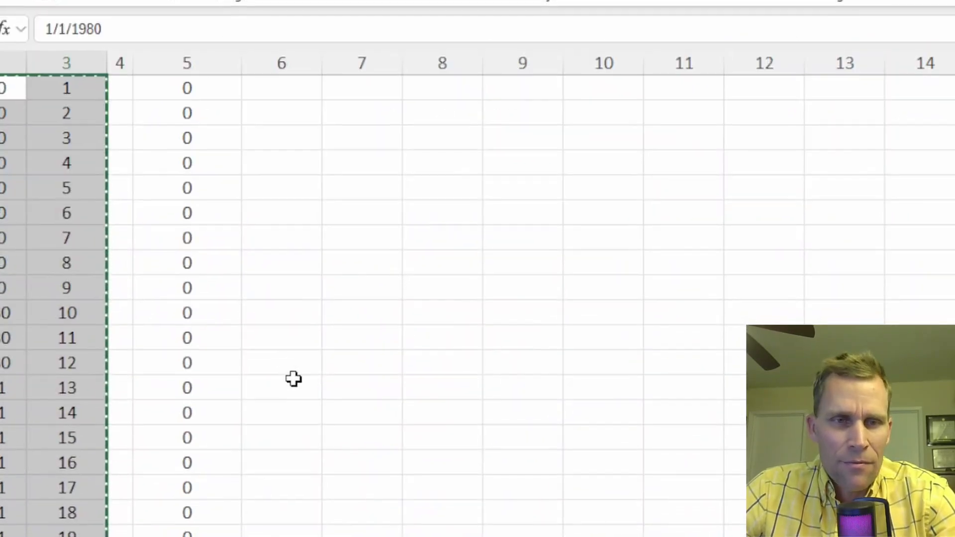
Step: Switch to the Excel sheet and review the inflow series, the unit cost of each link and the empty link flow columns
scroll(292, 380, up, 2)
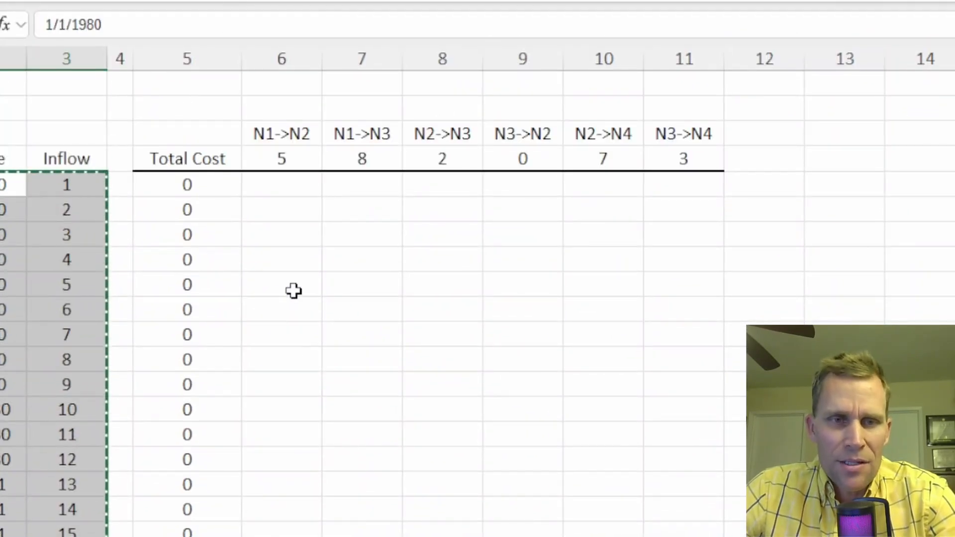
click(293, 291)
click(57, 117)
click(65, 188)
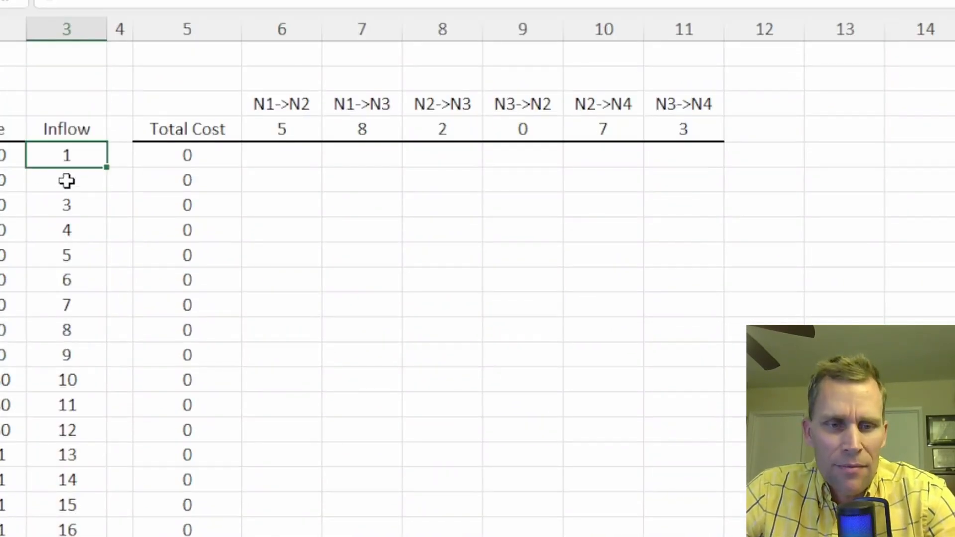
drag(66, 159, 166, 517)
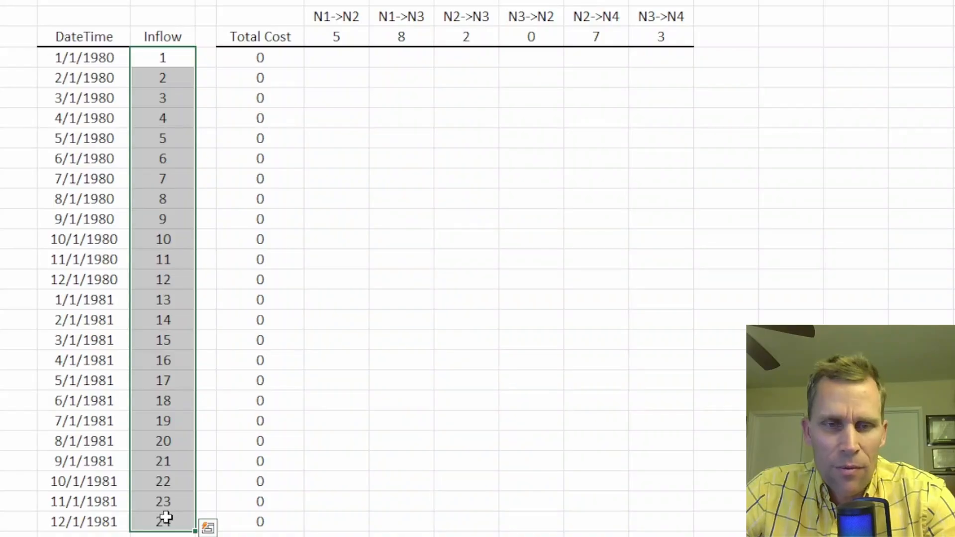
click(258, 54)
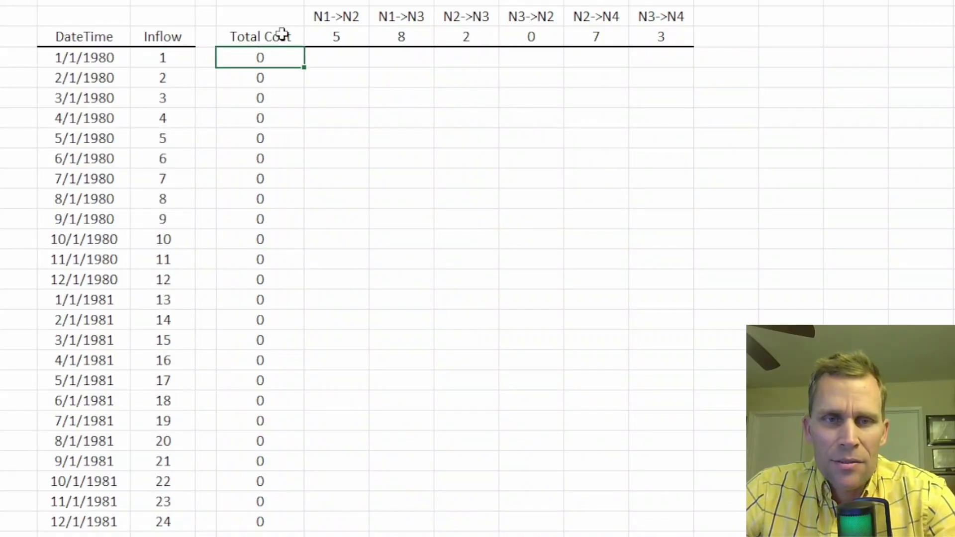
drag(331, 36, 639, 39)
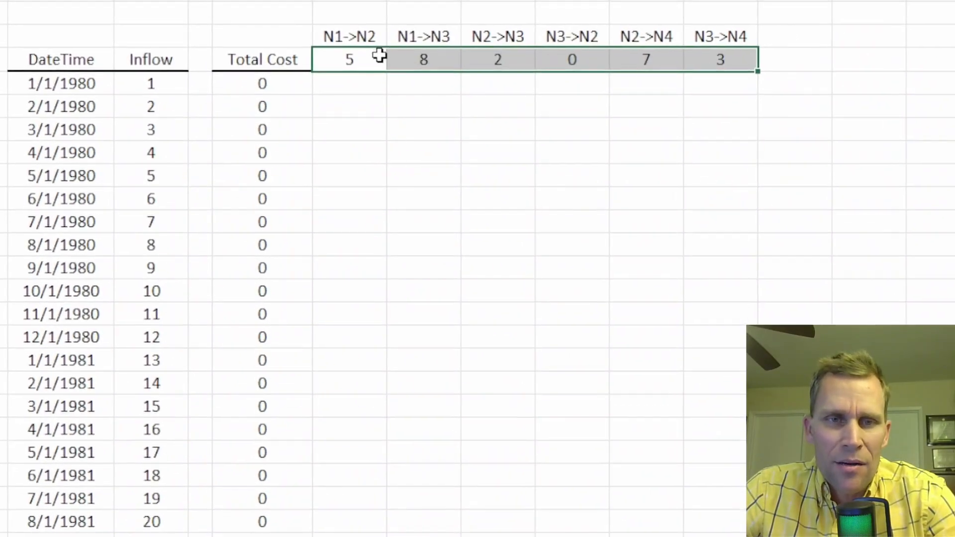
click(358, 57)
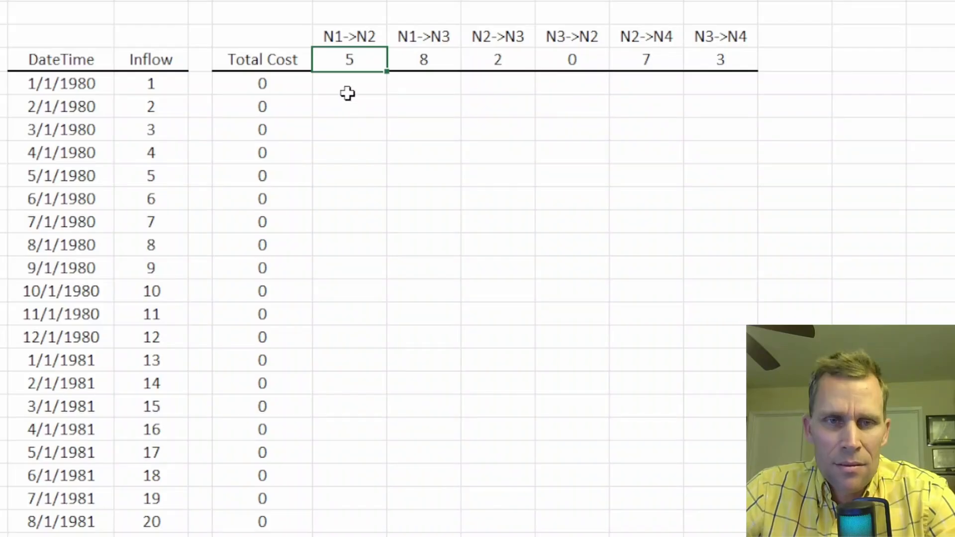
click(702, 57)
drag(359, 85, 345, 535)
click(338, 85)
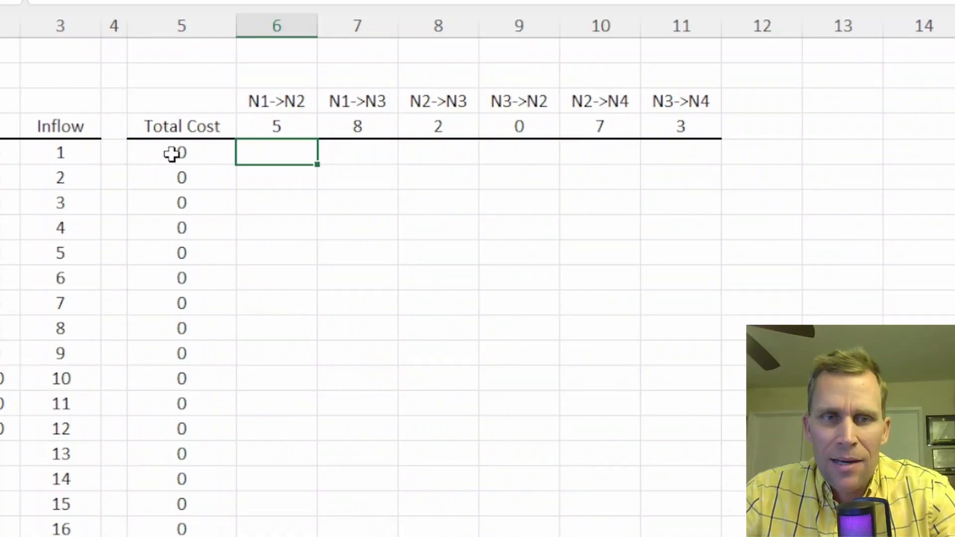
Step: Examine the first Total Cost cell against the link unit costs, the first row of link flows and the inflow values
click(172, 154)
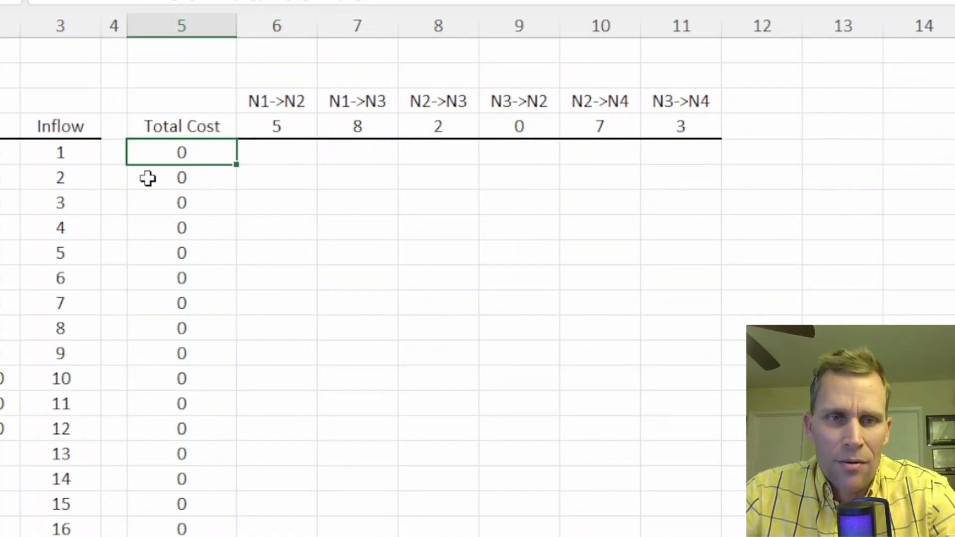
drag(271, 124, 667, 139)
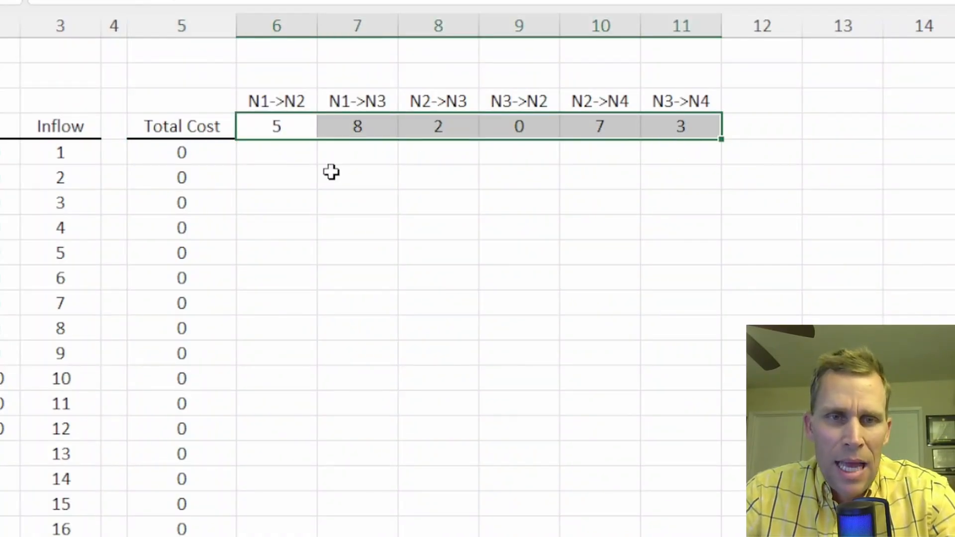
drag(277, 154, 674, 162)
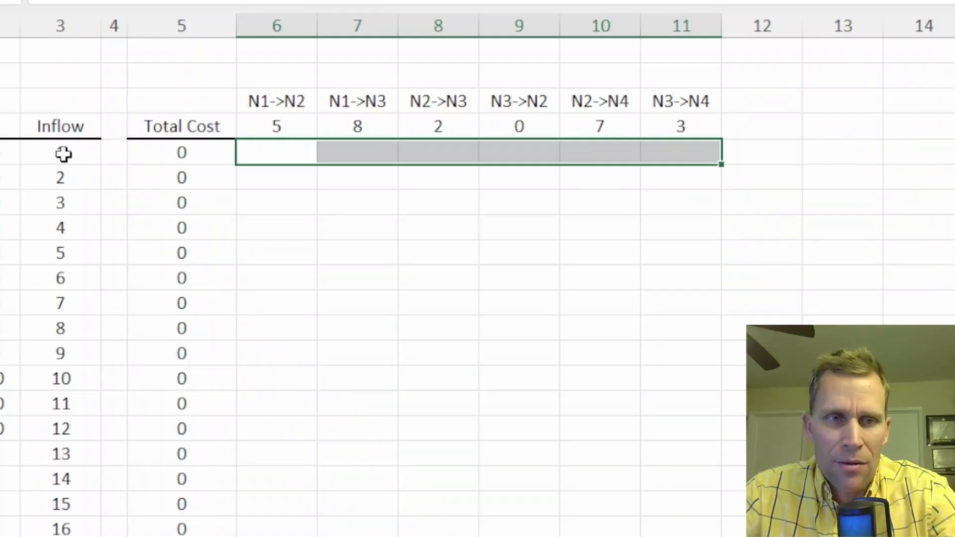
drag(63, 153, 79, 500)
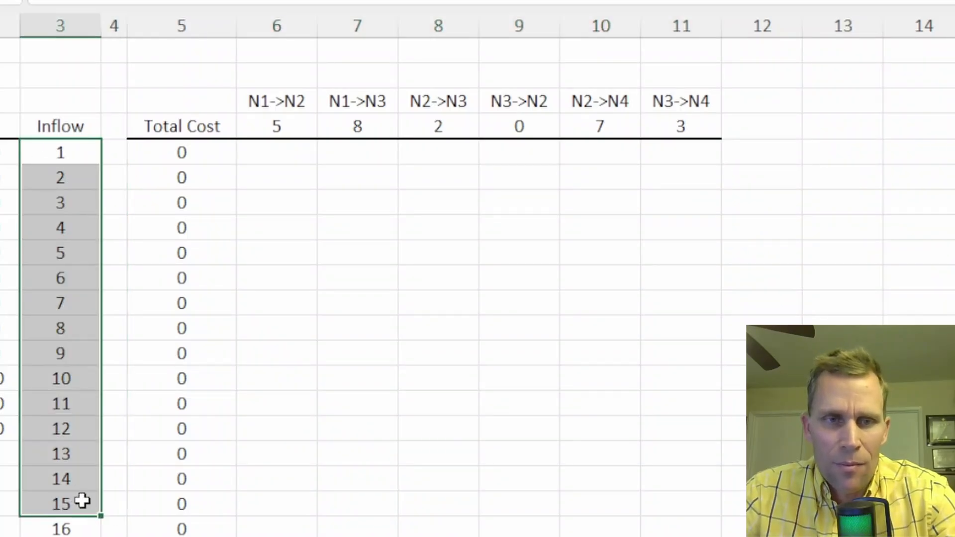
Step: Enter a flow of 1 for links N1->N2, N2->N3 and N3->N4 in the first inflow row
click(261, 160)
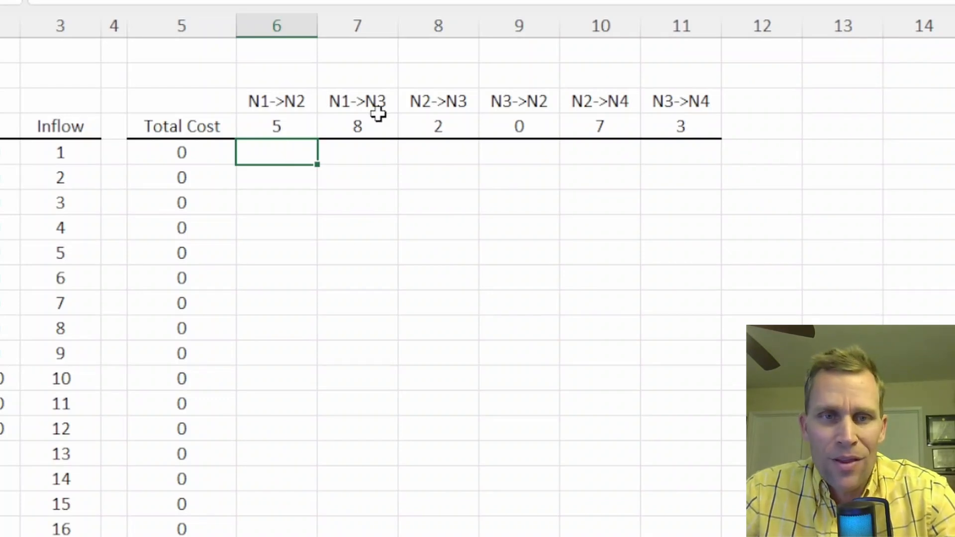
text(1)
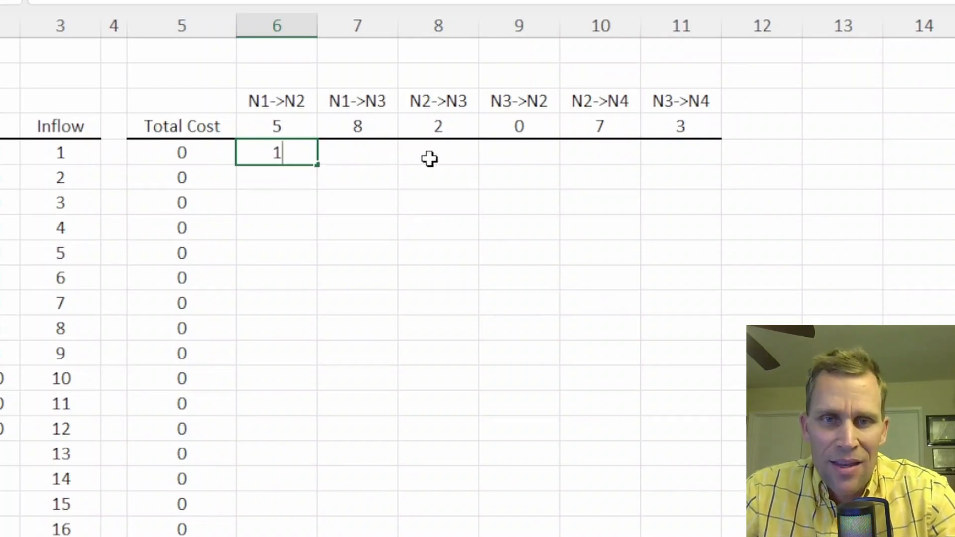
click(429, 158)
text(1)
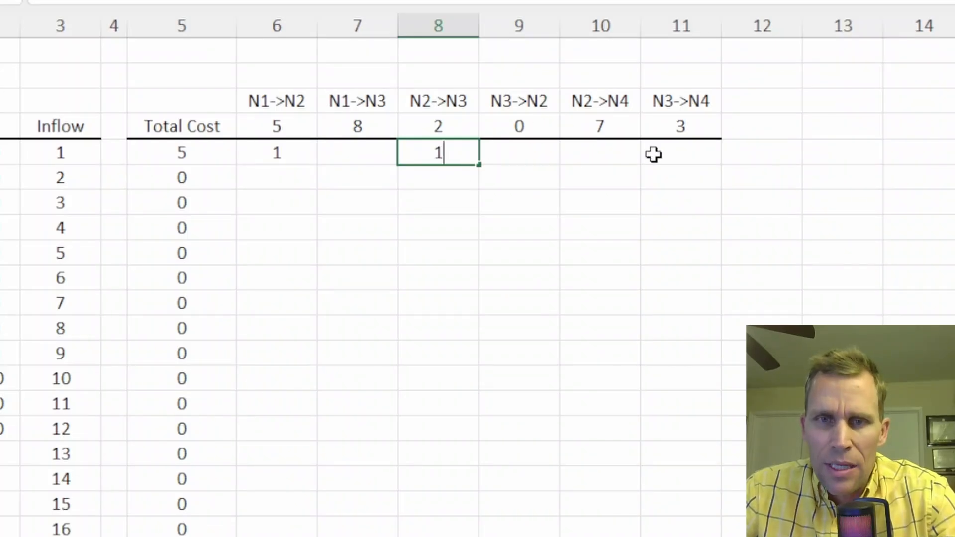
click(669, 154)
text(1)
click(756, 154)
Step: Check the first Total Cost against the unit costs and first-row flows, and look over the remaining empty flow rows
drag(277, 125, 678, 142)
click(164, 152)
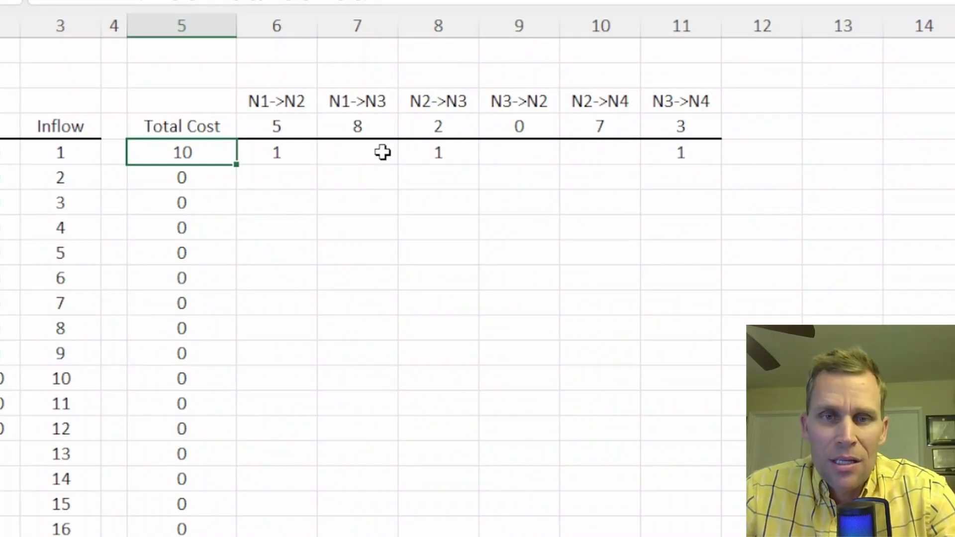
click(371, 220)
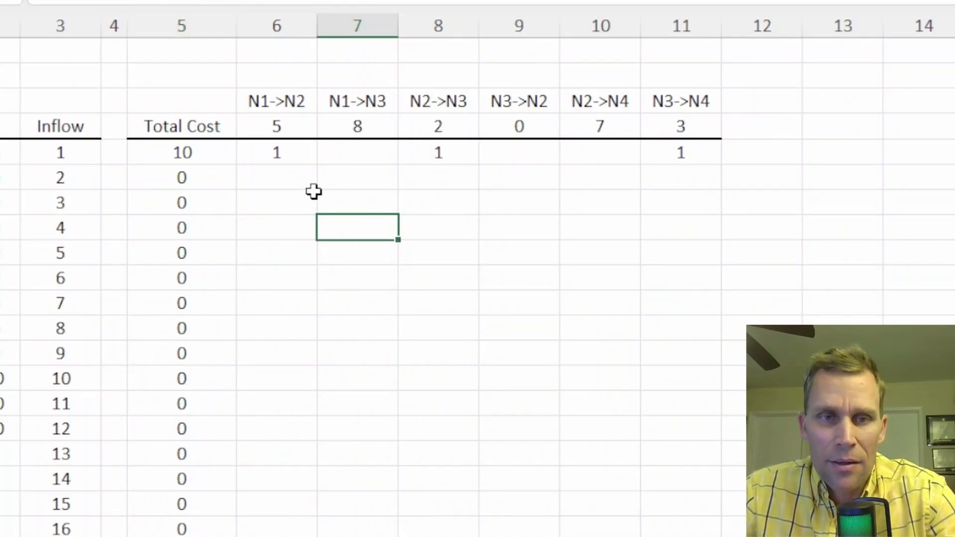
drag(272, 163, 686, 154)
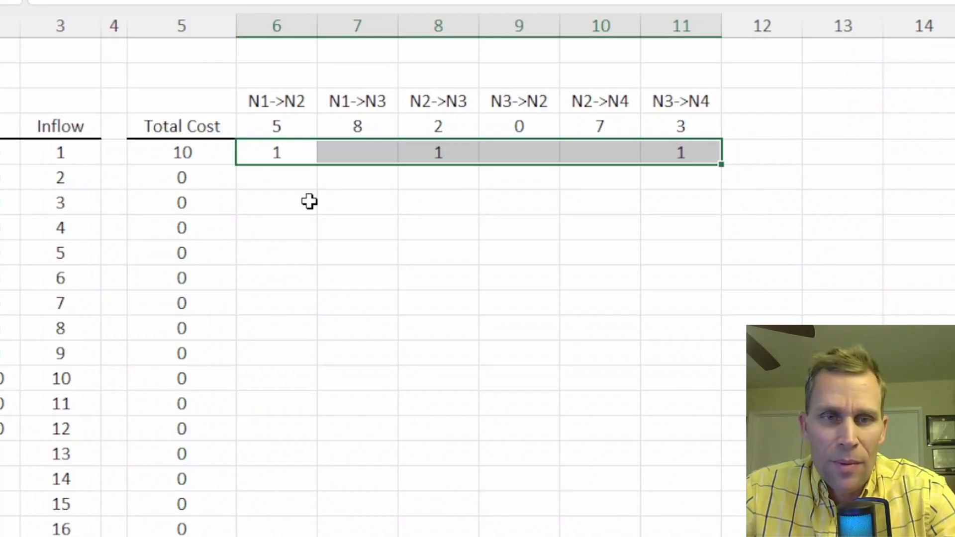
click(289, 186)
drag(288, 186, 687, 532)
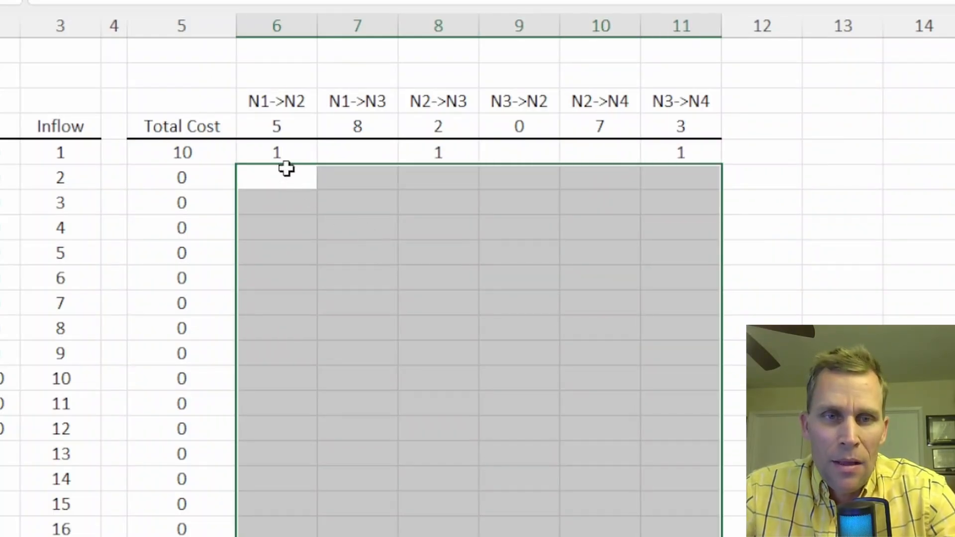
Step: Switch to the MODSIM Output Display and open the tabular output data of link N1_N2
click(279, 158)
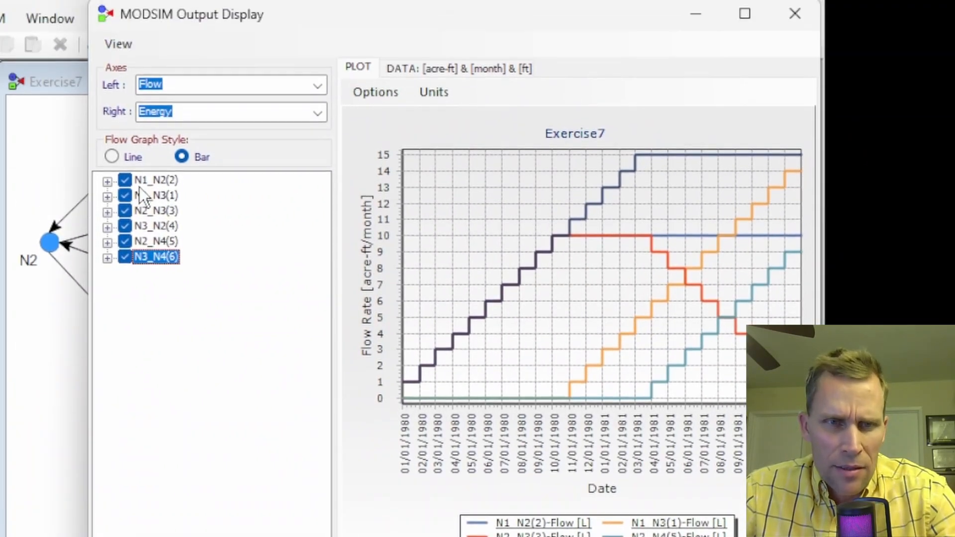
click(139, 187)
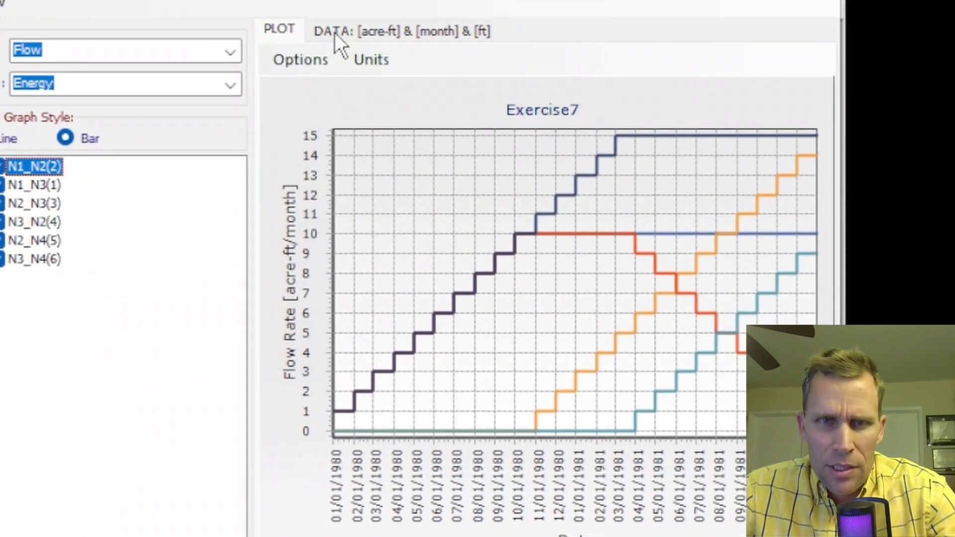
click(402, 68)
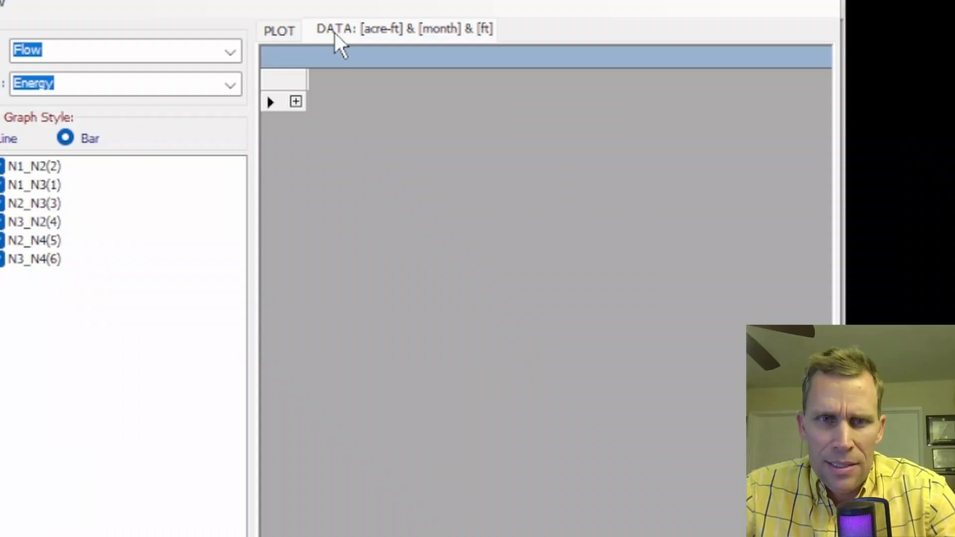
click(295, 102)
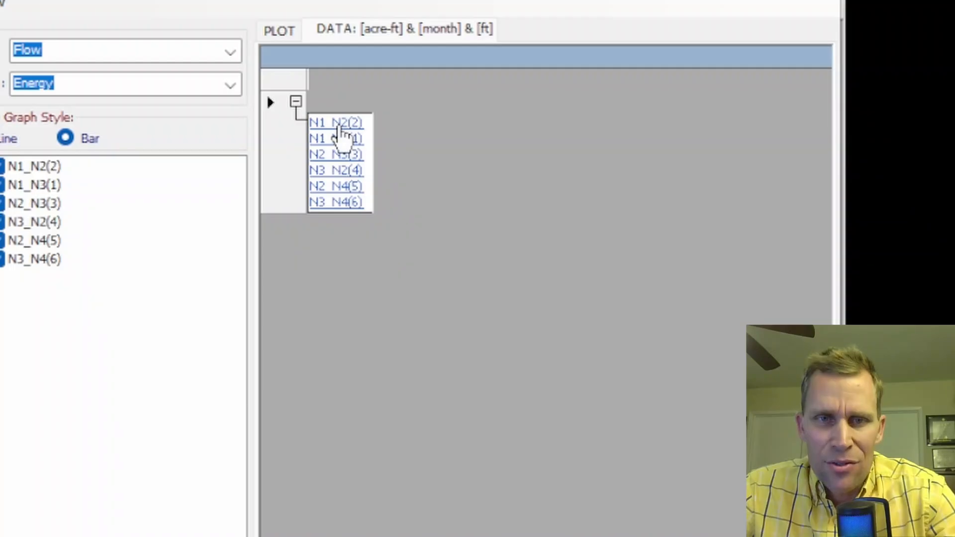
click(340, 125)
click(609, 124)
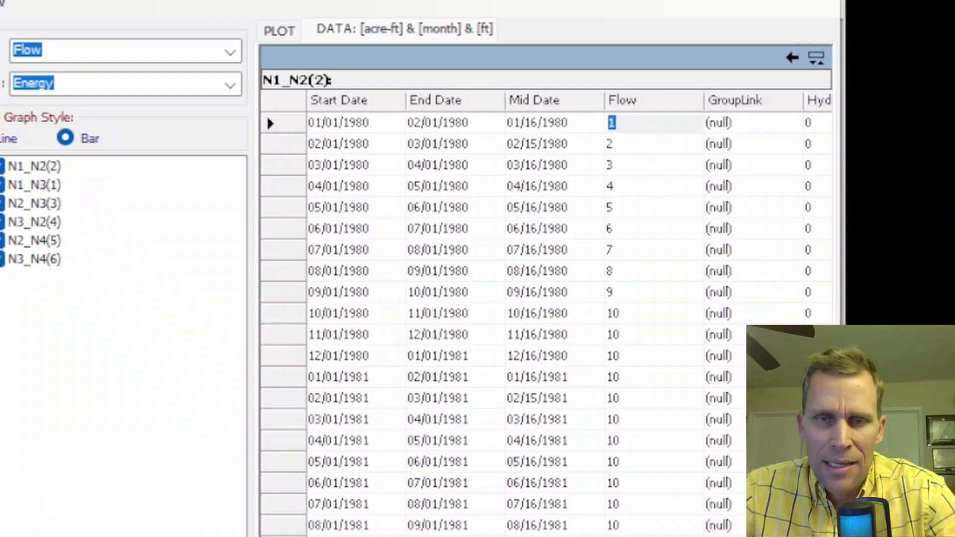
Step: Copy the Flow column of link N1_N2 and paste it into the N1->N2 column of the Excel sheet, starting at the first inflow row
right_click(628, 107)
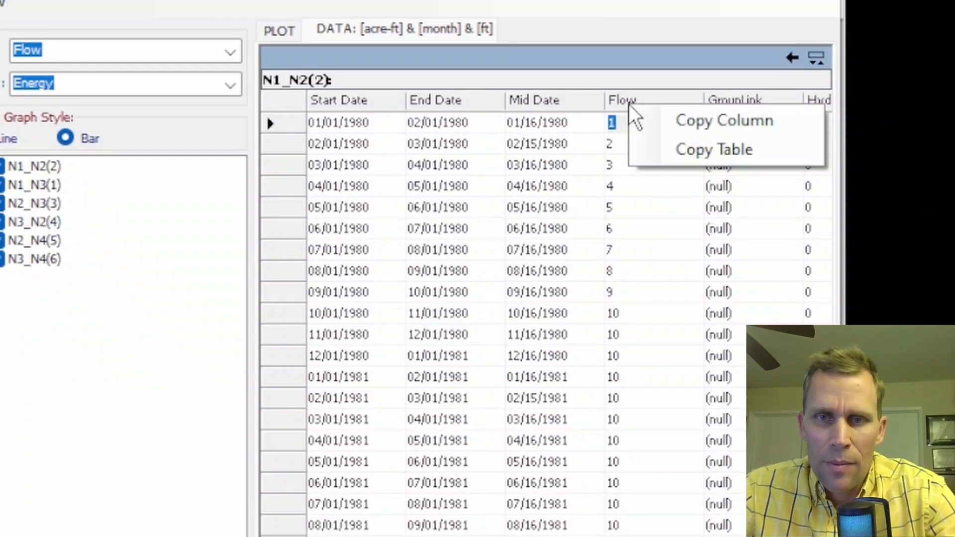
click(673, 123)
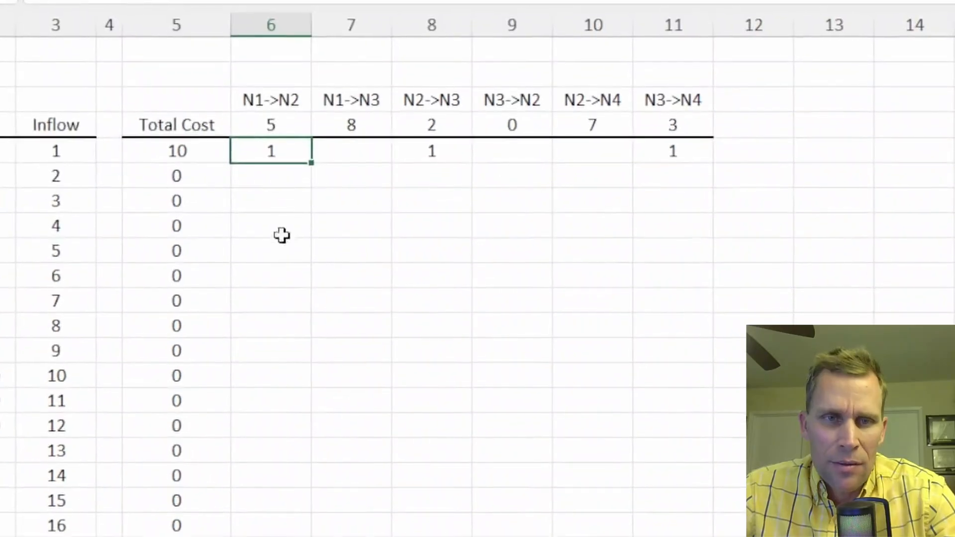
right_click(285, 155)
click(336, 276)
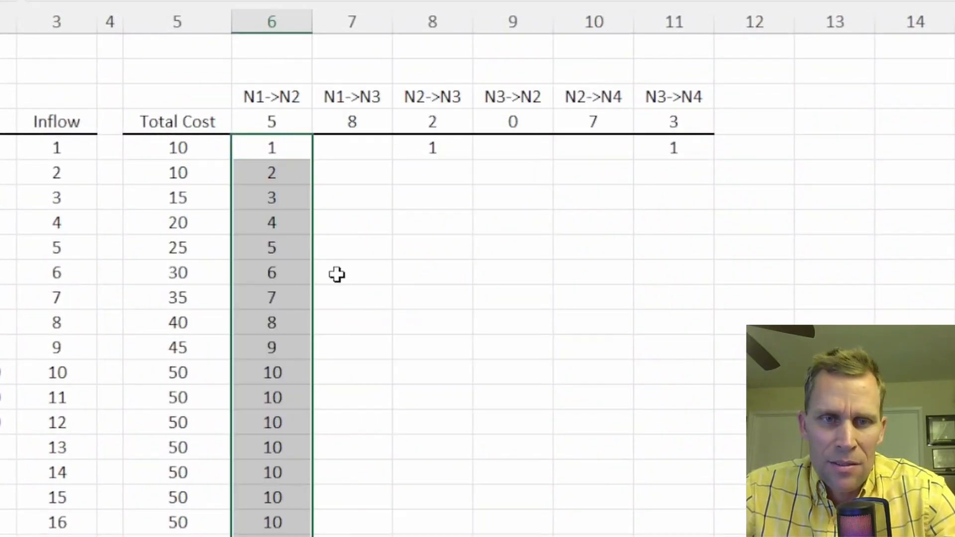
Step: Review the pasted N1->N2 flows, the Total Cost column and the link flow columns still lacking data
drag(271, 157, 272, 536)
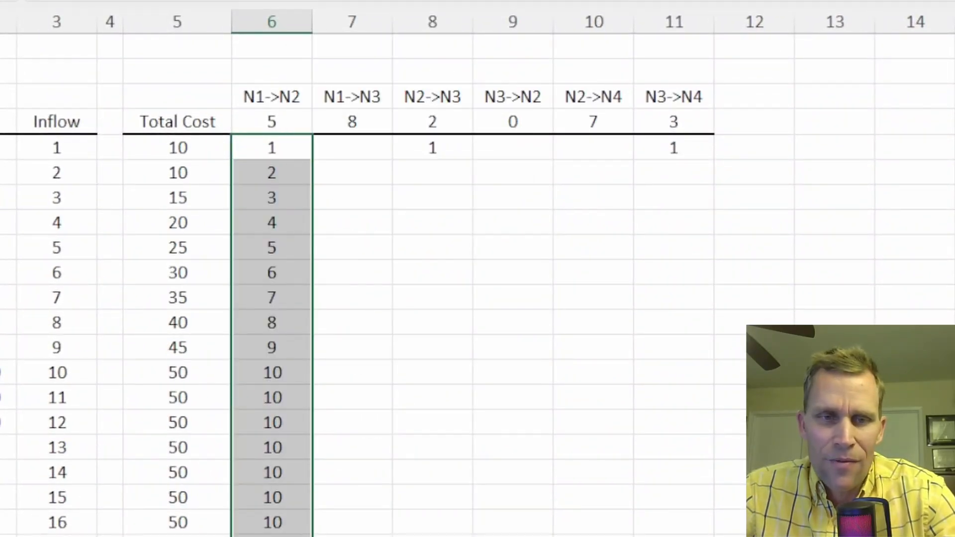
drag(179, 155, 179, 536)
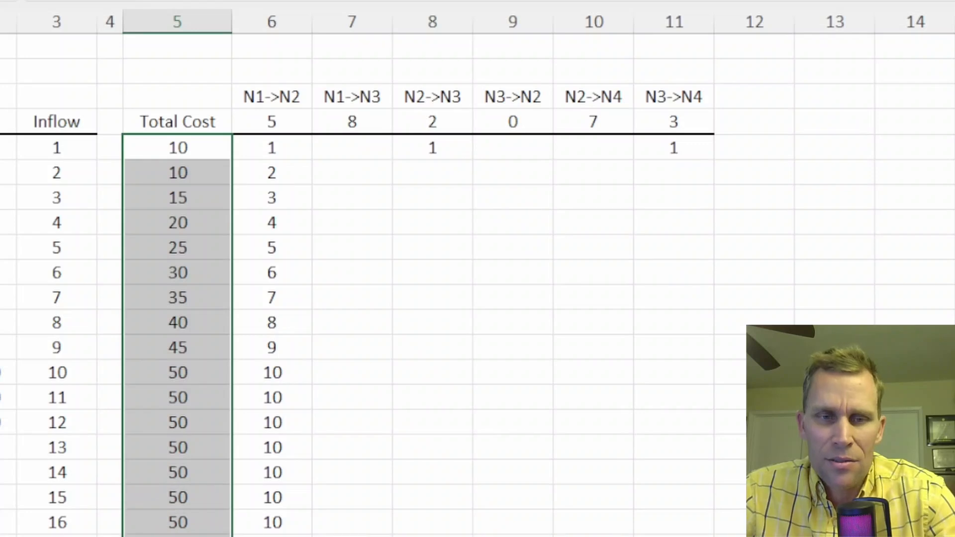
drag(269, 149, 272, 535)
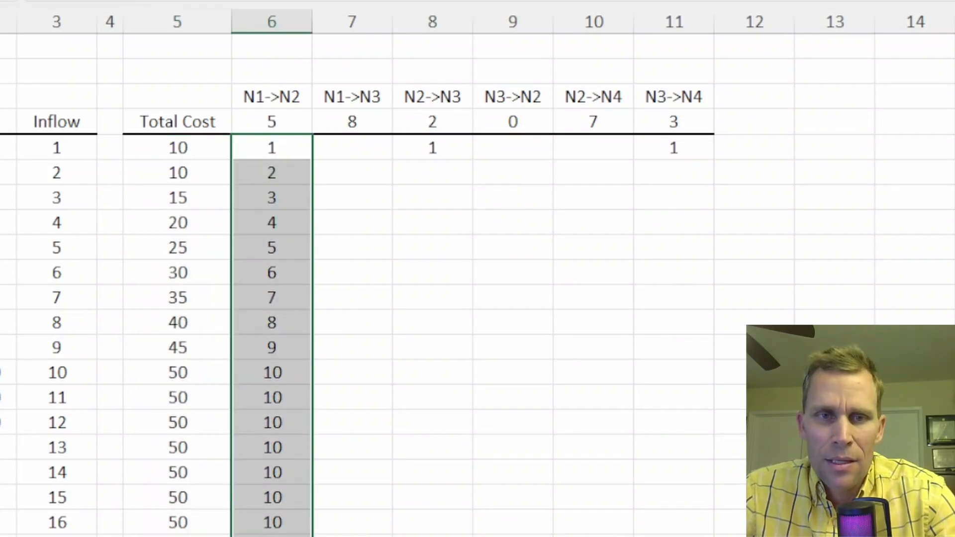
click(355, 153)
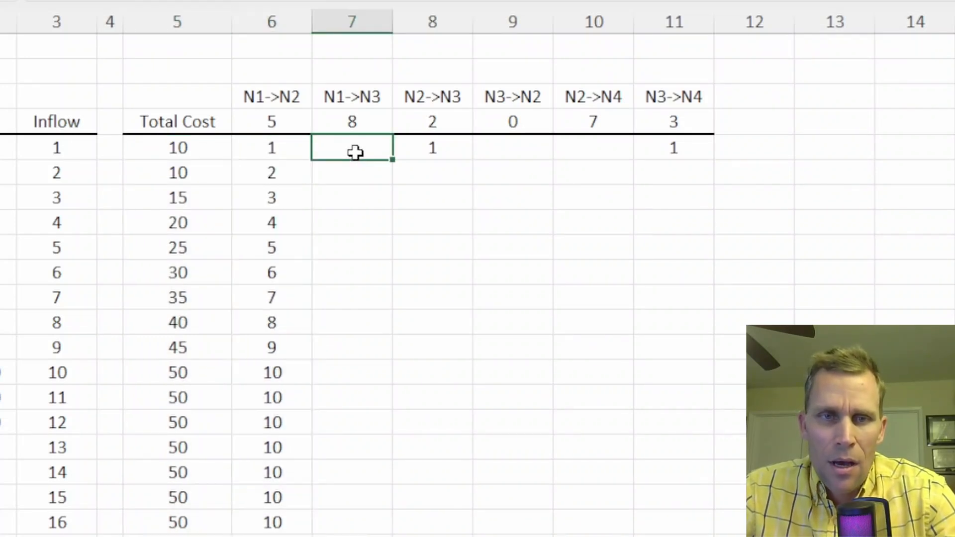
drag(344, 140, 622, 492)
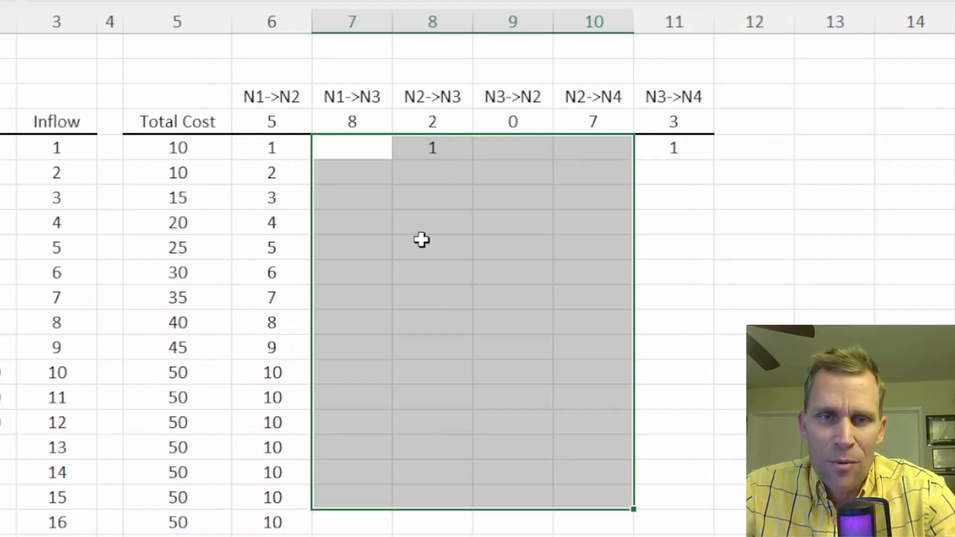
Step: Copy the Flow column of link N1_N3 from the MODSIM output and paste it into the Excel sheet's N1->N3 column
click(367, 152)
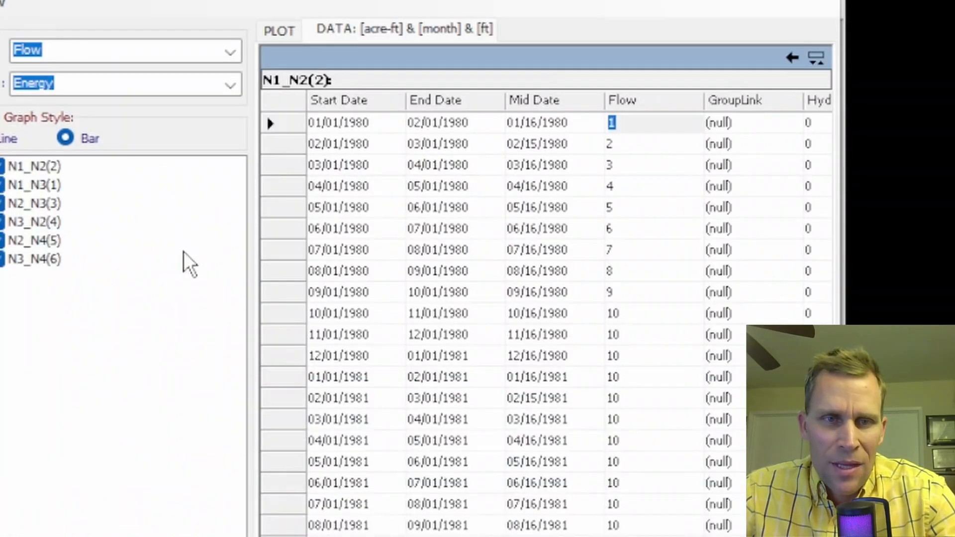
click(791, 58)
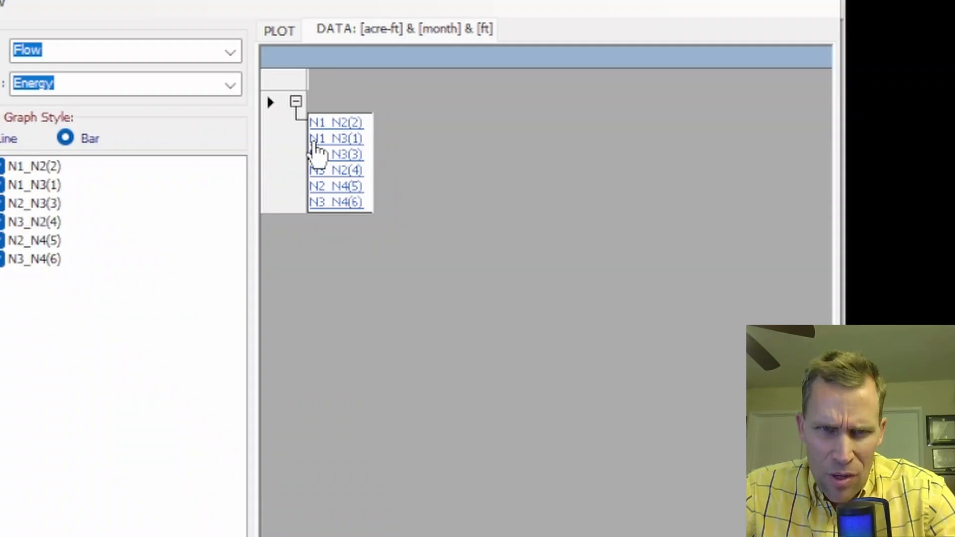
click(313, 140)
right_click(628, 102)
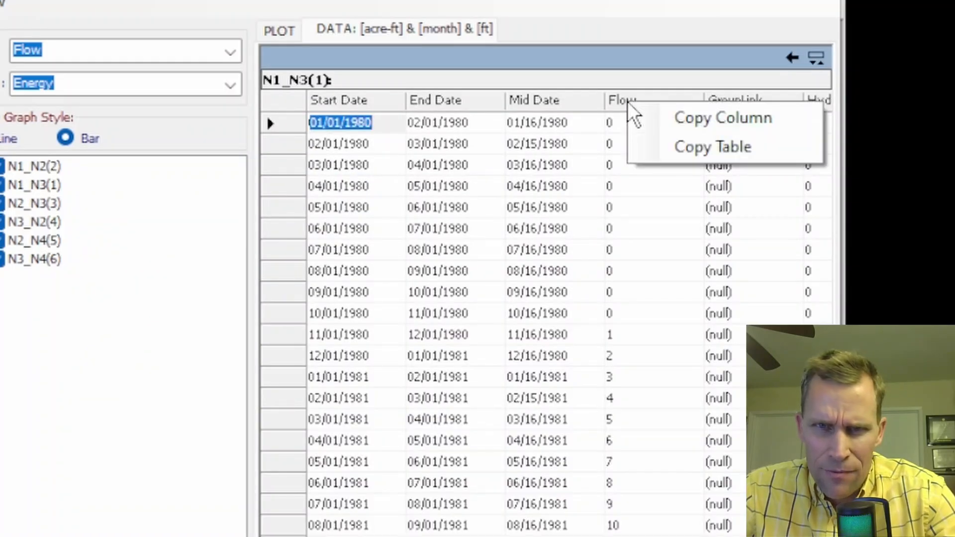
click(669, 119)
key(alt+Tab)
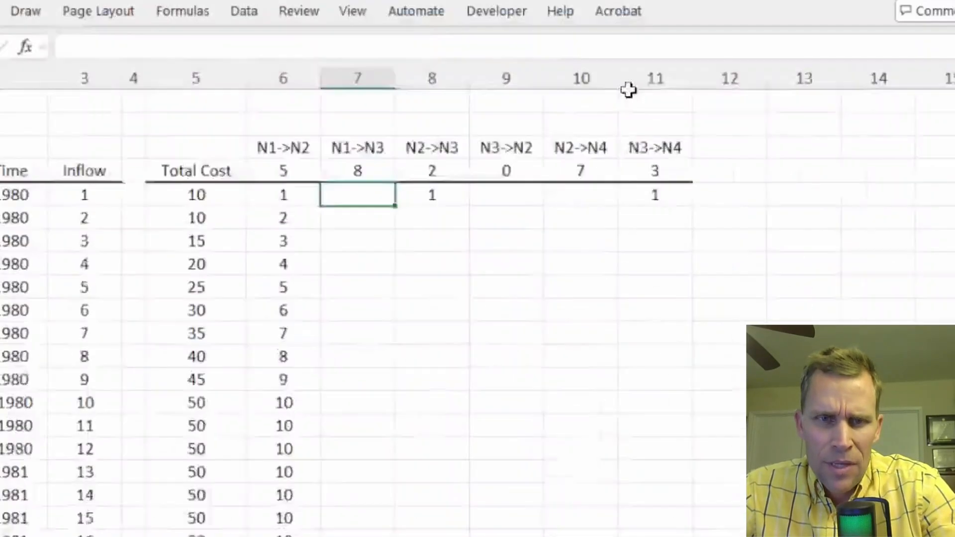
right_click(348, 154)
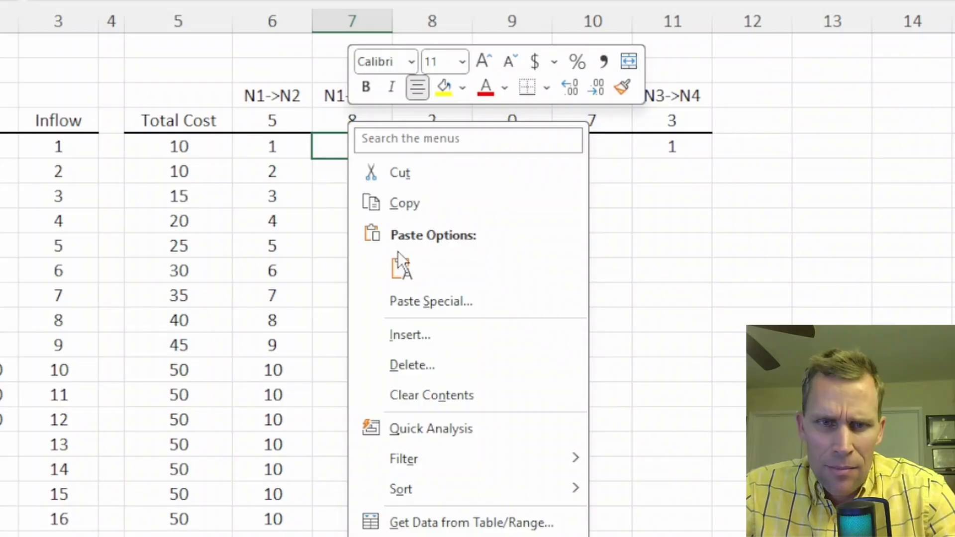
click(399, 265)
Step: Copy the Flow column of link N2_N3 from the MODSIM output and paste it over the Excel sheet's N2->N3 column
key(alt+Tab)
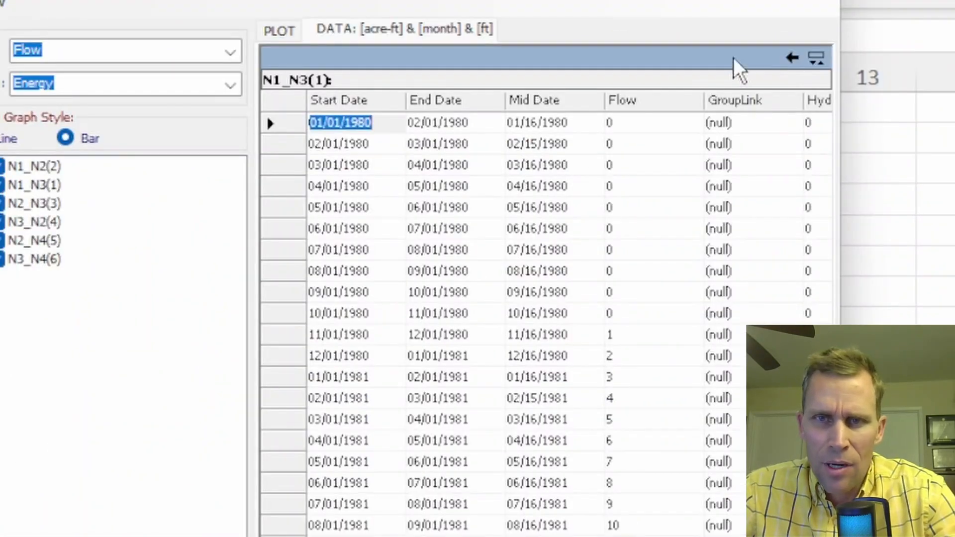
click(791, 58)
click(327, 157)
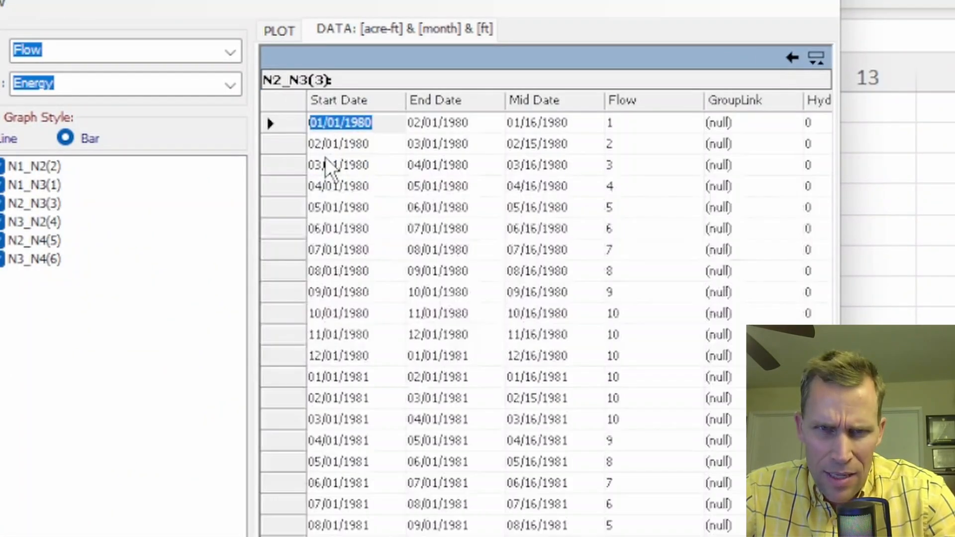
right_click(629, 103)
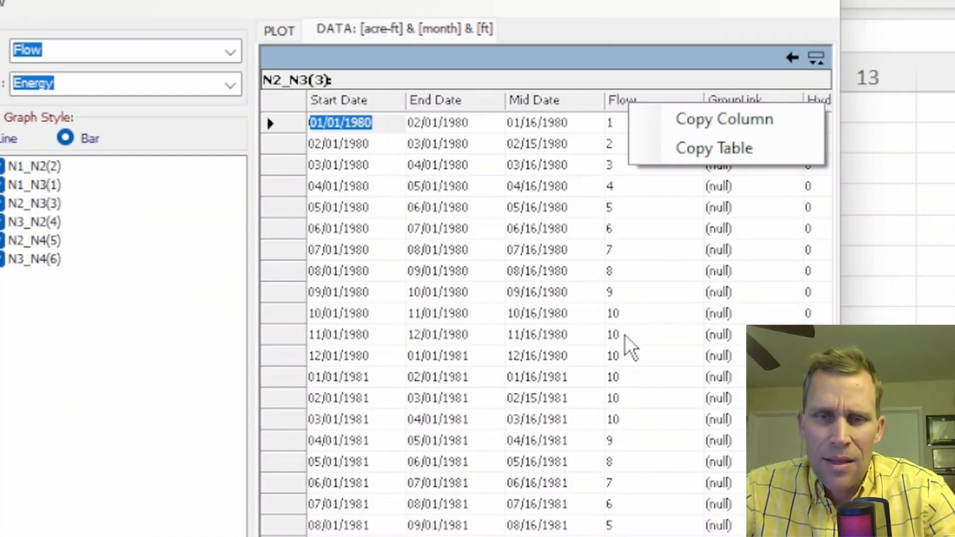
click(658, 128)
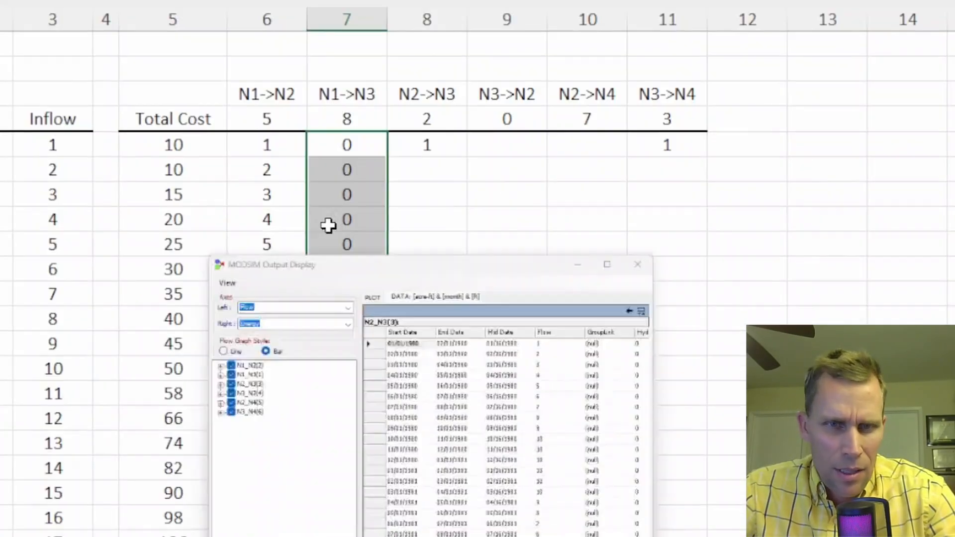
click(450, 142)
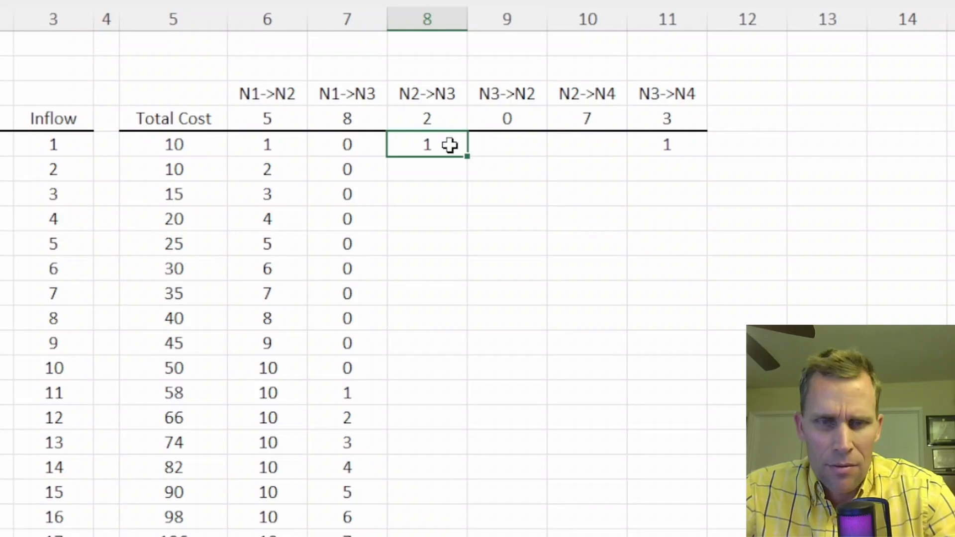
key(ctrl+v)
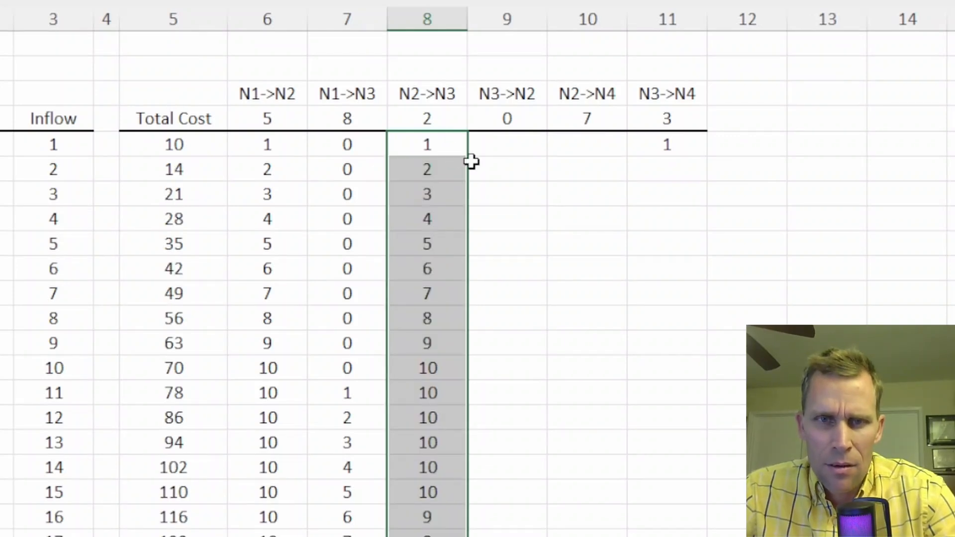
Step: Copy the Flow column of link N3_N2 from the MODSIM output and paste it into the Excel sheet's N3->N2 column
key(alt+Tab)
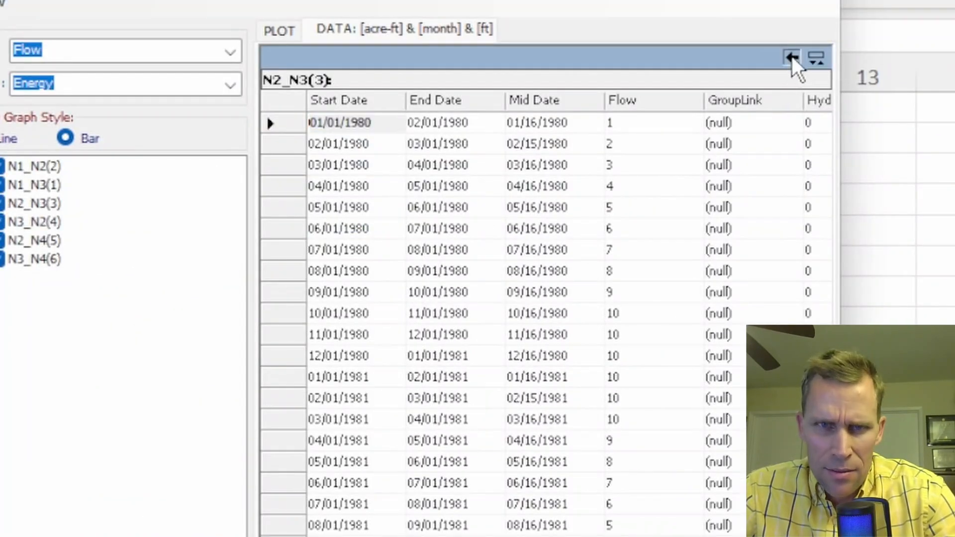
click(792, 58)
click(327, 172)
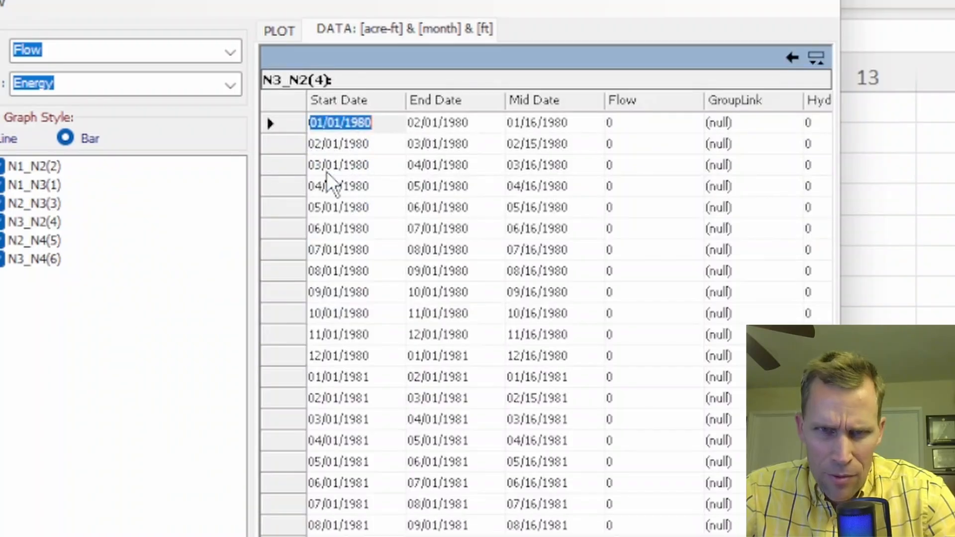
click(622, 125)
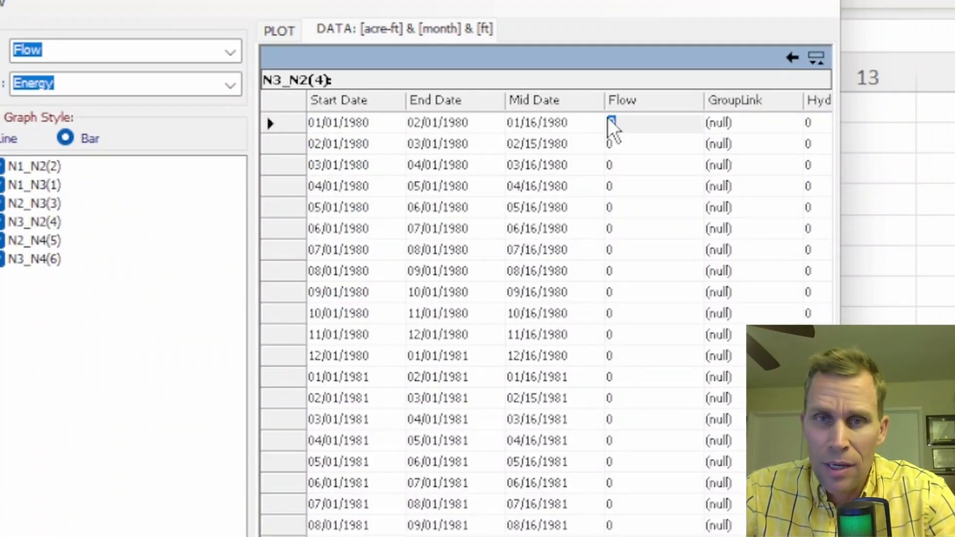
right_click(631, 100)
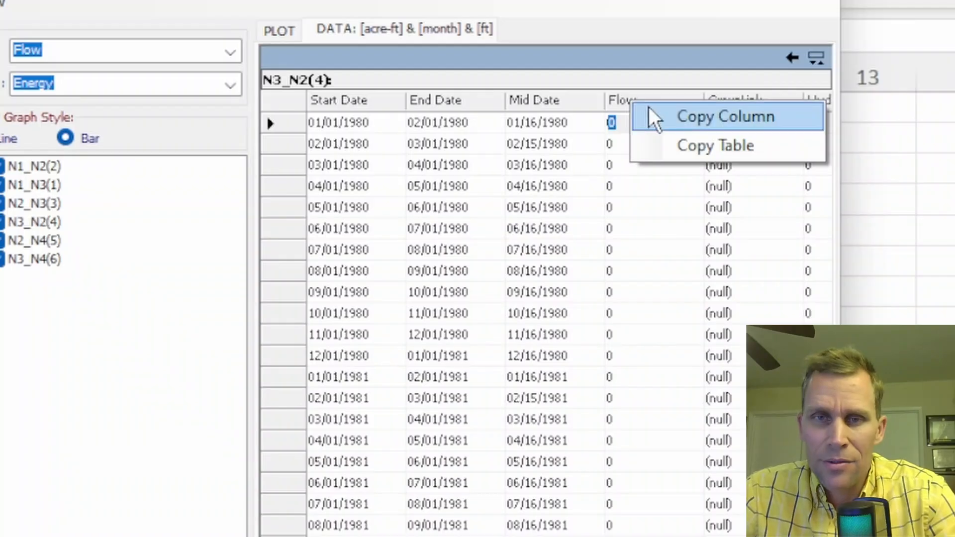
click(693, 118)
key(alt+Tab)
click(496, 154)
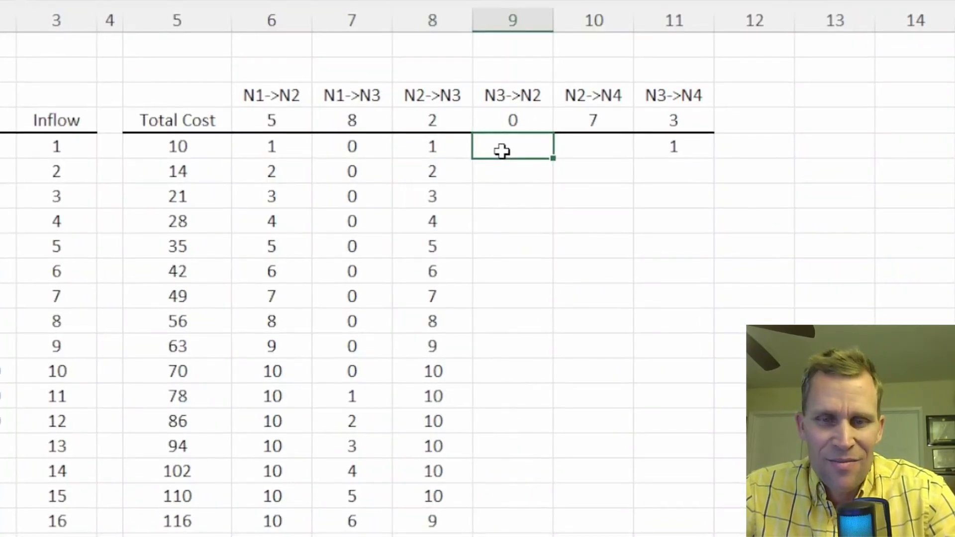
key(ctrl+v)
Step: Copy the Flow column of link N2_N4 from the MODSIM output and paste it into the Excel sheet's N2->N4 column
click(584, 145)
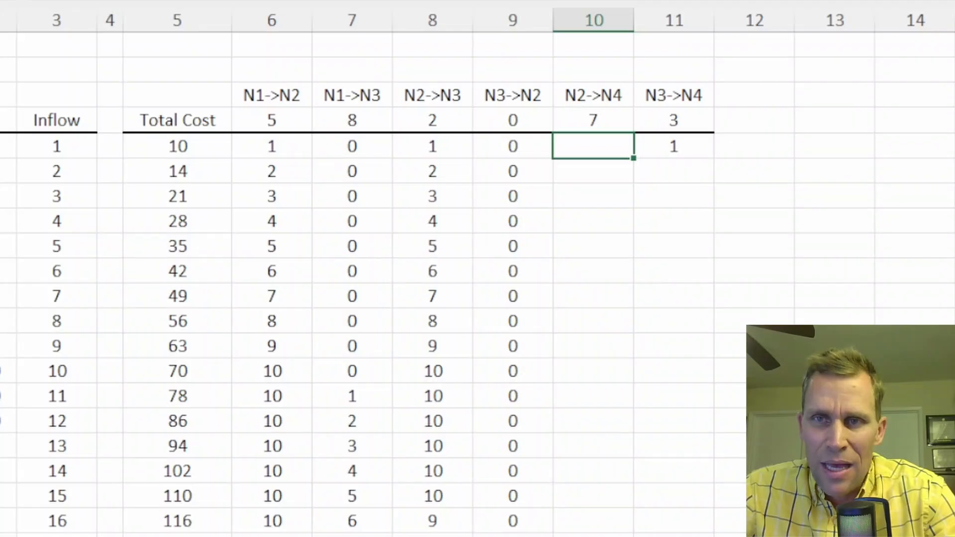
key(alt+Tab)
click(792, 58)
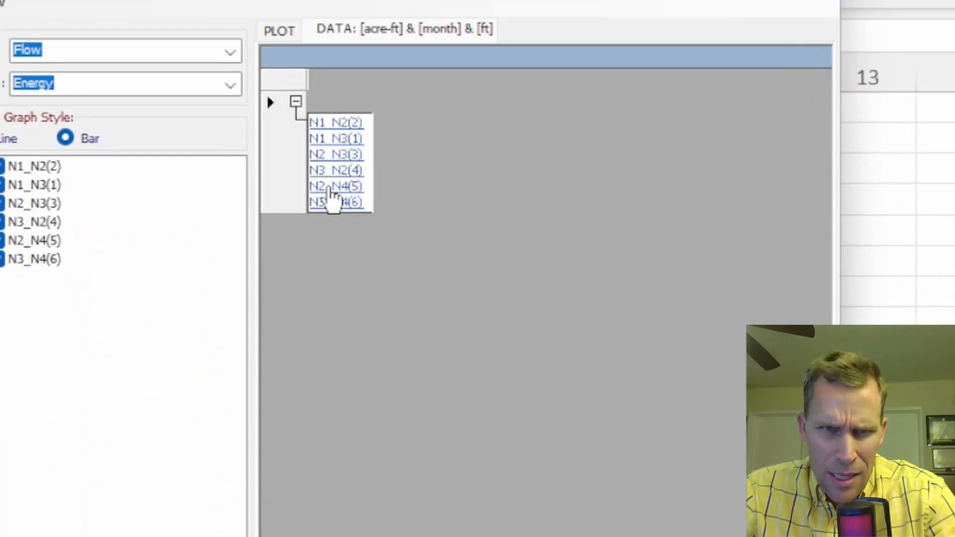
click(330, 198)
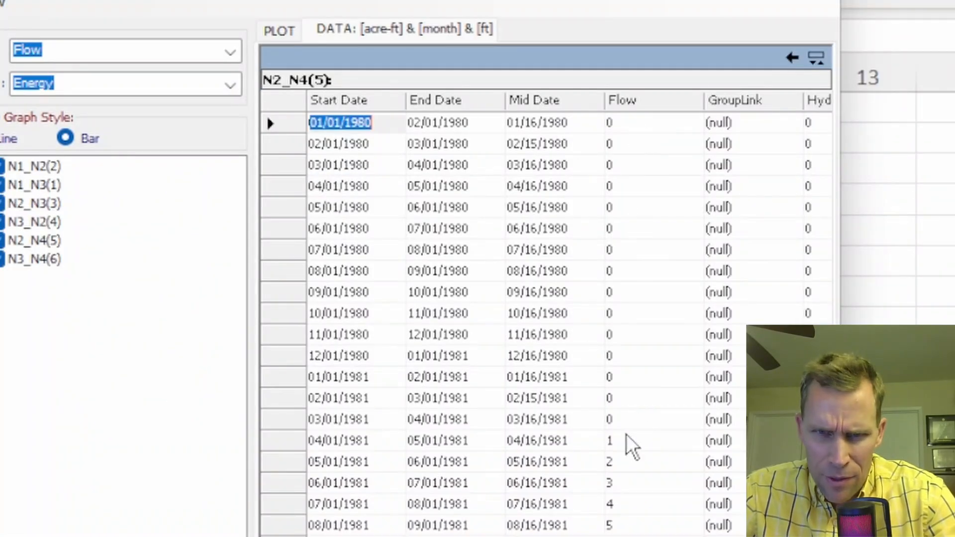
right_click(627, 102)
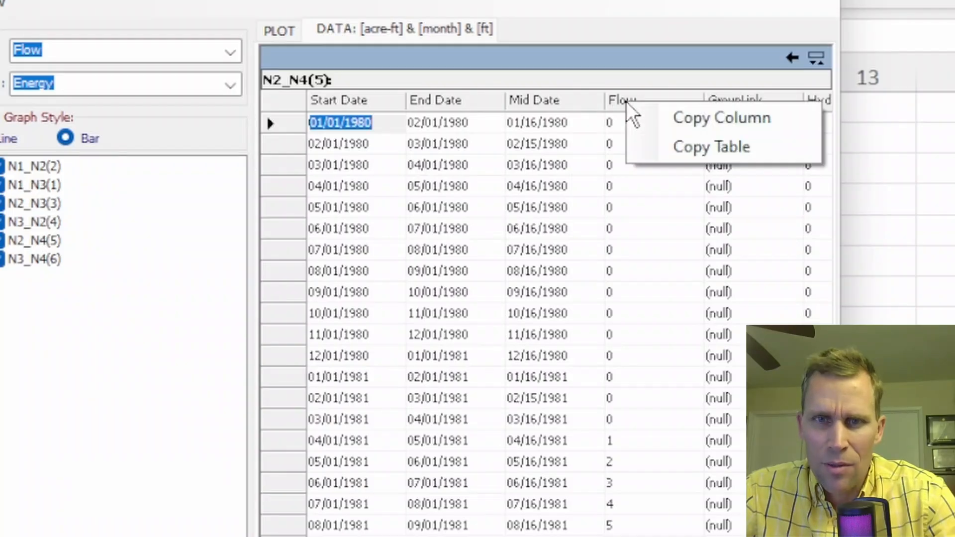
click(687, 119)
key(alt+Tab)
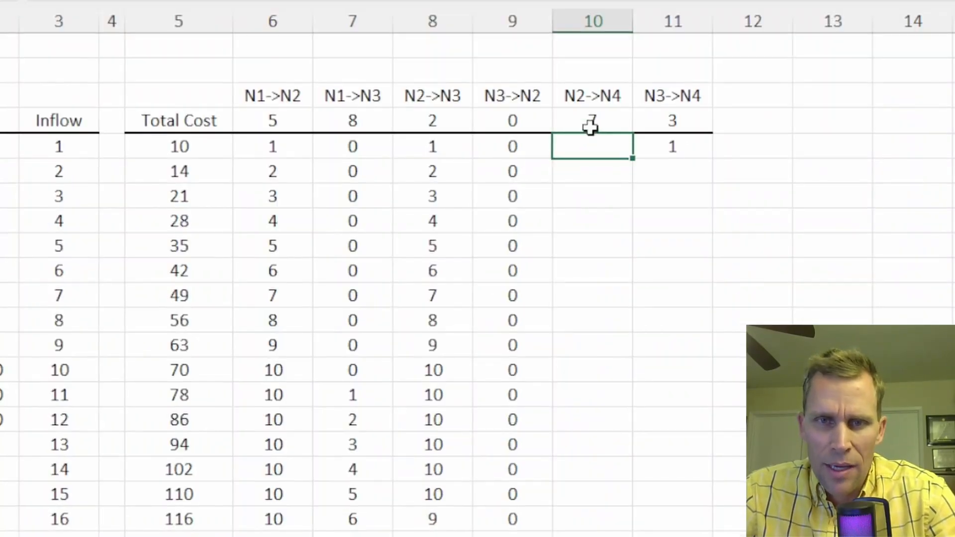
click(597, 145)
key(ctrl+v)
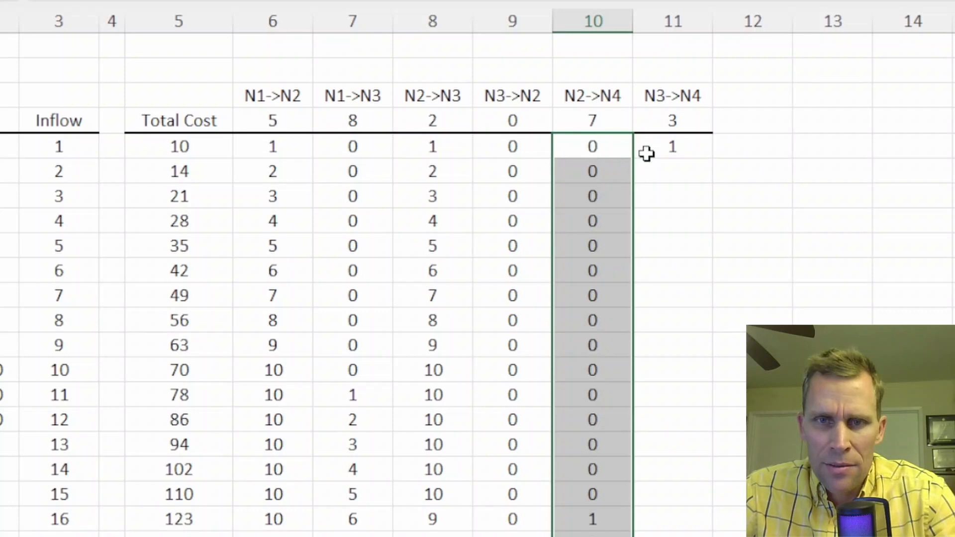
Step: Copy the Flow column of link N3_N4 from the MODSIM output and paste it over the Excel sheet's N3->N4 column
click(655, 147)
key(alt+Tab)
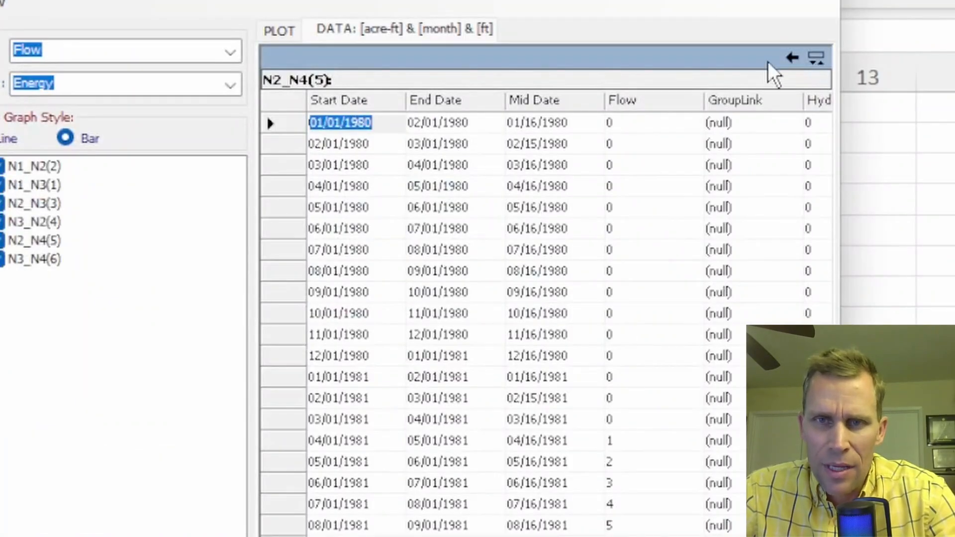
click(792, 57)
click(338, 203)
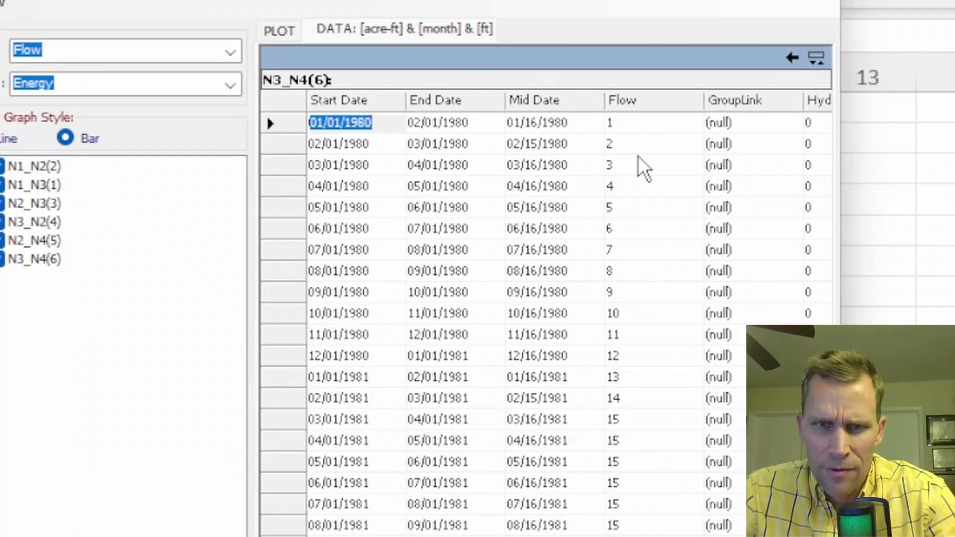
right_click(626, 106)
click(673, 125)
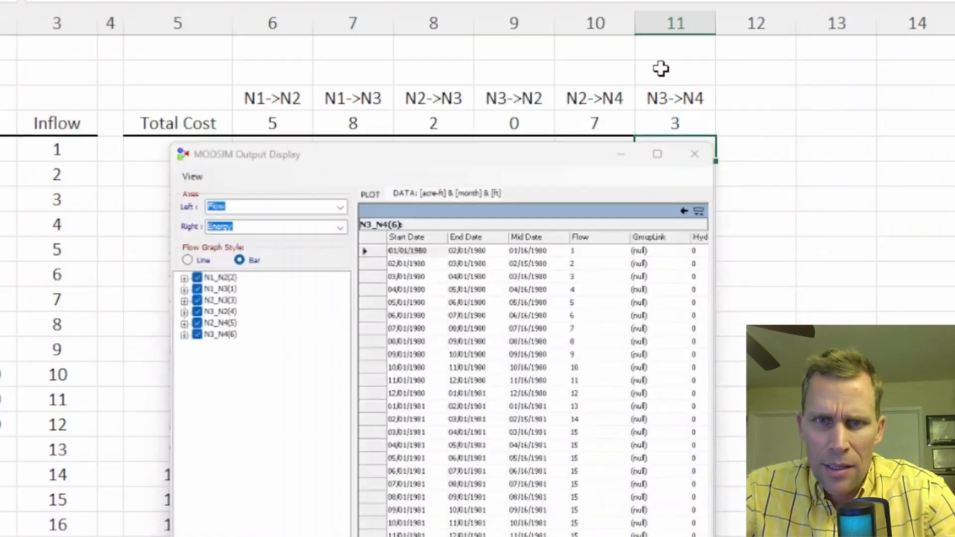
click(668, 145)
key(ctrl+v)
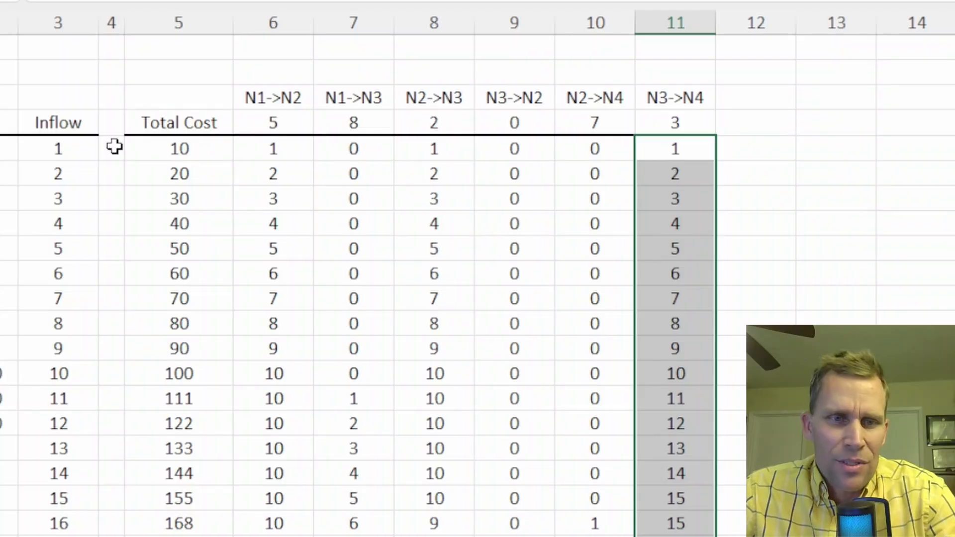
Step: Examine the full Inflow series and the Total Cost values of the first ten months
click(49, 145)
drag(51, 144, 71, 369)
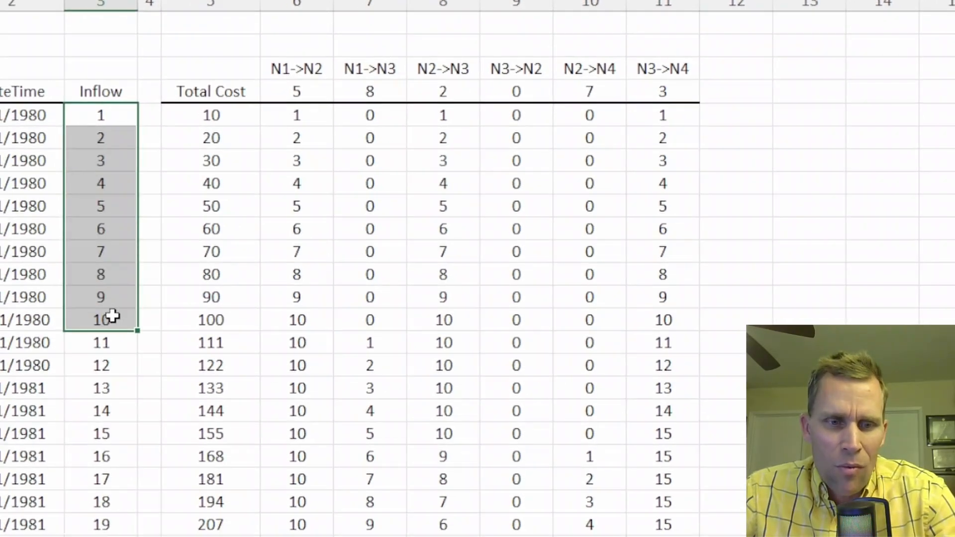
drag(112, 317, 121, 536)
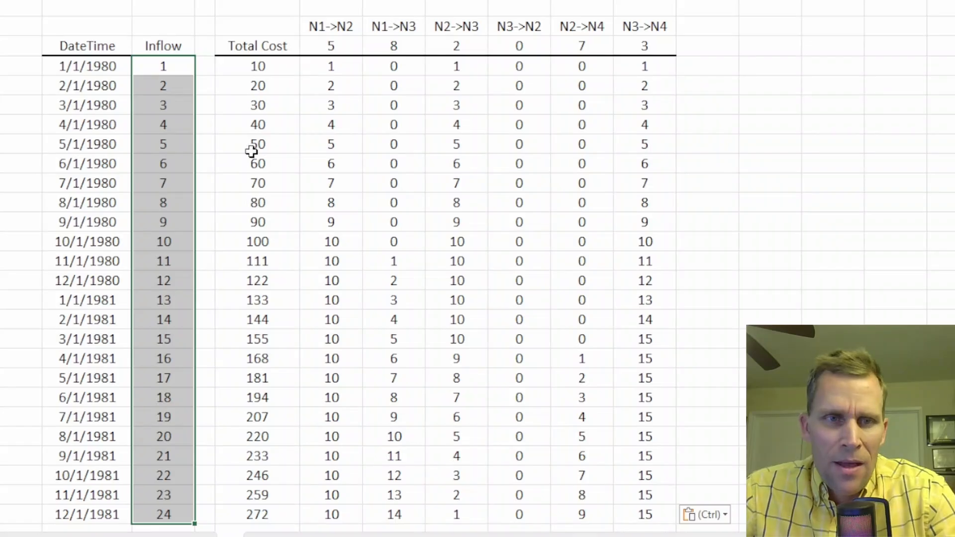
click(269, 69)
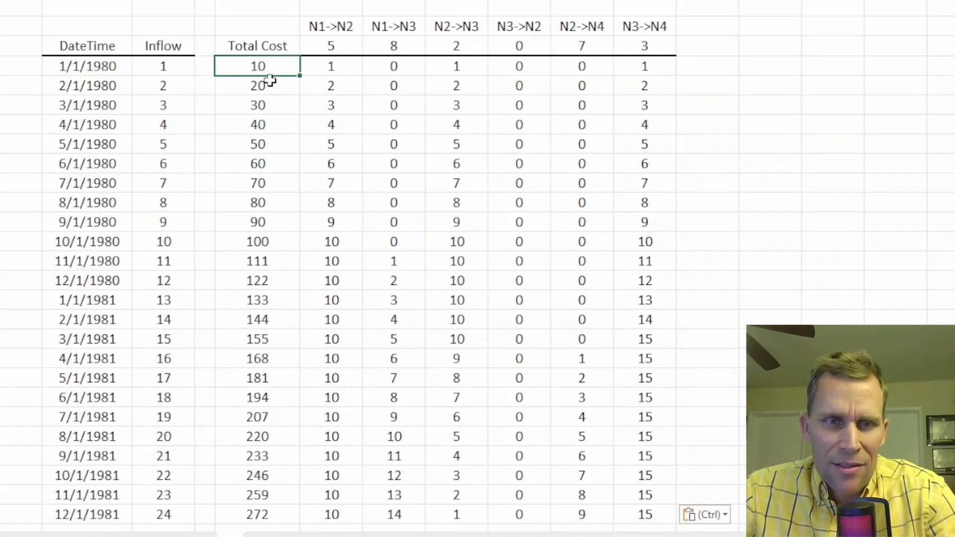
drag(269, 81, 262, 240)
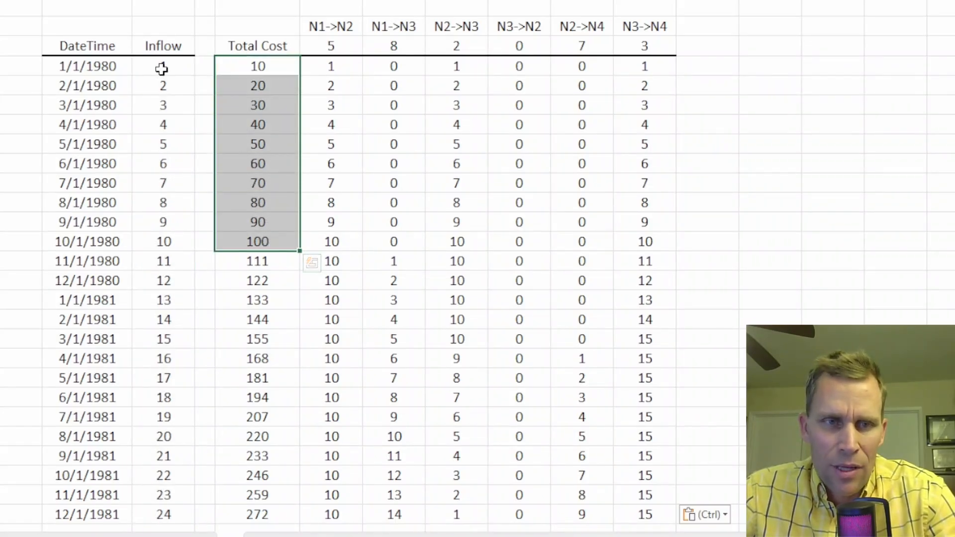
Step: Insert a markers-only scatter chart of Total Cost against Inflow covering all months from 1/1/1980 to 12/1/1981
drag(161, 68, 161, 515)
drag(247, 64, 257, 515)
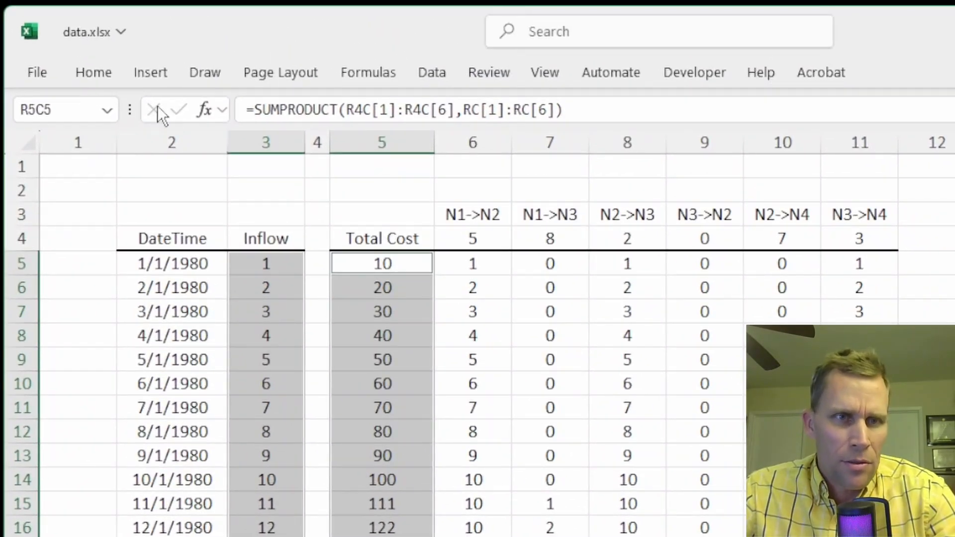
click(152, 74)
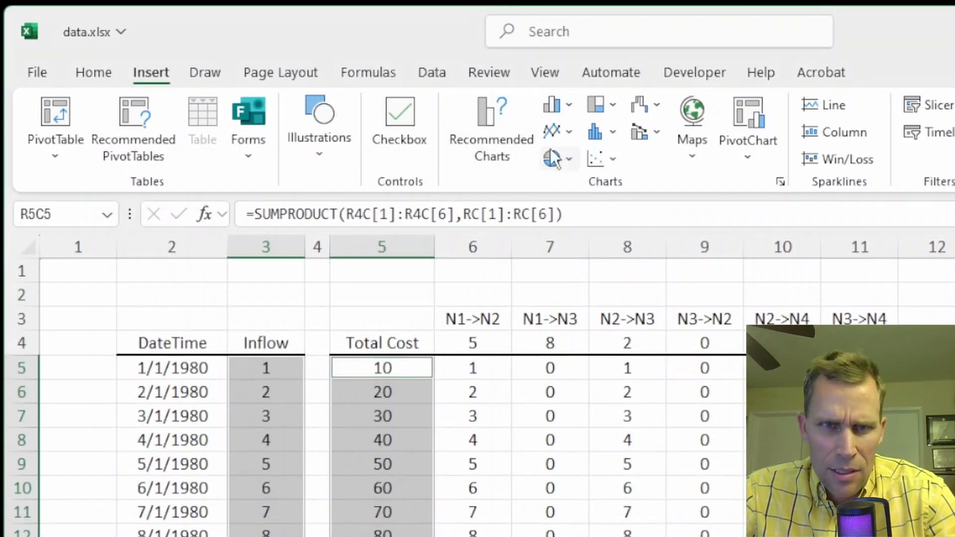
click(613, 159)
click(613, 230)
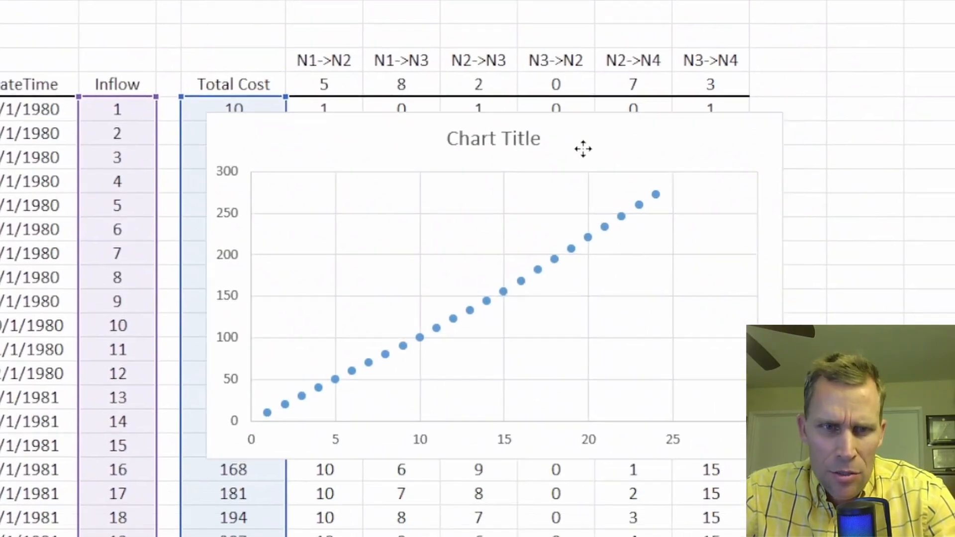
Step: Move the scatter chart clear of the Total Cost column to examine its slope, and delete the chart
drag(583, 148, 647, 103)
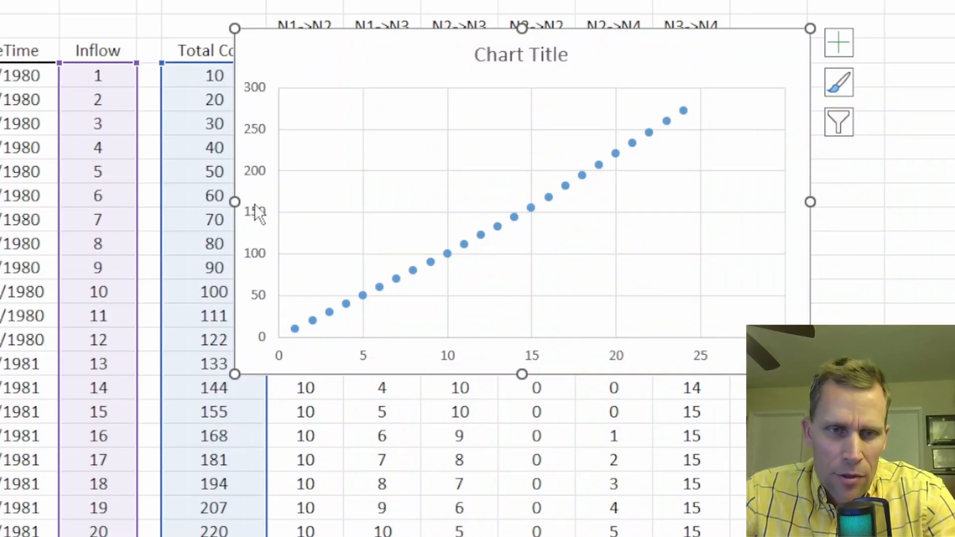
drag(331, 54, 397, 62)
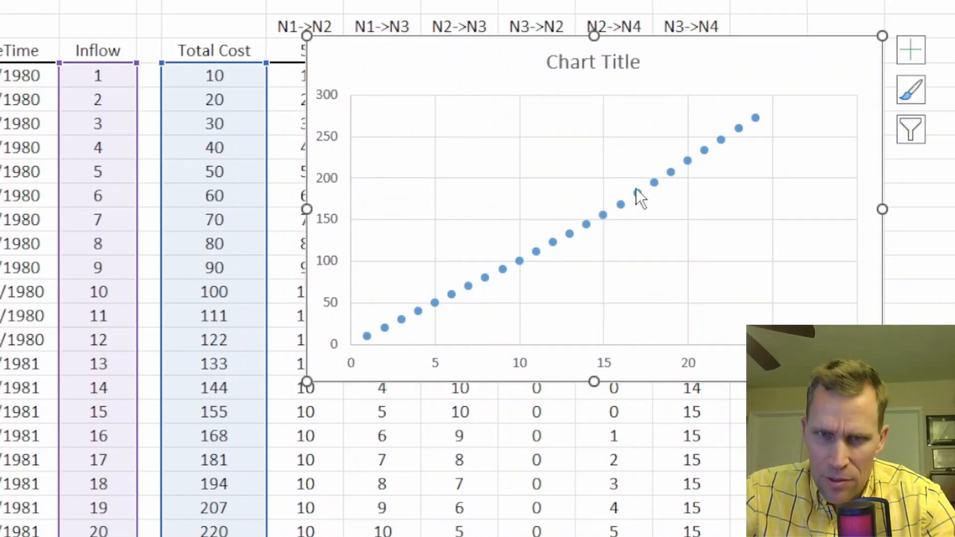
drag(759, 62, 808, 72)
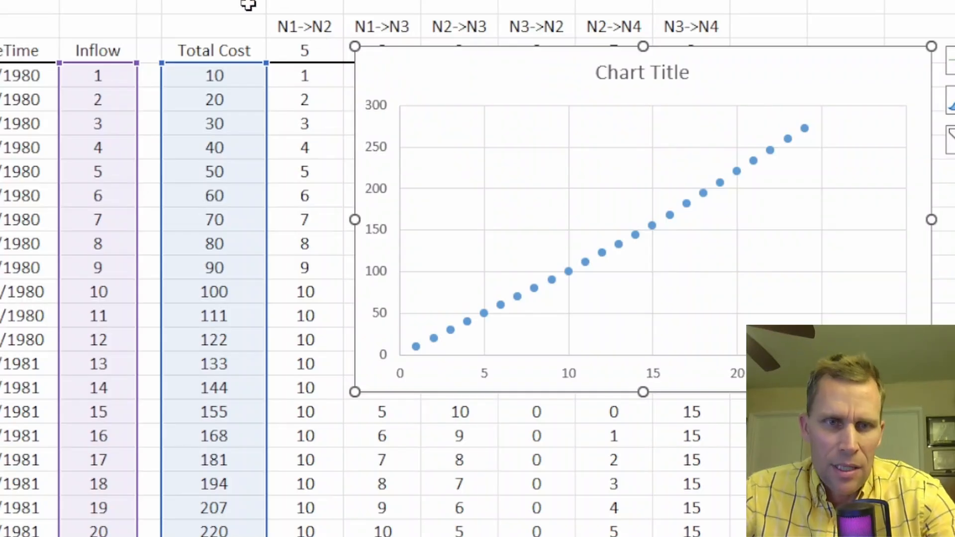
key(Delete)
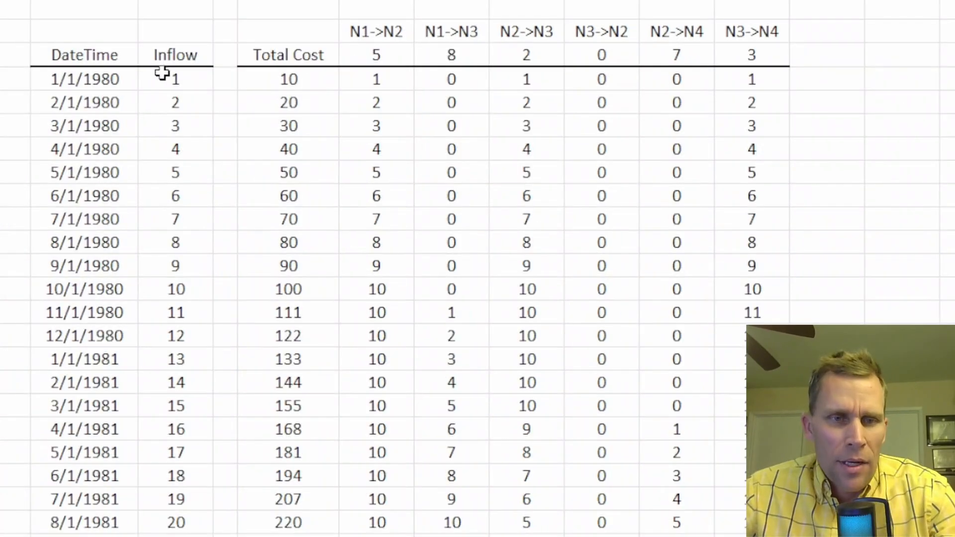
Step: Compare how Total Cost rises with Inflow over the ranges 1 to 10, 10 to 15 and 15 to 24
drag(82, 71, 169, 198)
drag(244, 198, 289, 296)
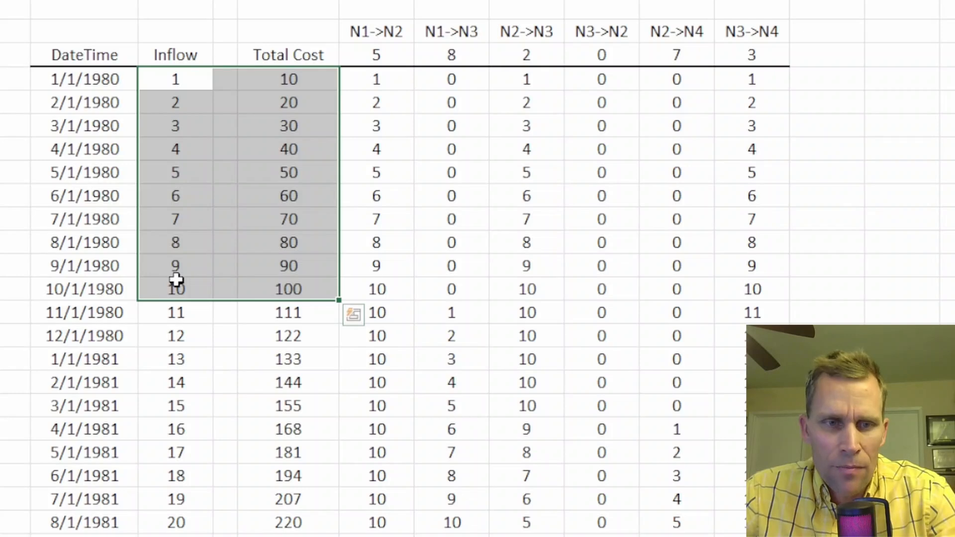
drag(168, 293, 264, 403)
click(178, 409)
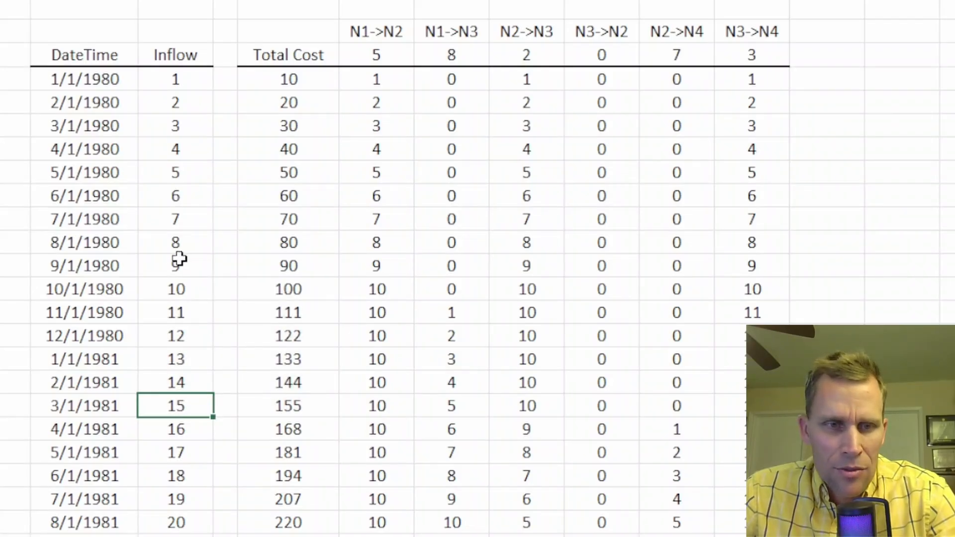
drag(174, 287, 282, 287)
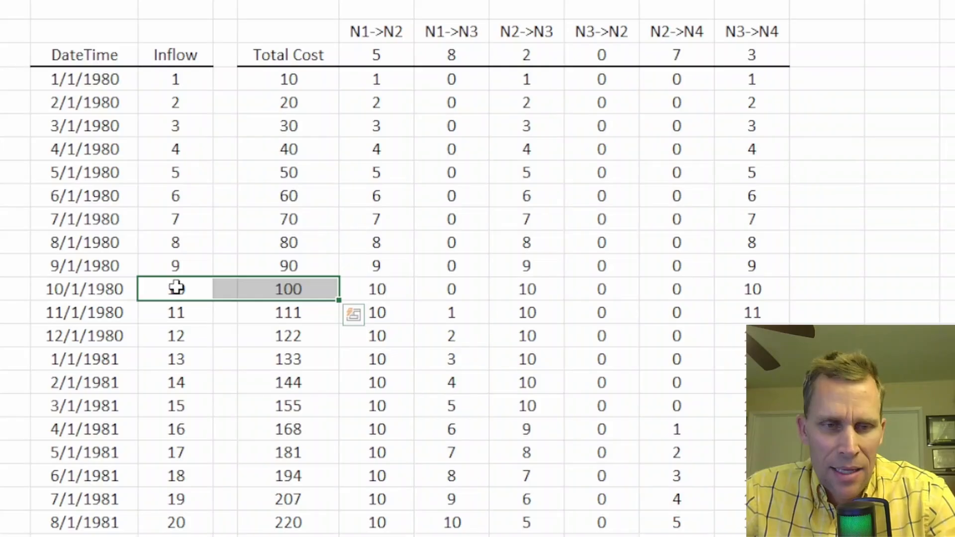
drag(181, 406, 281, 404)
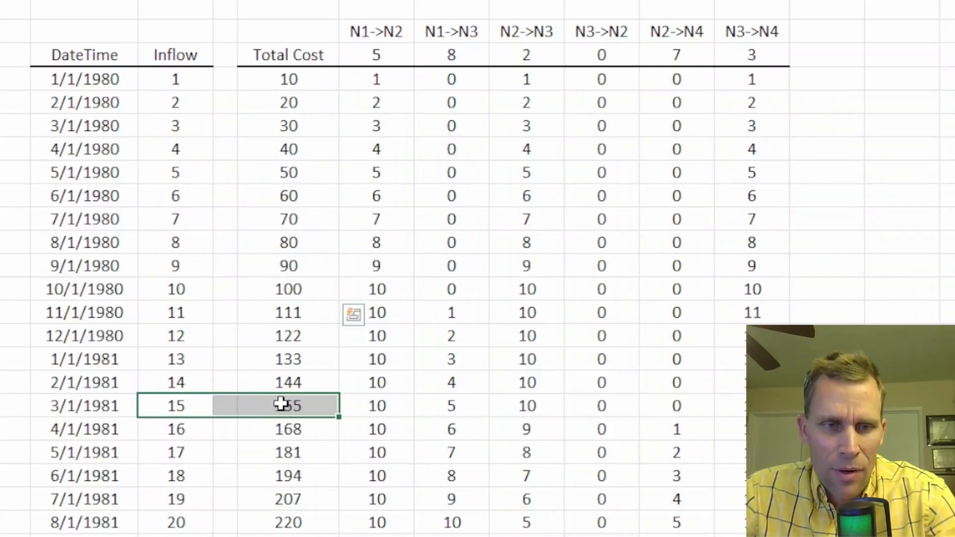
scroll(282, 404, down, 2)
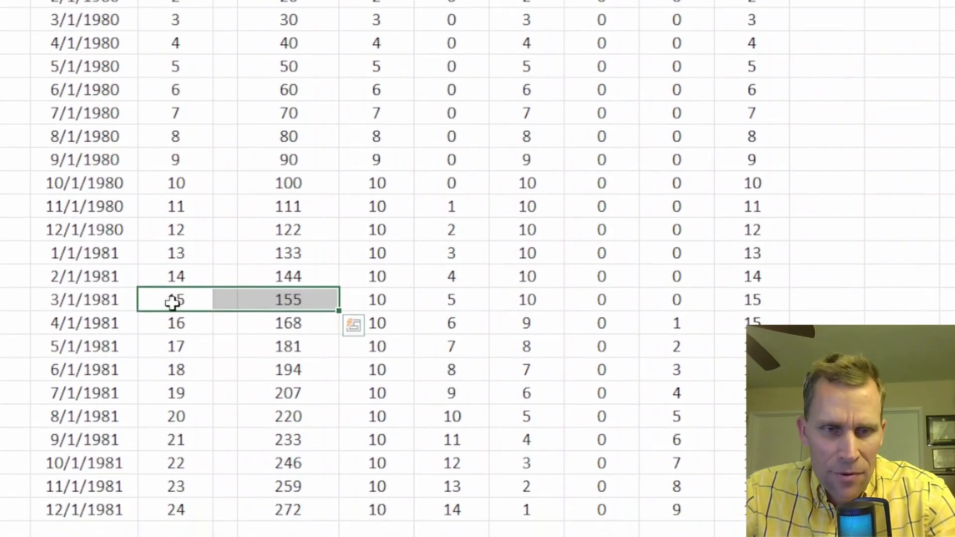
drag(172, 302, 304, 495)
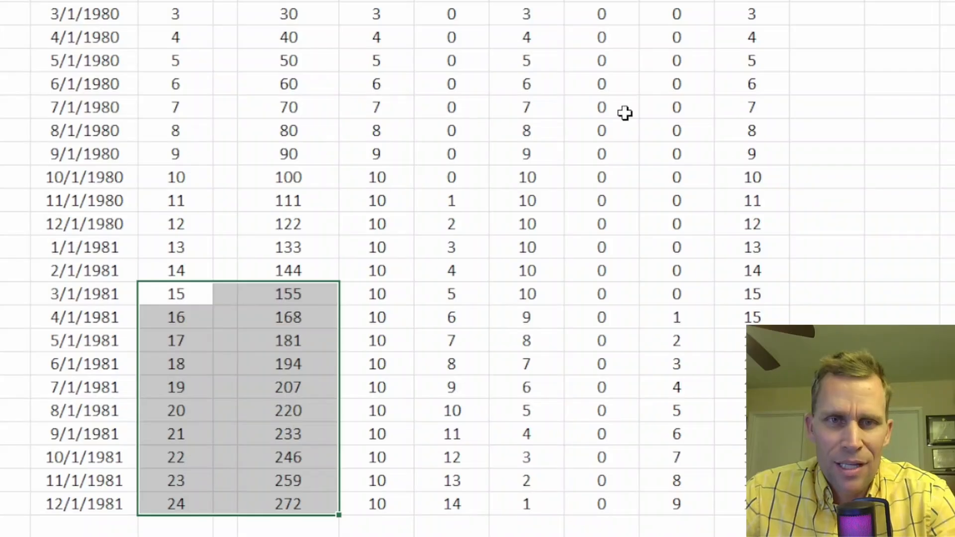
Step: Review the flows of all six links, focusing on the N2->N3 flows from 2/1/1981 onward
scroll(607, 121, up, 2)
scroll(155, 63, up, 1)
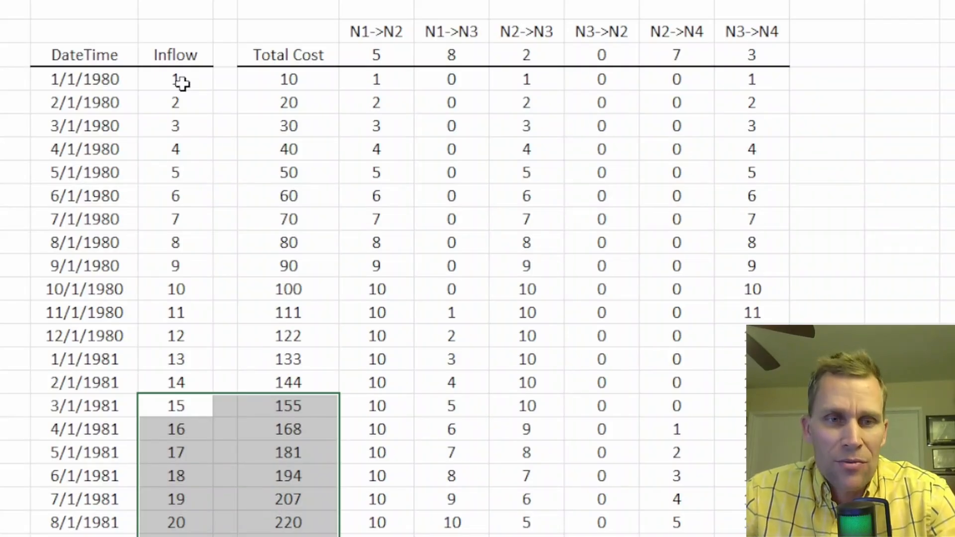
drag(376, 82, 771, 498)
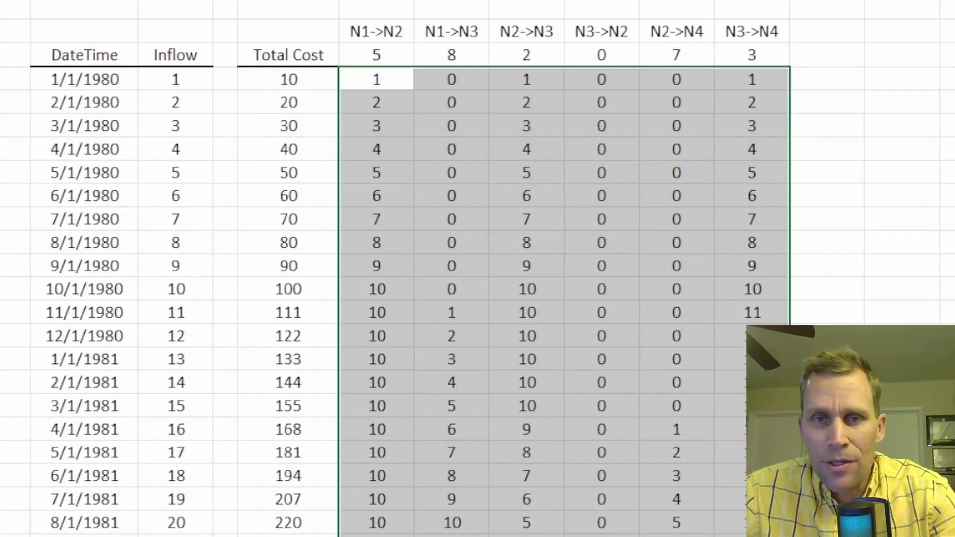
drag(527, 381, 527, 535)
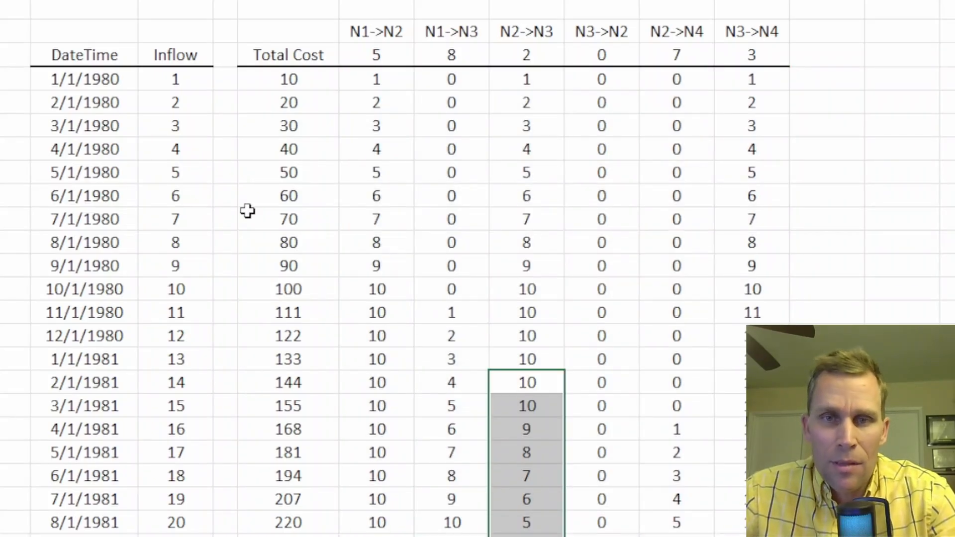
Step: Switch to MODSIM, nudge the Sink node so it sits directly below N4, and turn off Graphing Mode
click(154, 77)
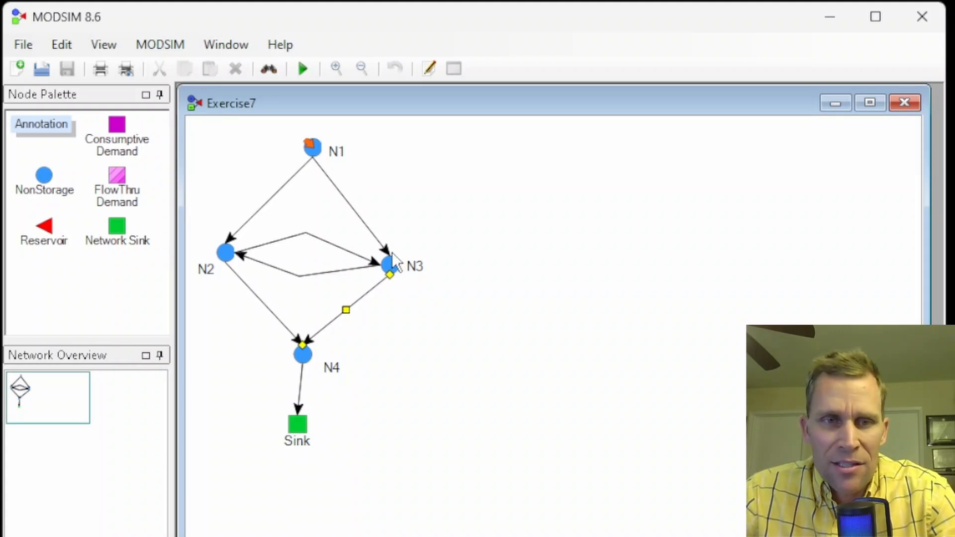
click(303, 427)
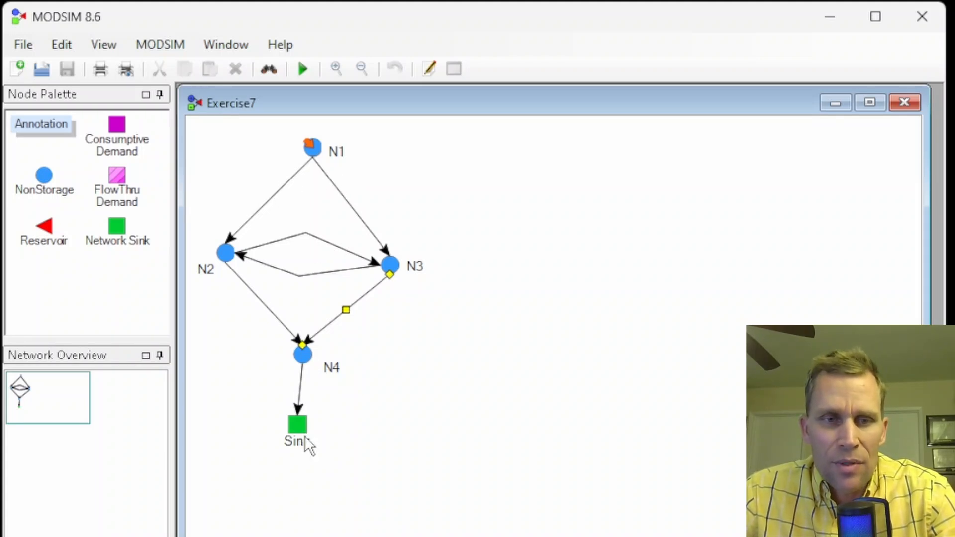
drag(301, 423, 304, 423)
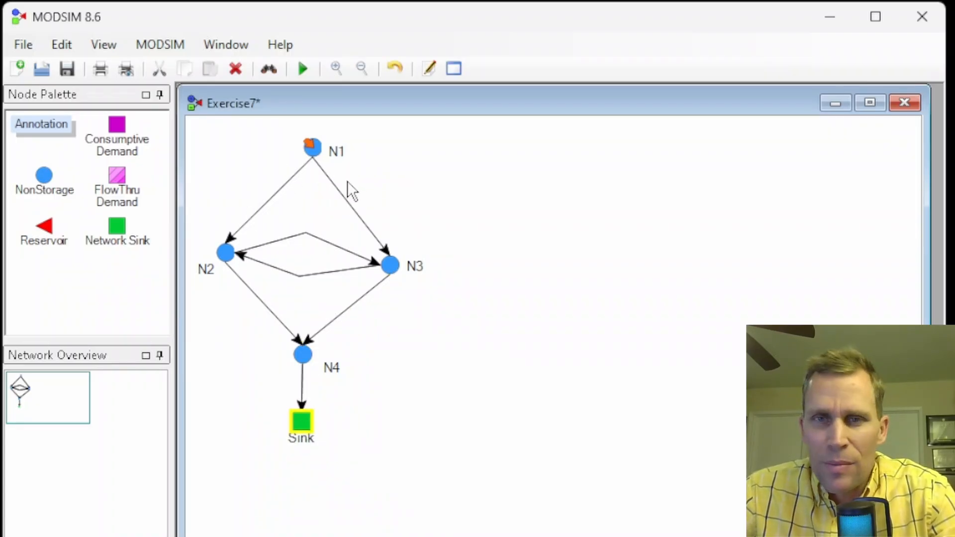
click(169, 49)
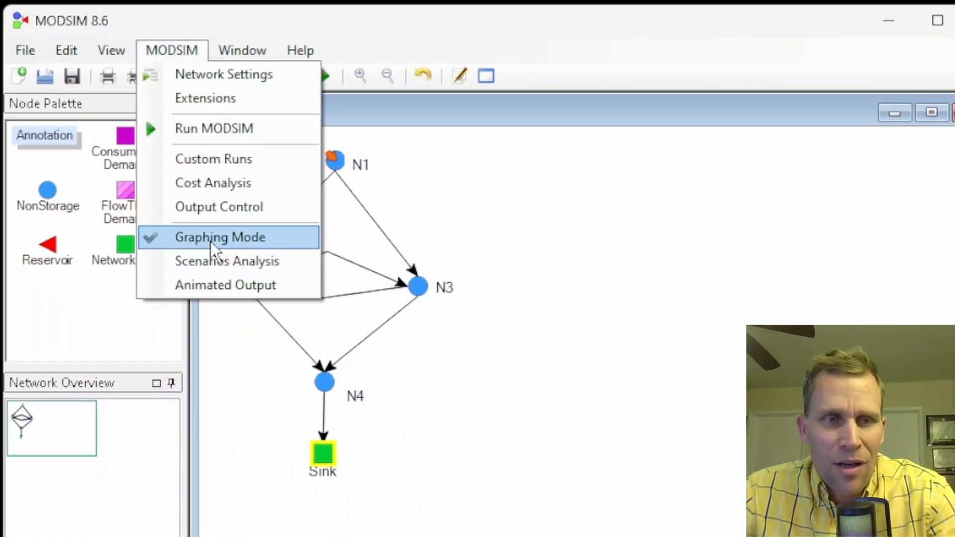
click(210, 241)
Step: Open the Animated Output settings, set the display speed to Faster, and enable link output by % Full
click(164, 54)
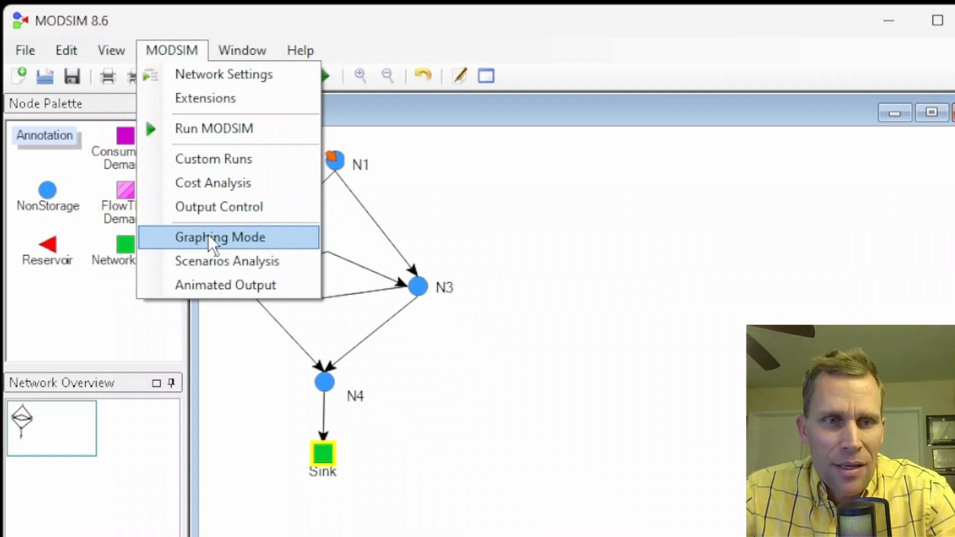
click(223, 286)
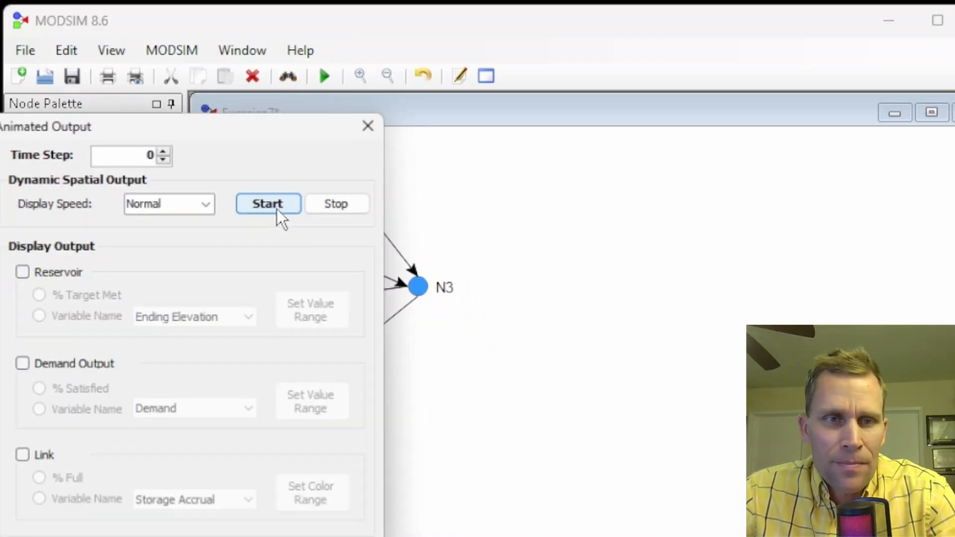
drag(242, 128, 389, 117)
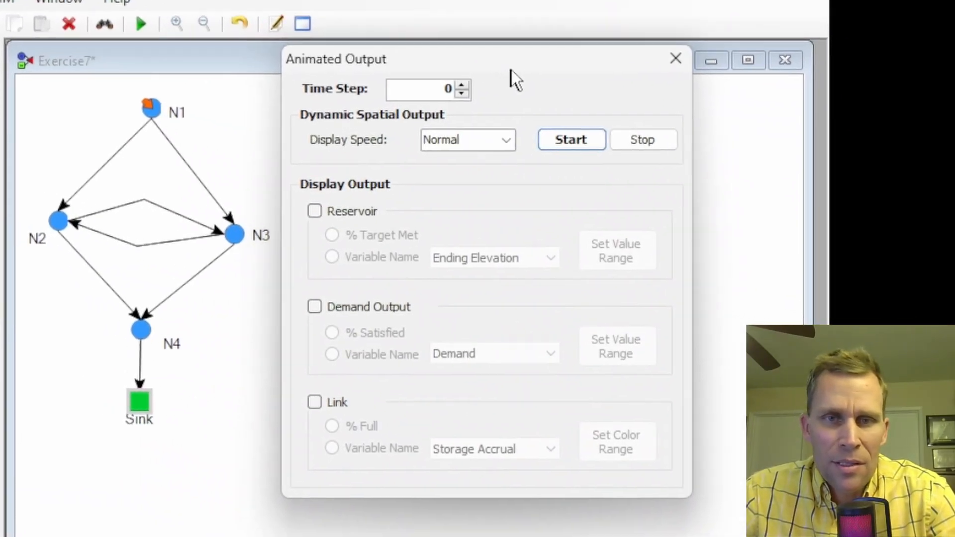
click(575, 164)
click(533, 193)
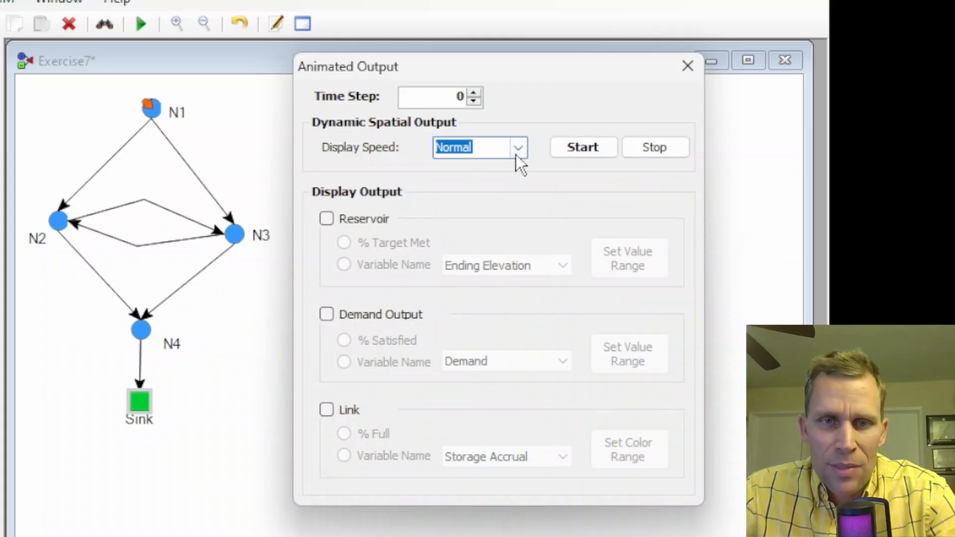
click(515, 154)
click(472, 195)
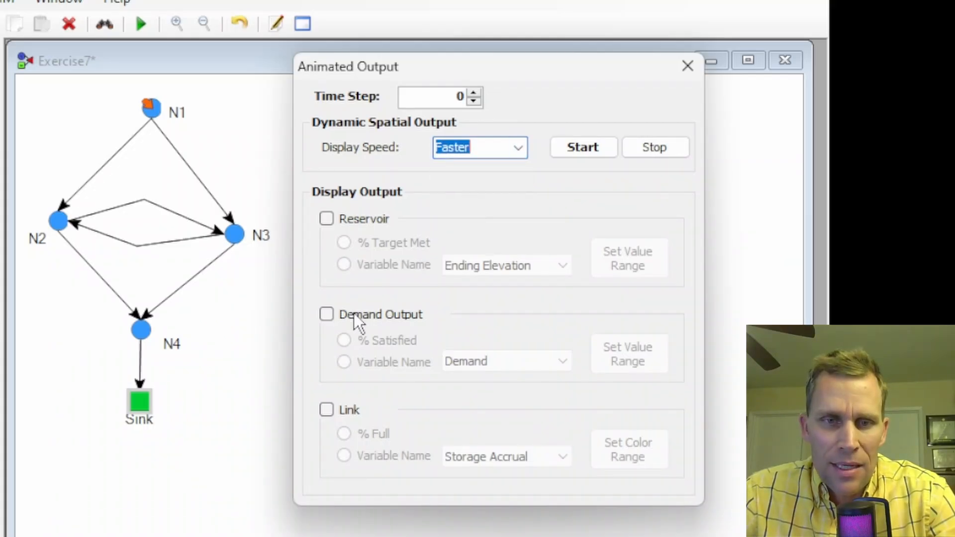
click(327, 410)
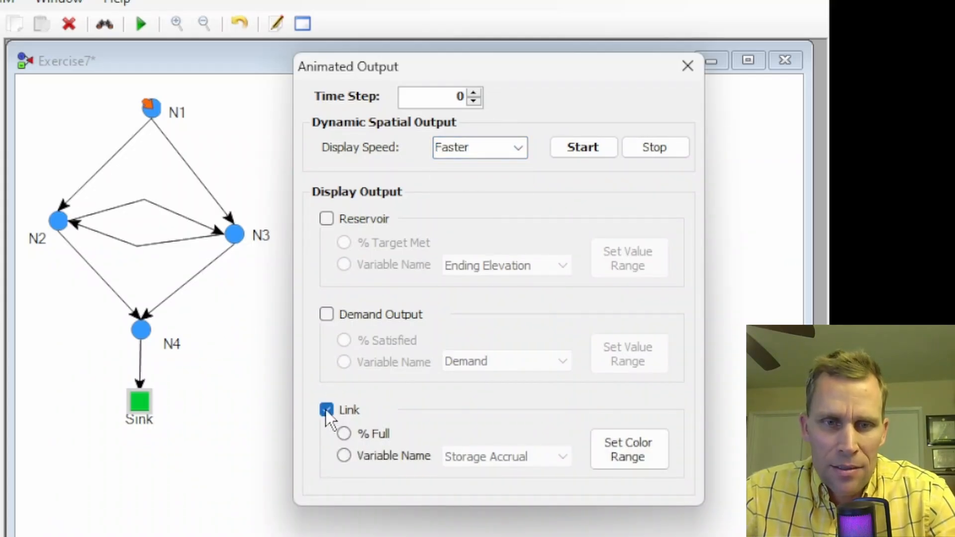
click(343, 437)
Step: Define the link color range from Blue to Red with 10 classes
click(642, 453)
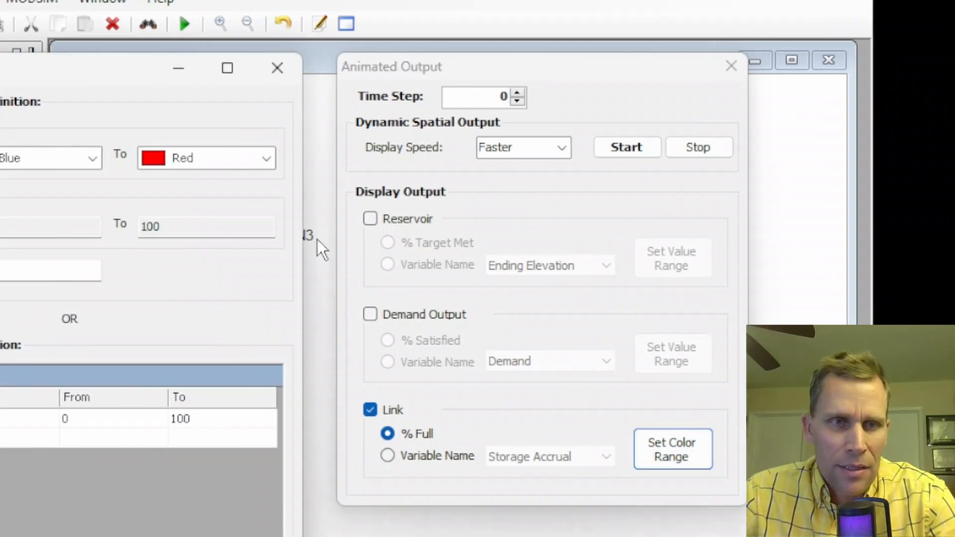
drag(127, 79, 215, 50)
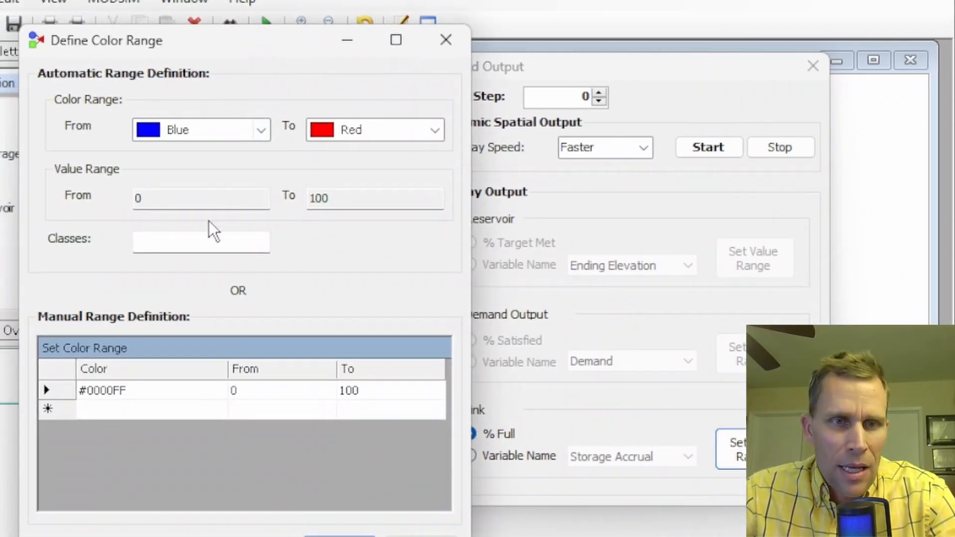
click(196, 241)
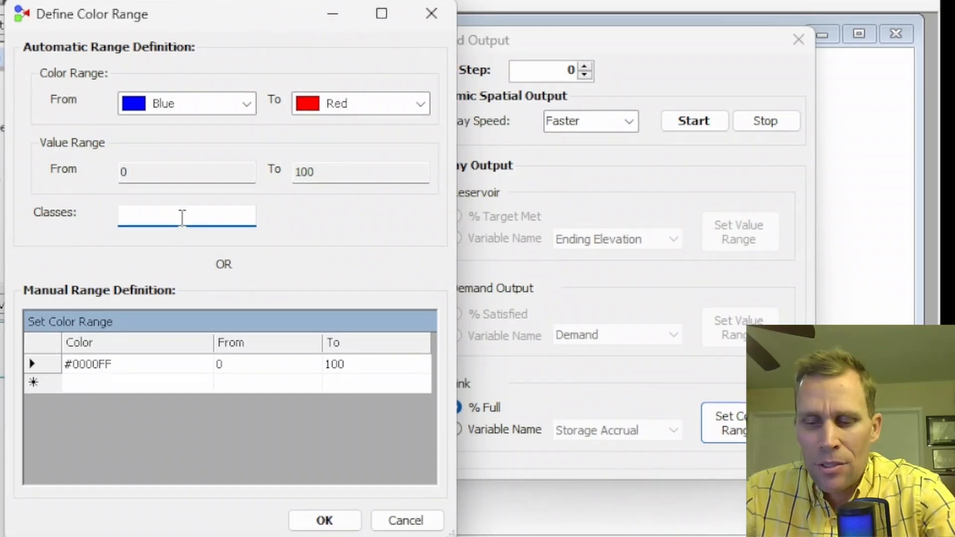
text(10)
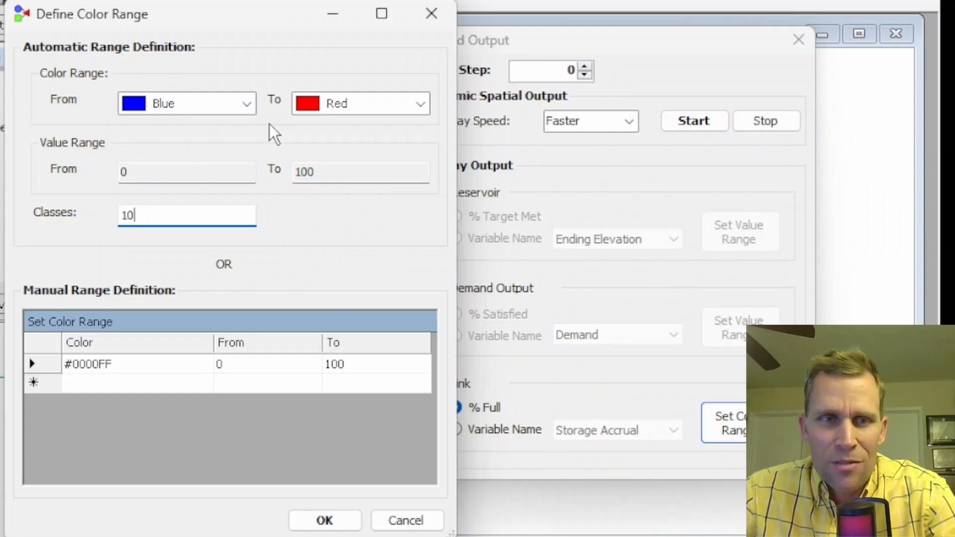
click(352, 520)
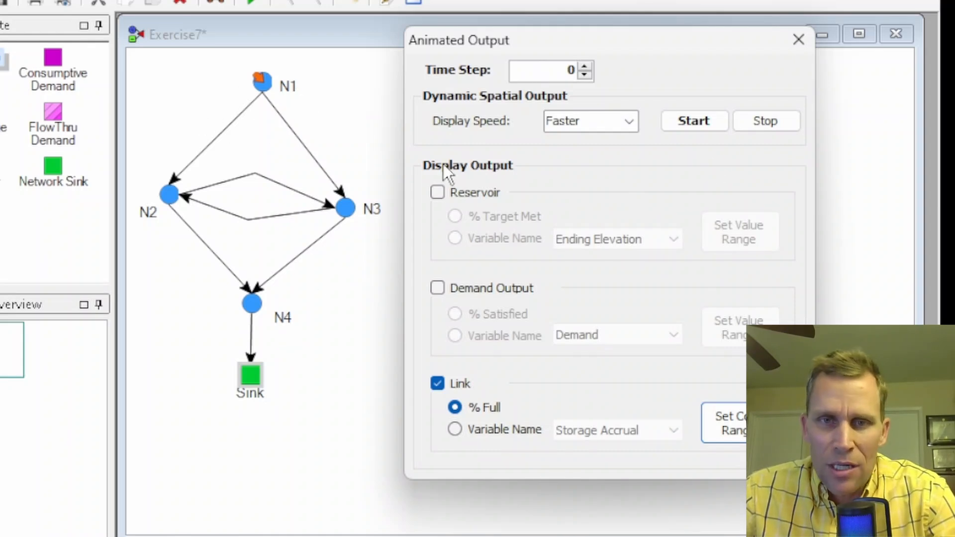
Step: Try to run the animated link output, dismiss the file error, and stop and close the animation
click(693, 127)
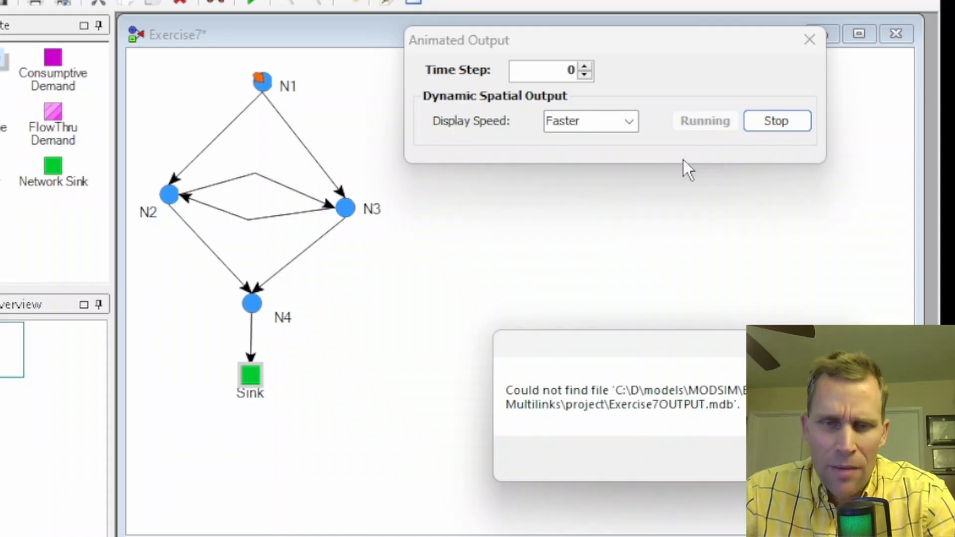
drag(689, 360, 439, 177)
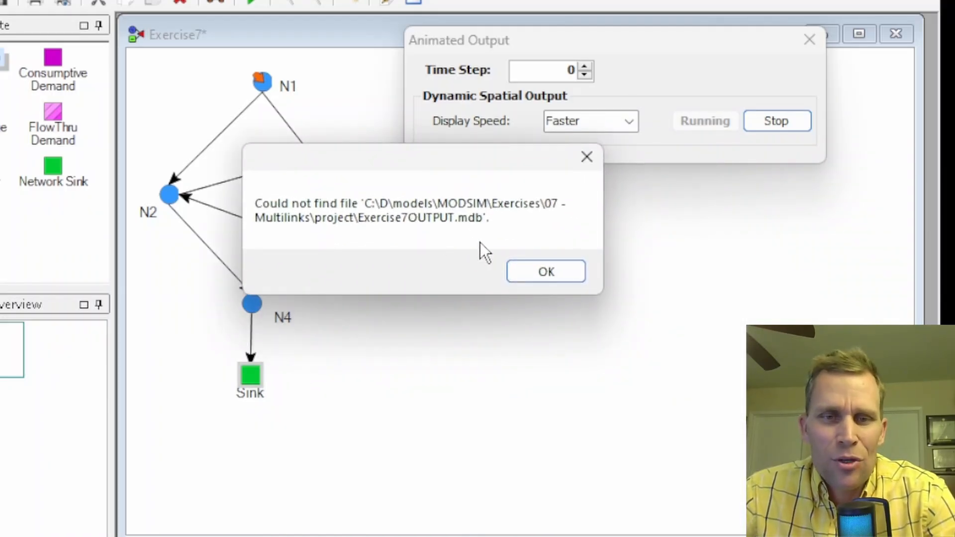
click(524, 272)
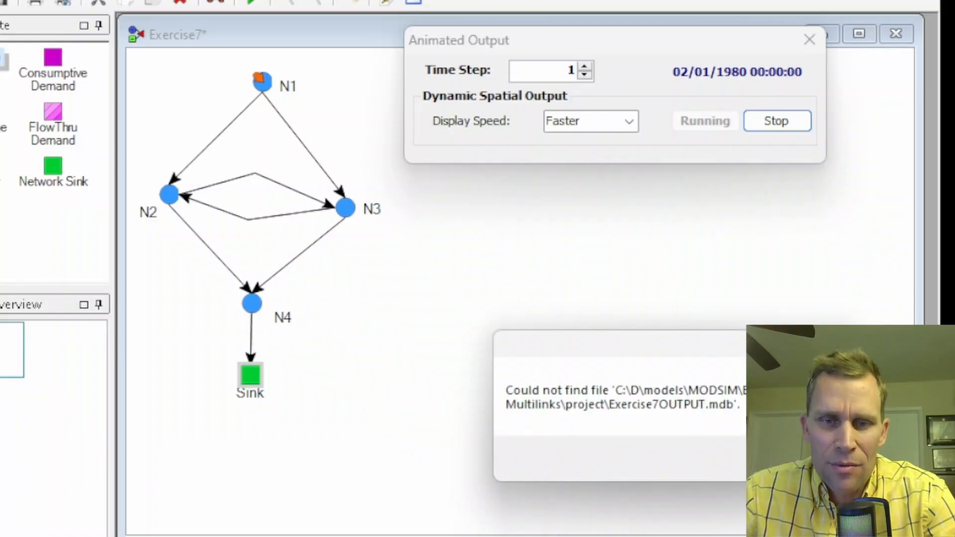
click(774, 121)
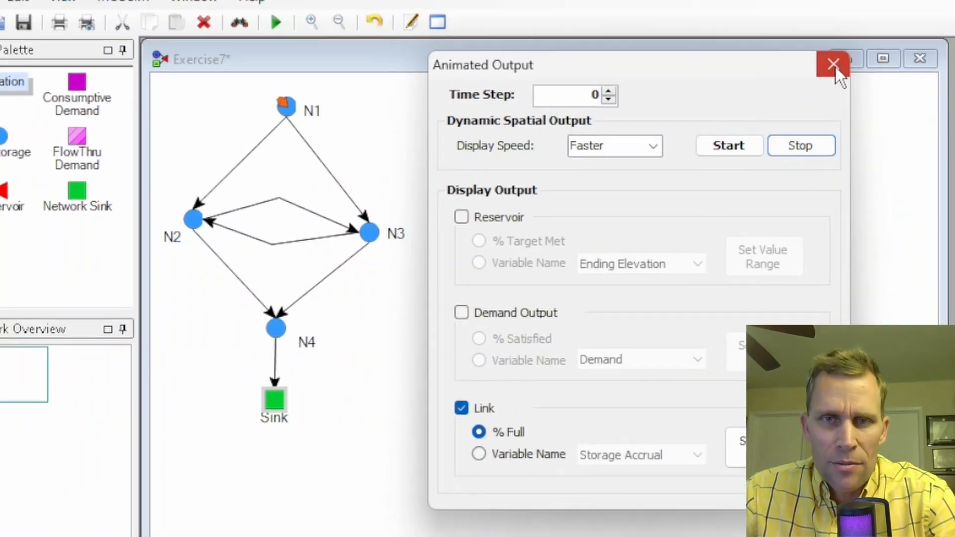
click(810, 40)
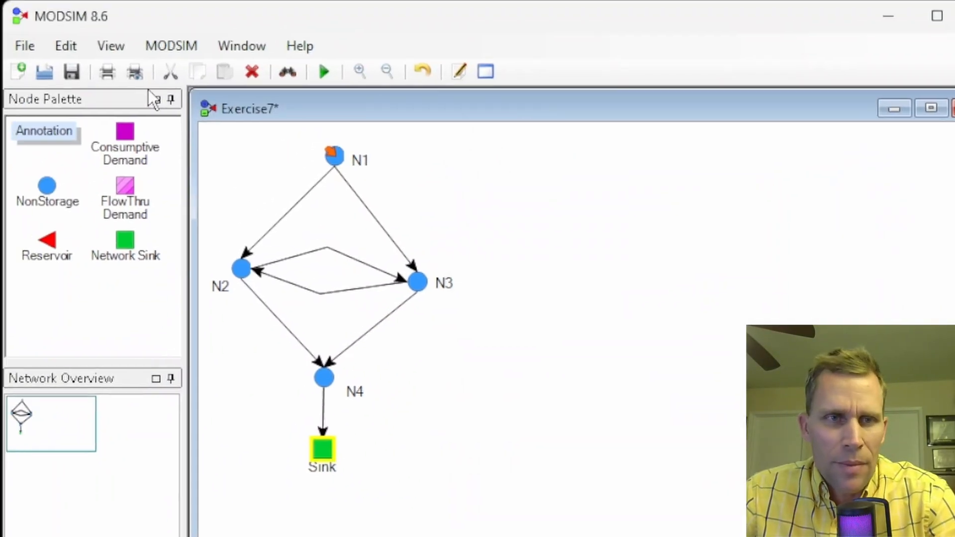
Step: Set the Ver 8 output format to MDB (Access) in Output Control and apply it
click(177, 40)
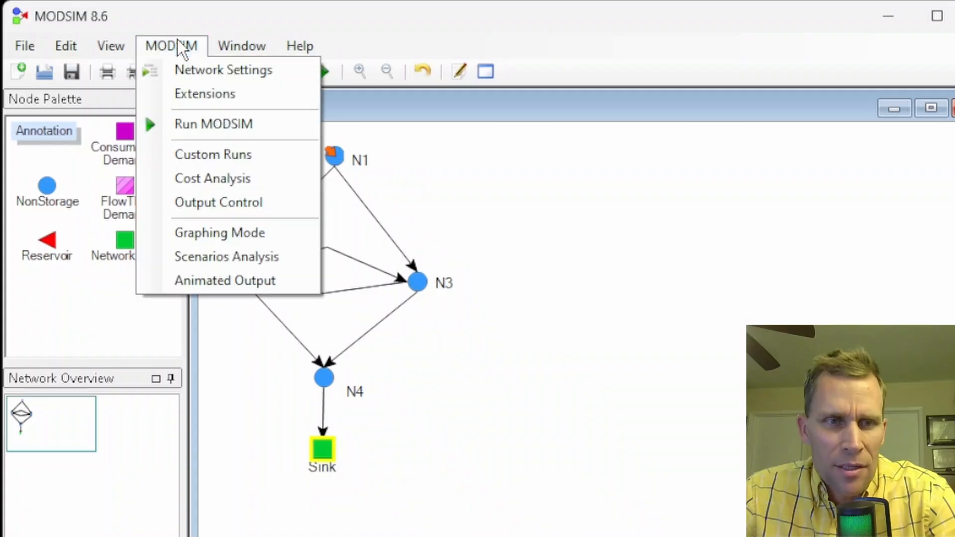
click(196, 203)
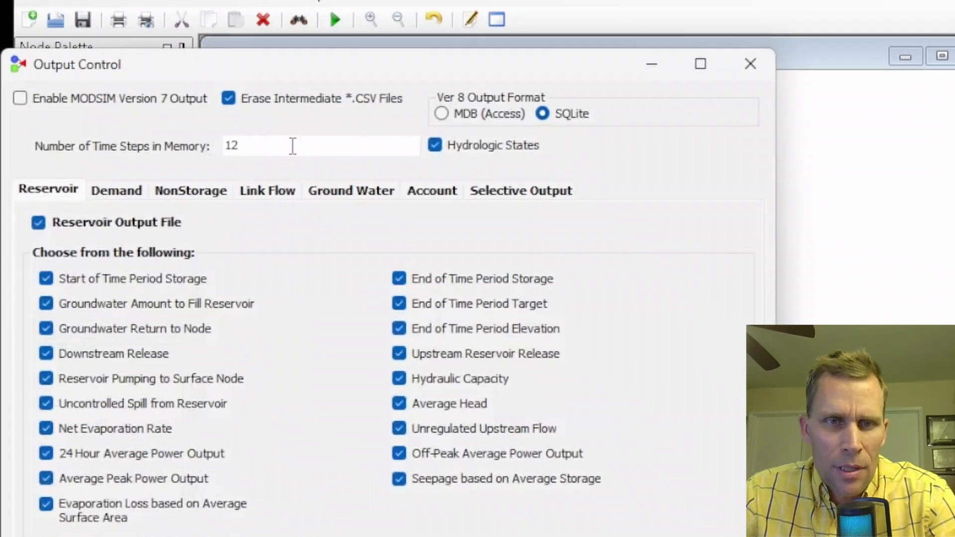
click(441, 115)
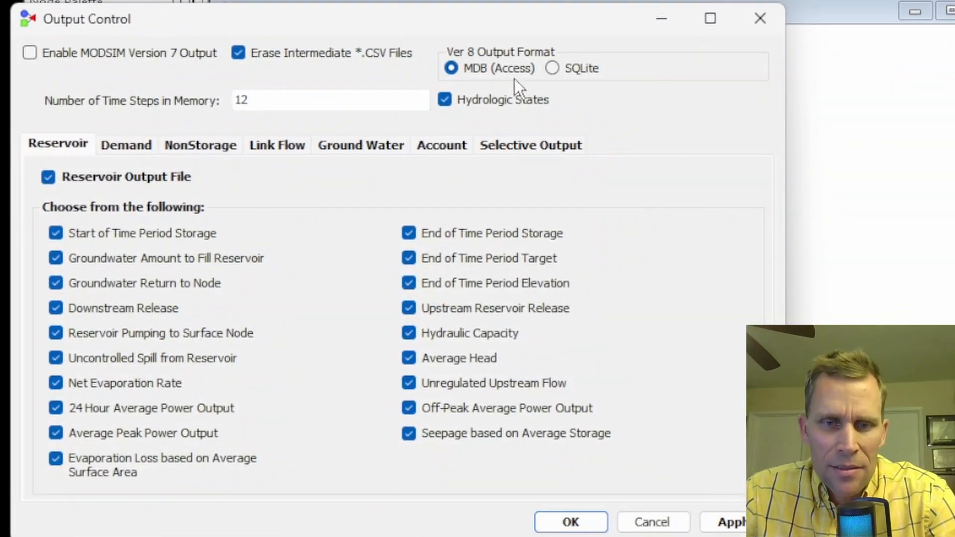
click(718, 522)
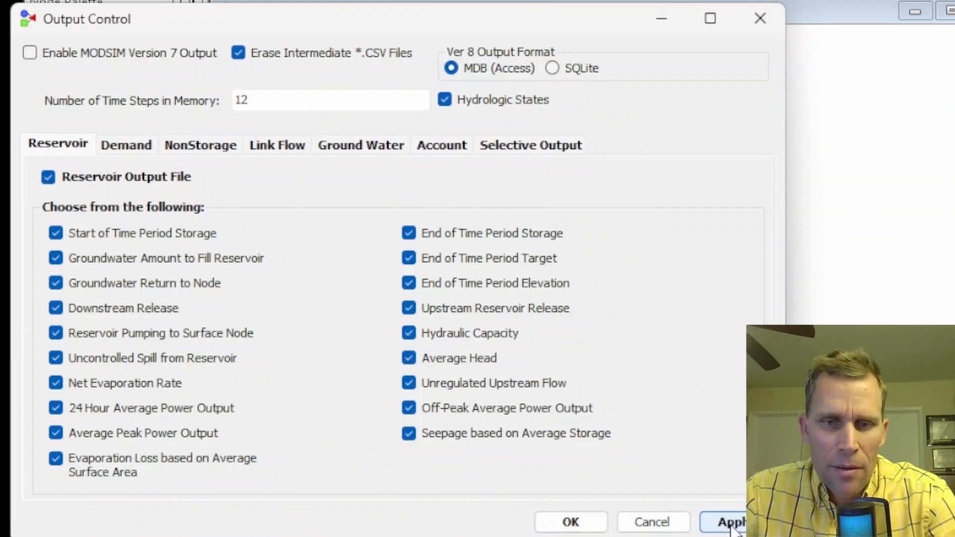
click(576, 522)
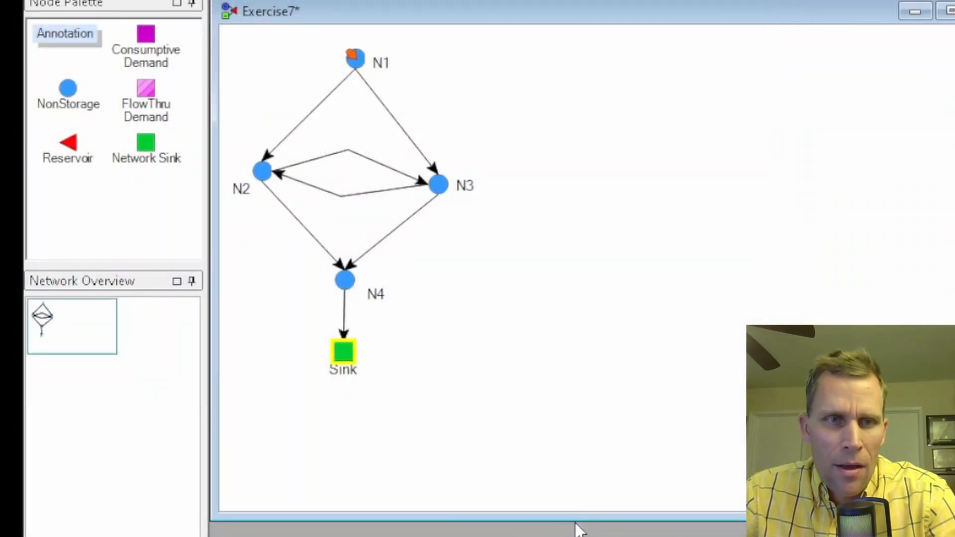
Step: Save the Exercise7 network and rerun the MODSIM simulation
click(86, 11)
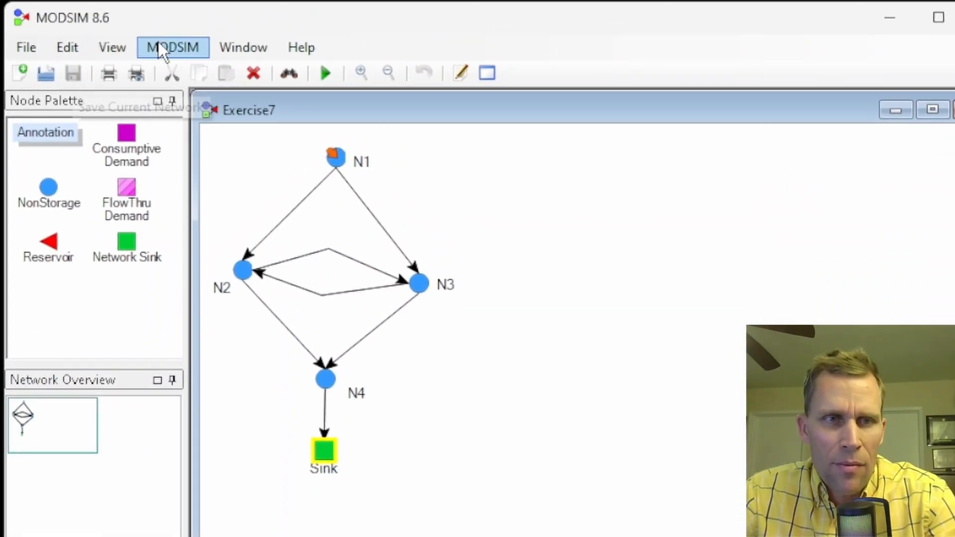
click(165, 44)
click(183, 125)
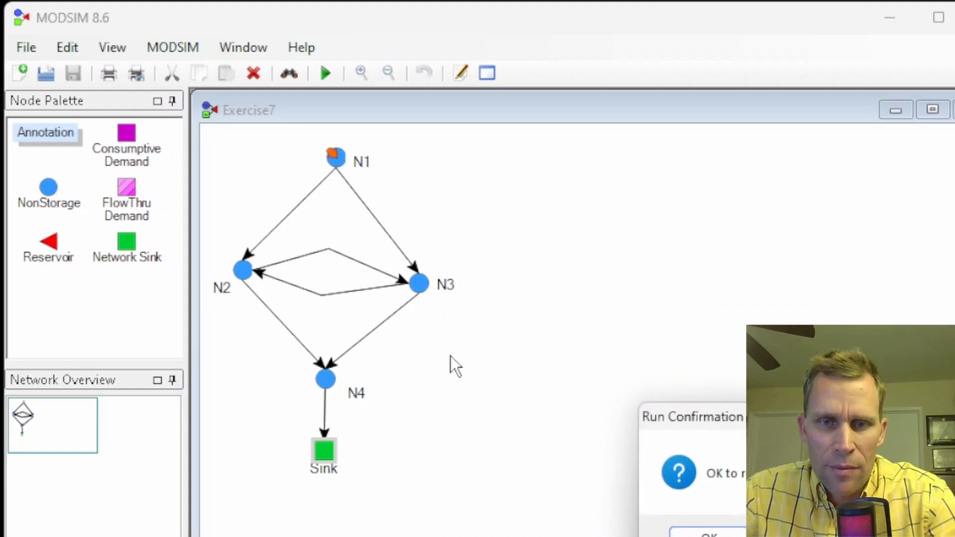
click(679, 528)
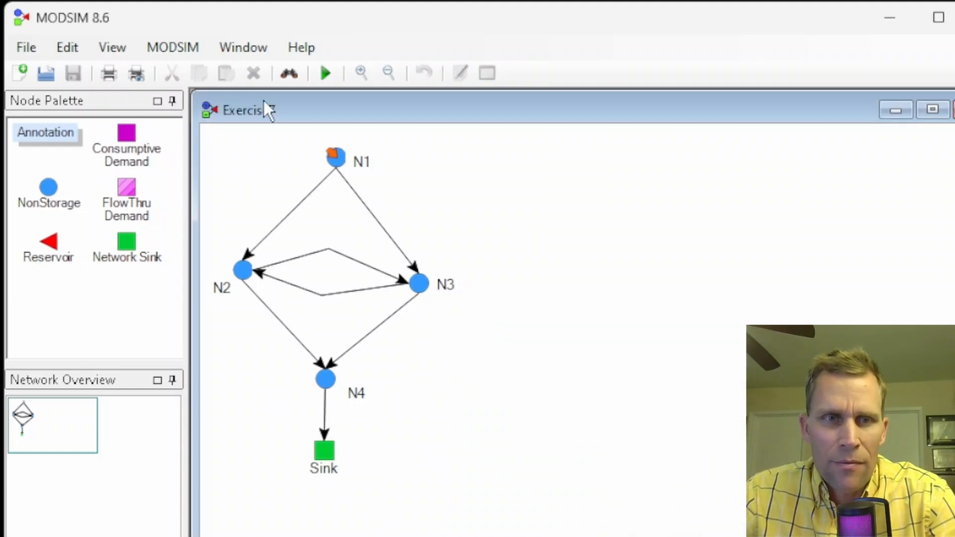
Step: Reopen the Animated Output settings and enable link output by % Full
click(241, 50)
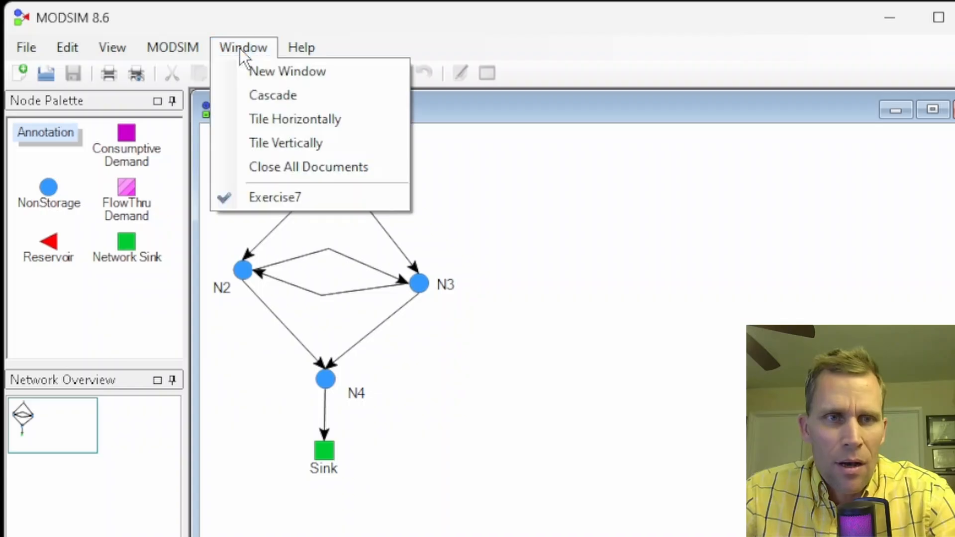
mouse_move(188, 54)
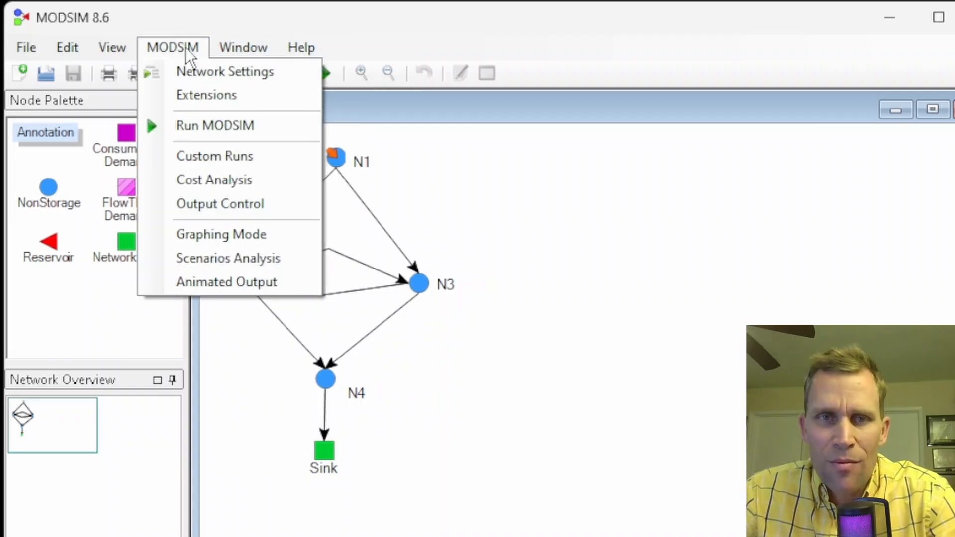
click(205, 281)
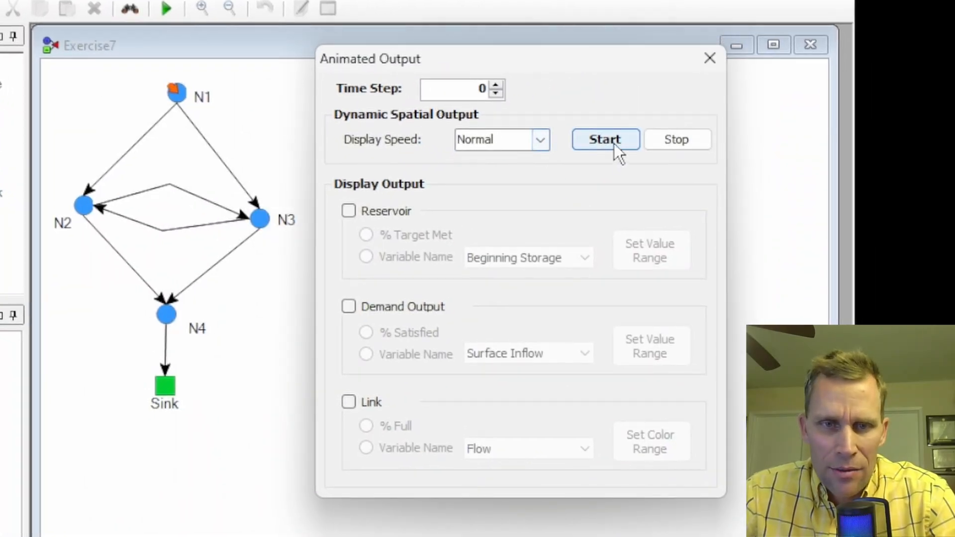
click(349, 402)
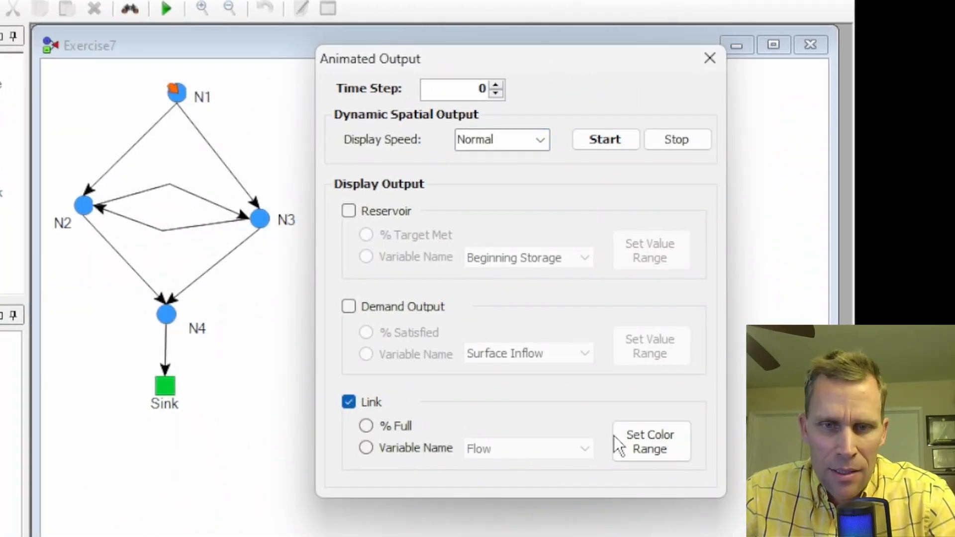
click(655, 439)
Step: Define the link % Full color range with 10 classes and accept it
click(640, 462)
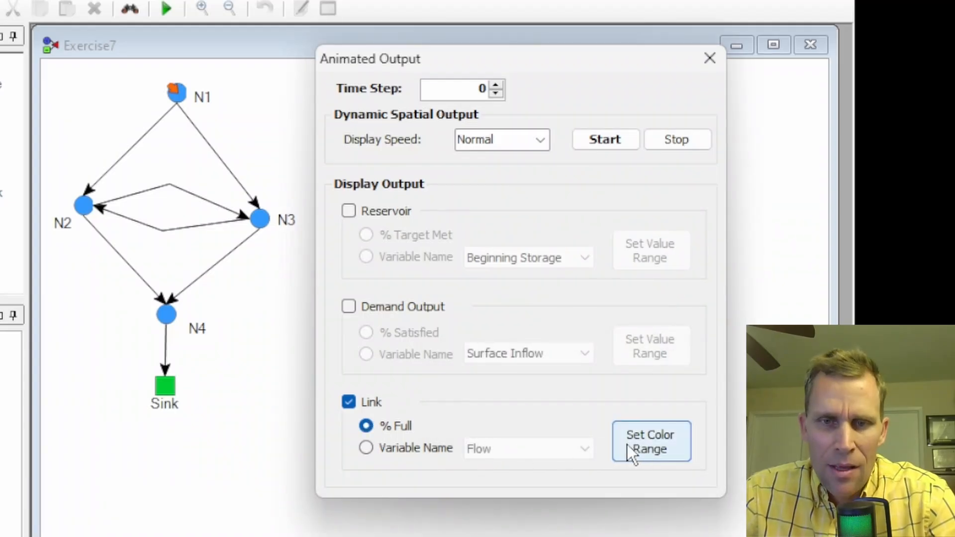
click(641, 443)
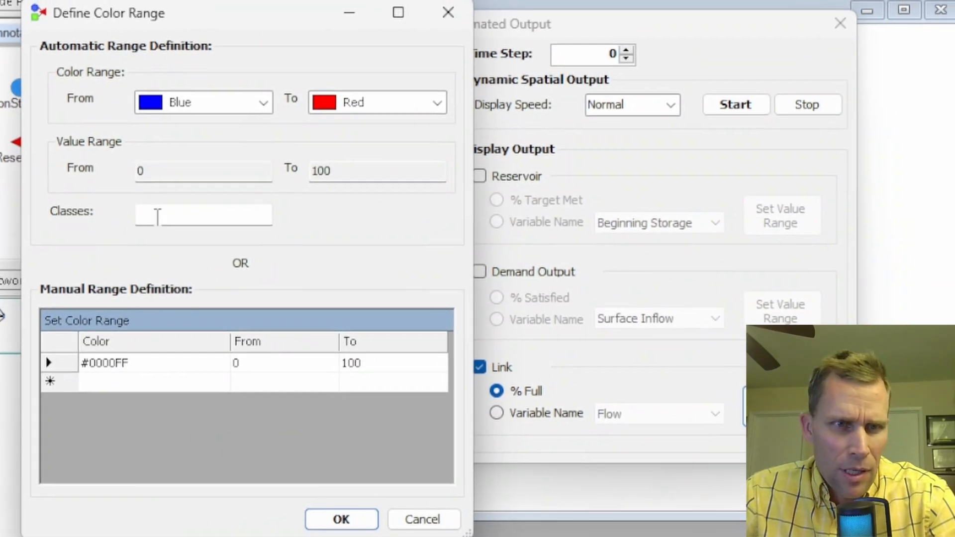
click(54, 230)
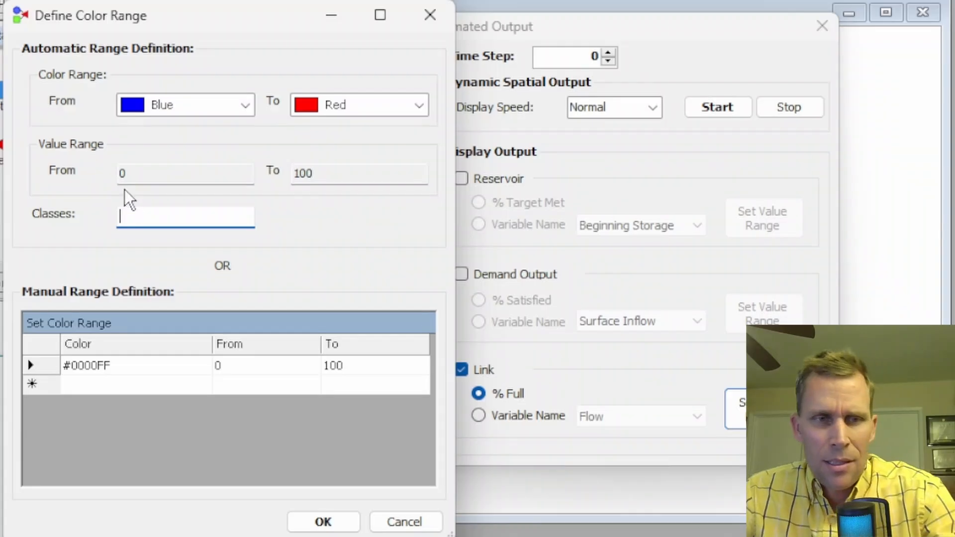
text(10)
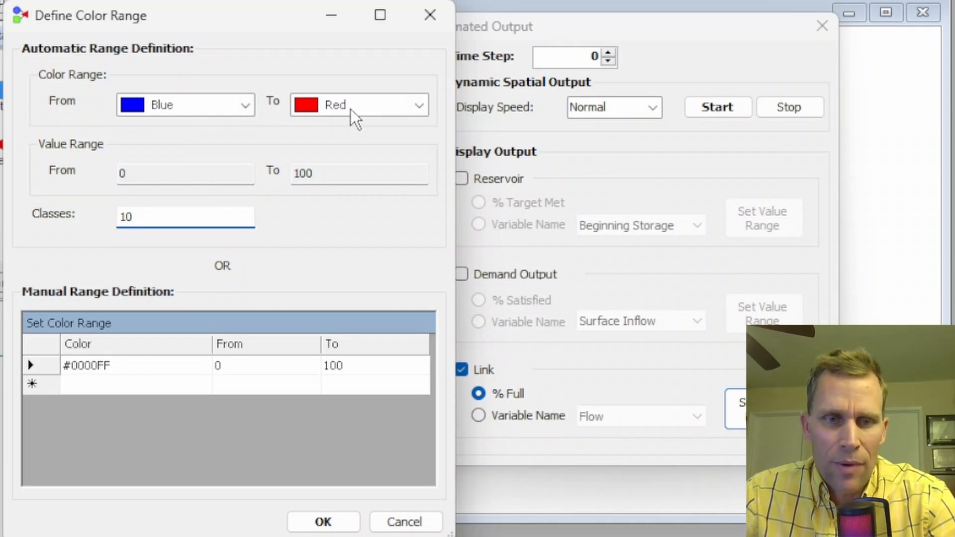
click(323, 522)
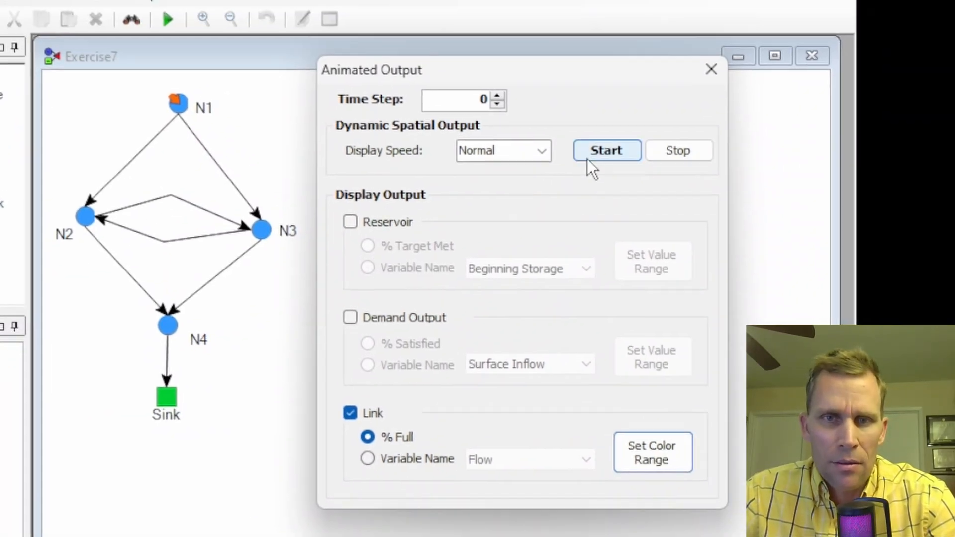
Step: Start the animated link output, pause it, set the display speed to Faster and resume the run
click(589, 158)
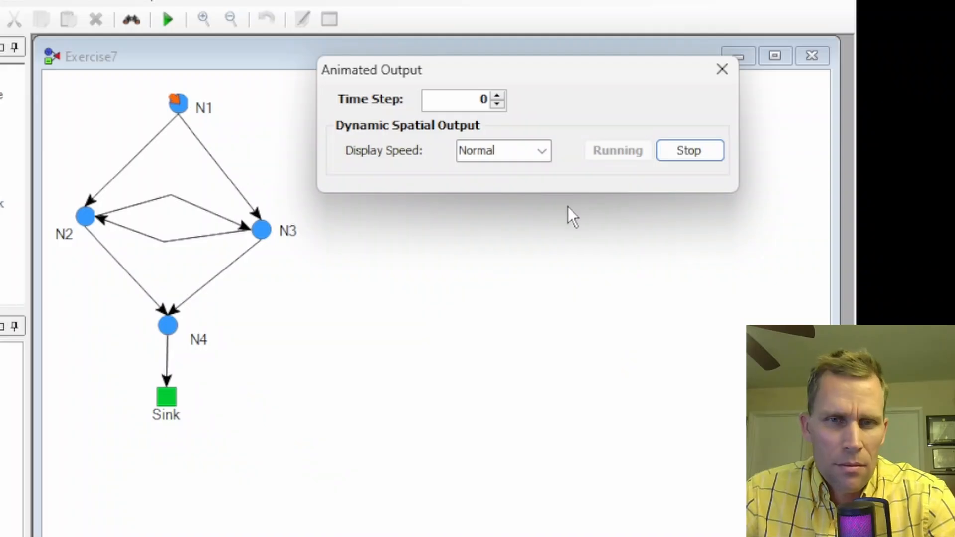
click(677, 149)
click(540, 151)
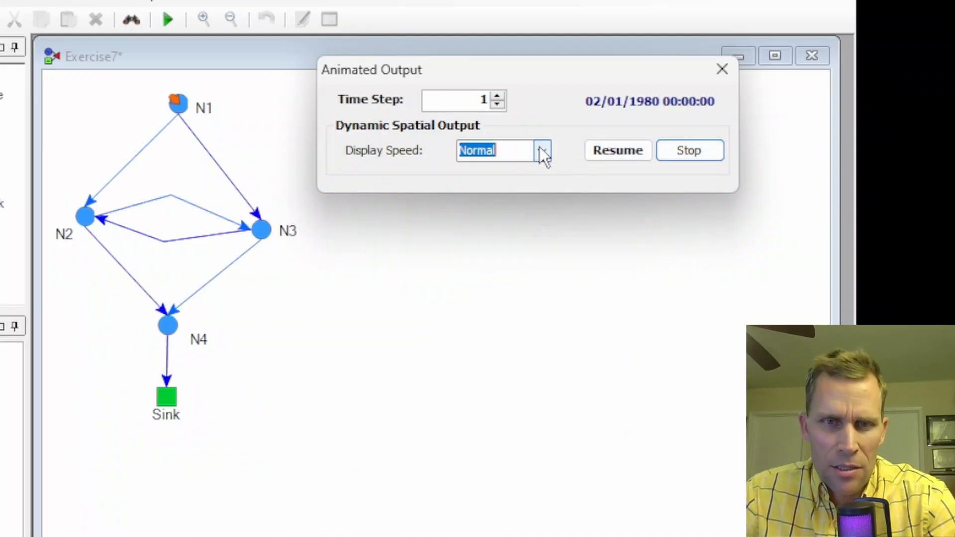
click(515, 199)
click(616, 156)
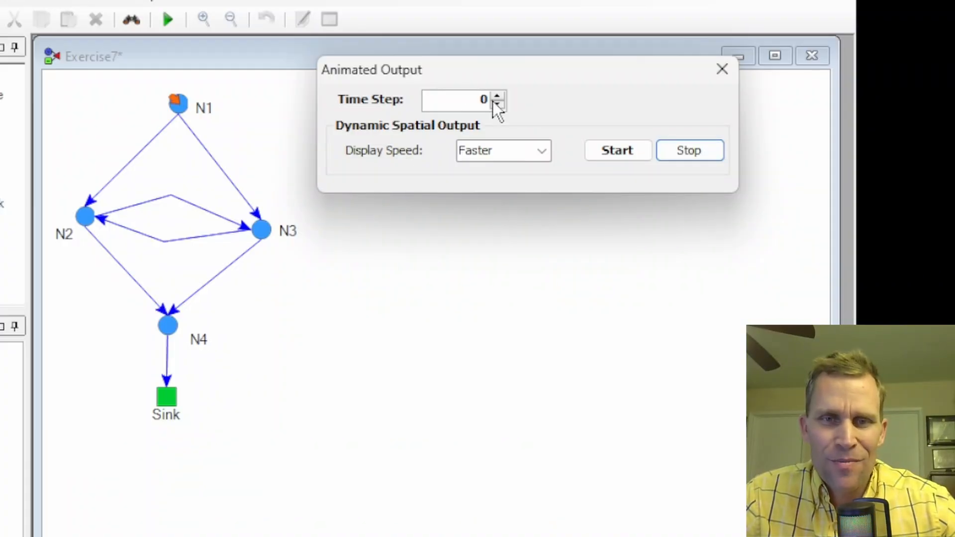
Step: Replay the link animation, pause it partway, and advance manually to time step 23 to examine the link colors
click(617, 150)
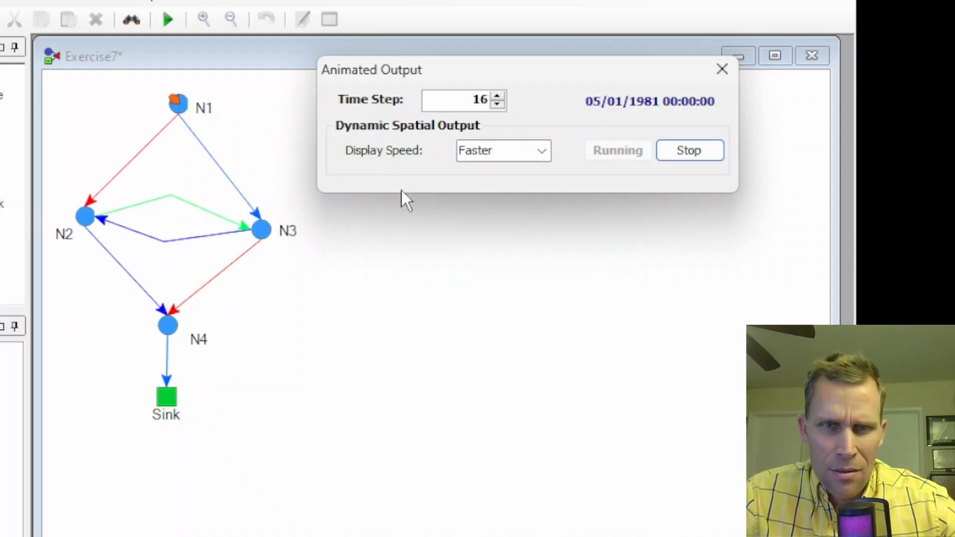
click(689, 149)
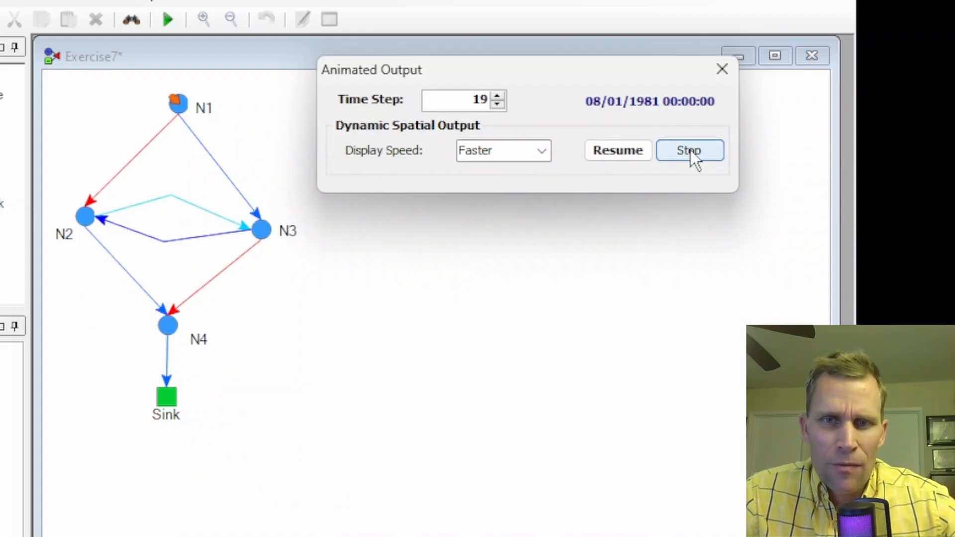
click(500, 97)
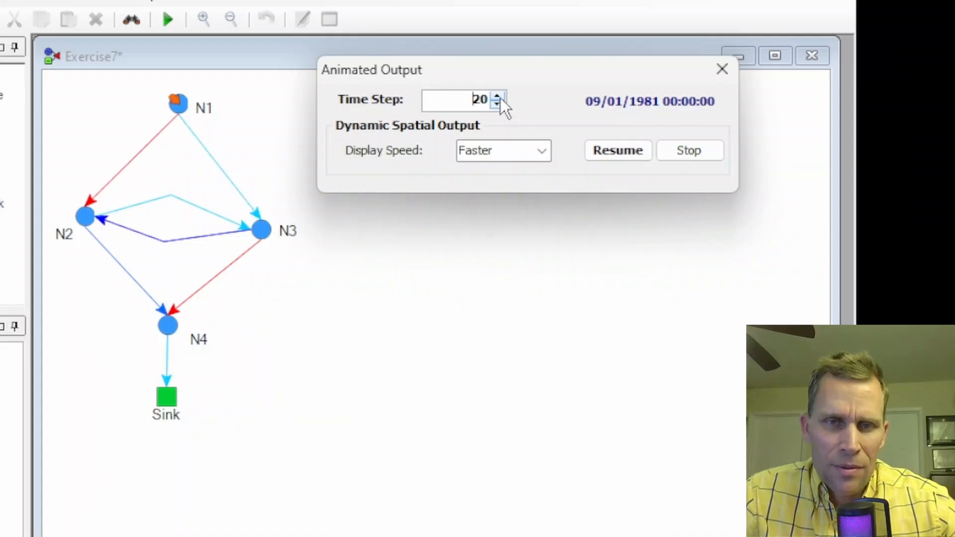
click(500, 96)
click(498, 97)
click(499, 97)
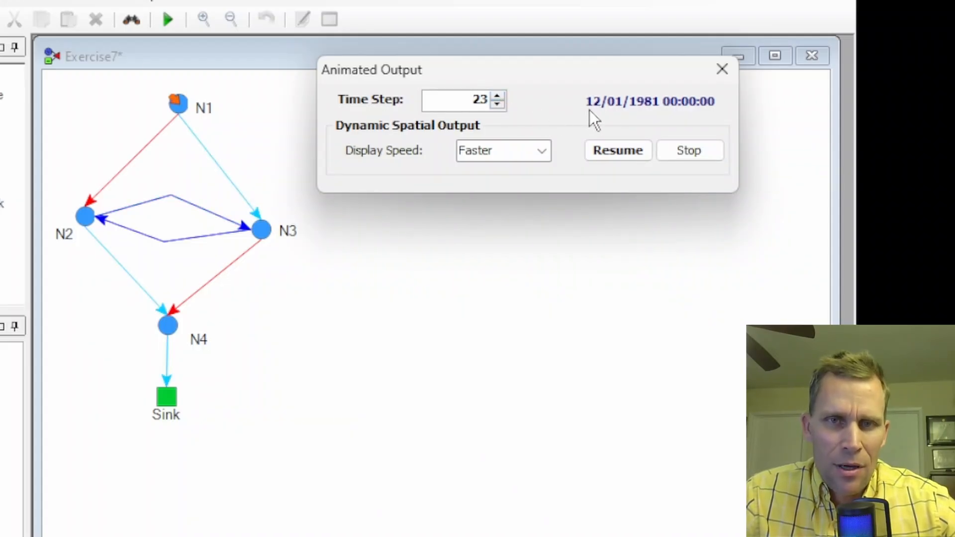
drag(580, 81, 556, 85)
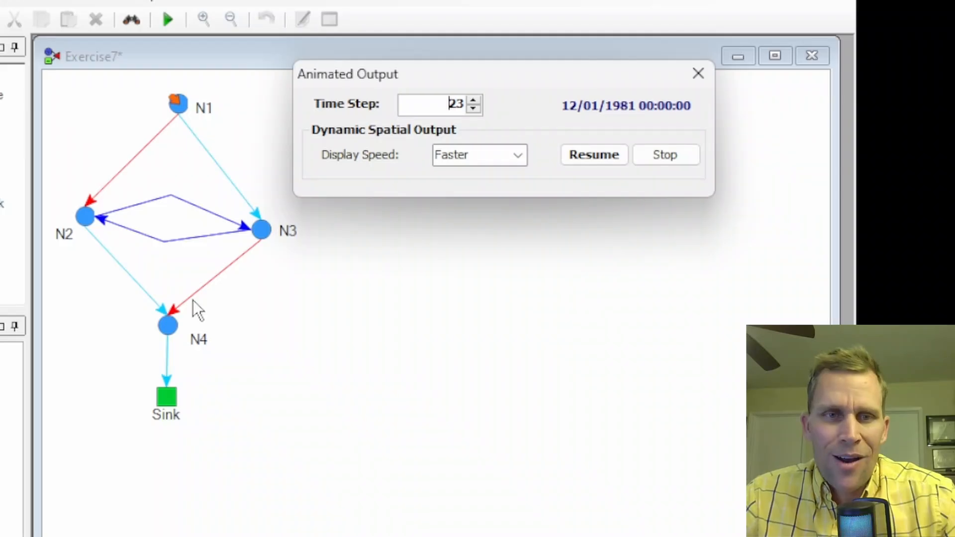
drag(485, 80, 479, 86)
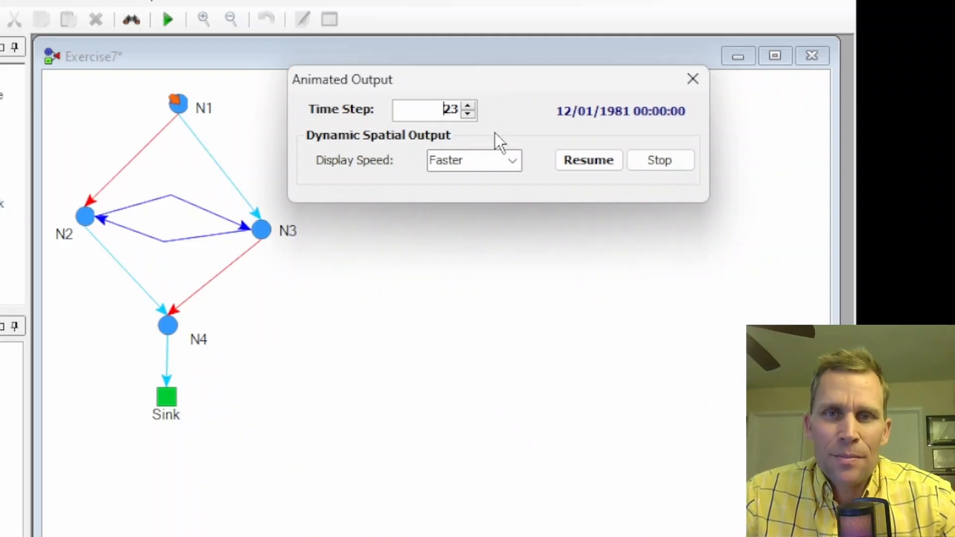